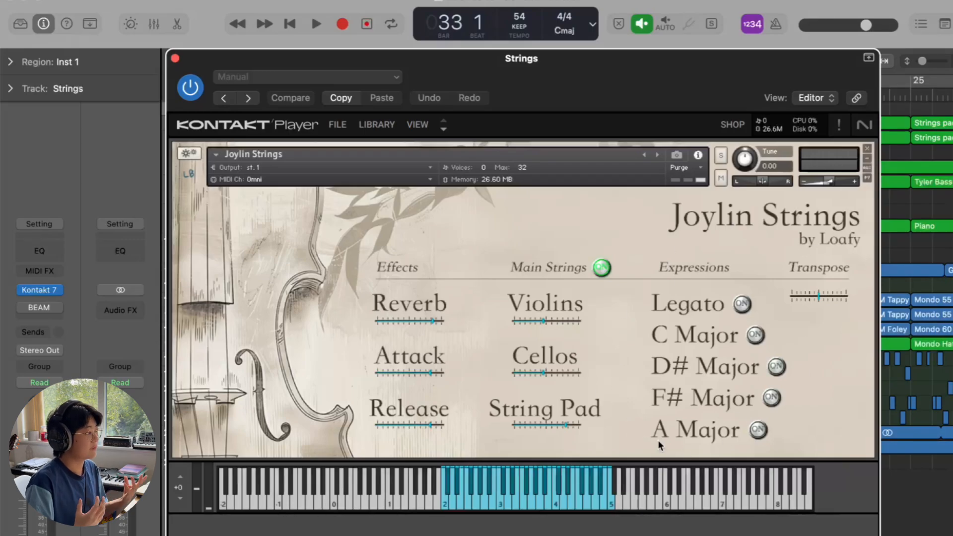
# Step: Isolate the violins in Joylin Strings by lowering Cellos and String Pad to -inf dB and raising Violins
pyautogui.click(753, 335)
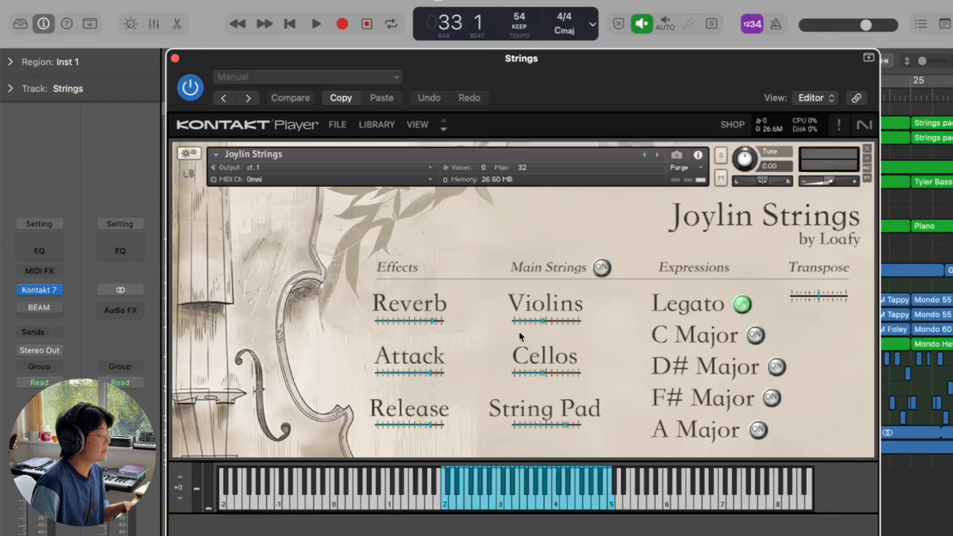
pyautogui.moveTo(538, 360); pyautogui.dragTo(538, 373)
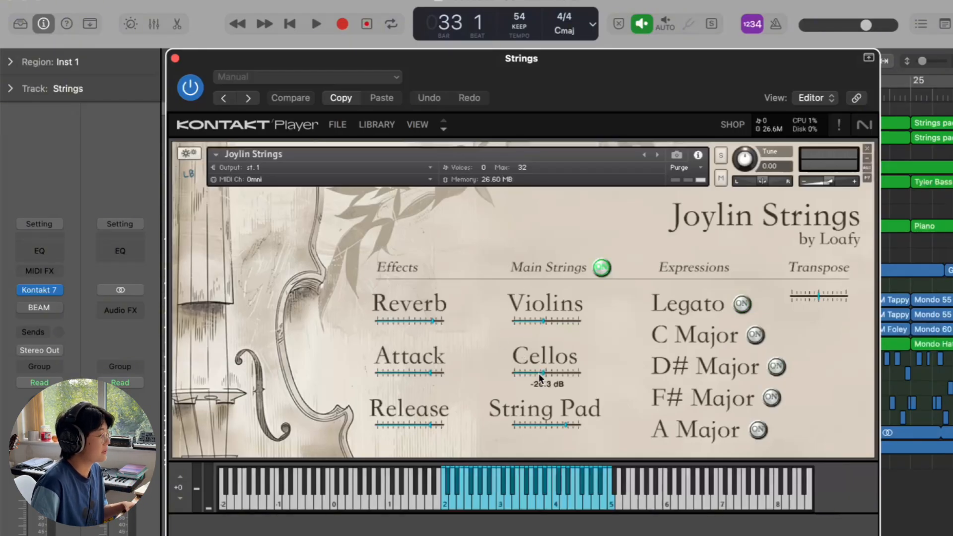
pyautogui.moveTo(571, 425); pyautogui.dragTo(485, 424)
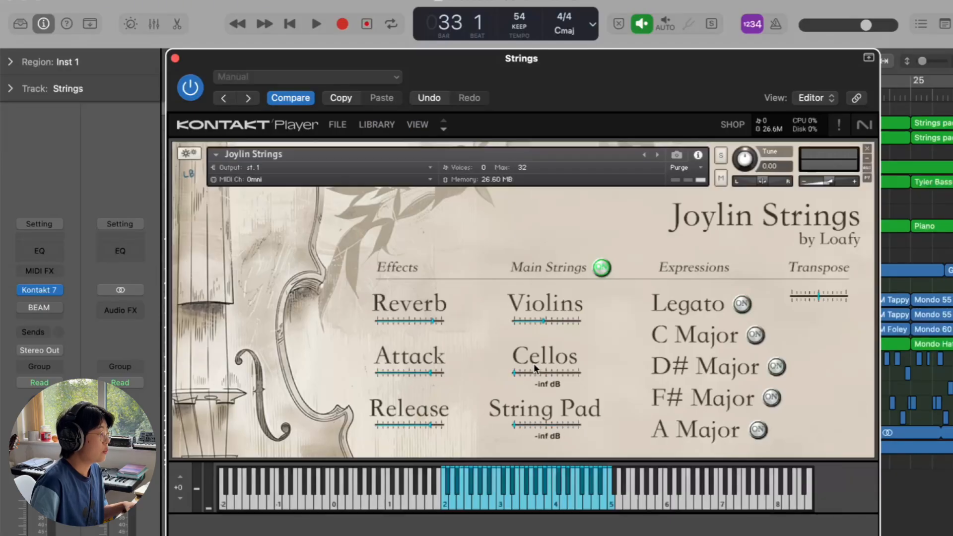
pyautogui.moveTo(539, 319); pyautogui.dragTo(554, 321)
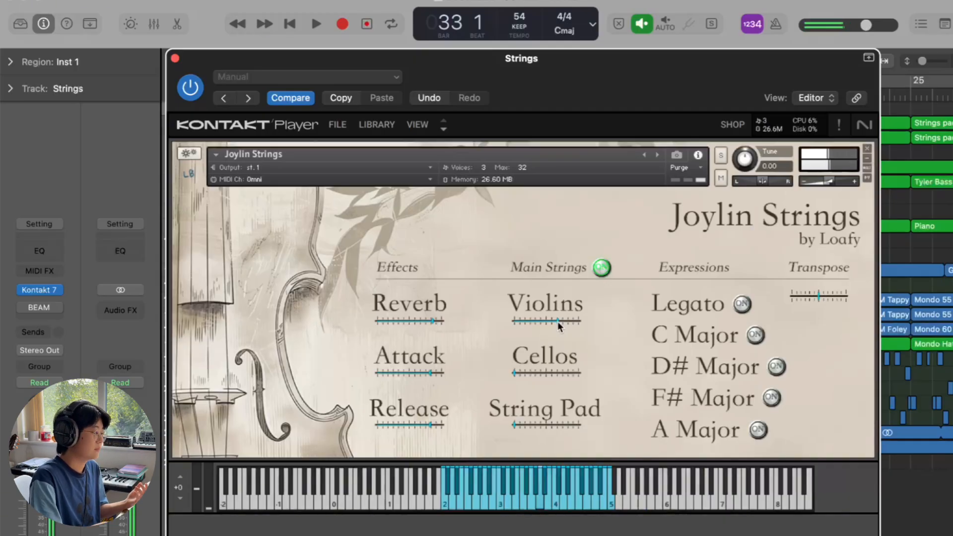
# Step: Lower Violins to -inf dB, try Cellos alone before lowering it again, and raise String Pad by itself
pyautogui.moveTo(558, 321); pyautogui.dragTo(398, 323)
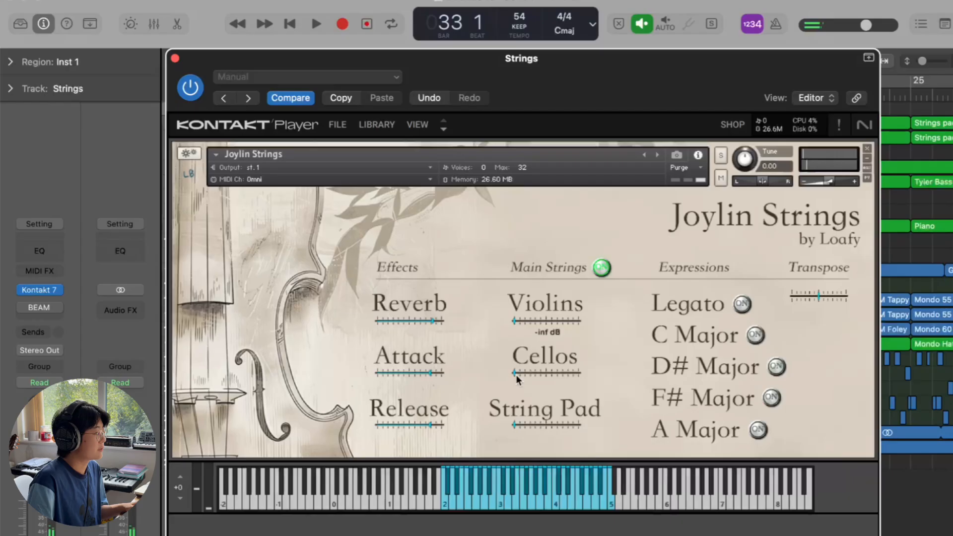
pyautogui.moveTo(516, 375); pyautogui.dragTo(573, 373)
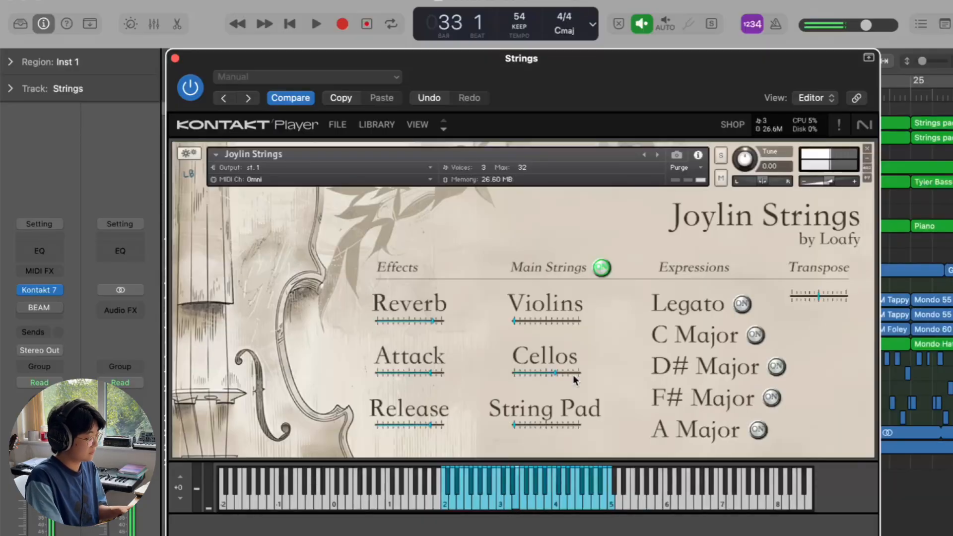
pyautogui.moveTo(572, 374); pyautogui.dragTo(514, 374)
pyautogui.moveTo(515, 428); pyautogui.dragTo(578, 424)
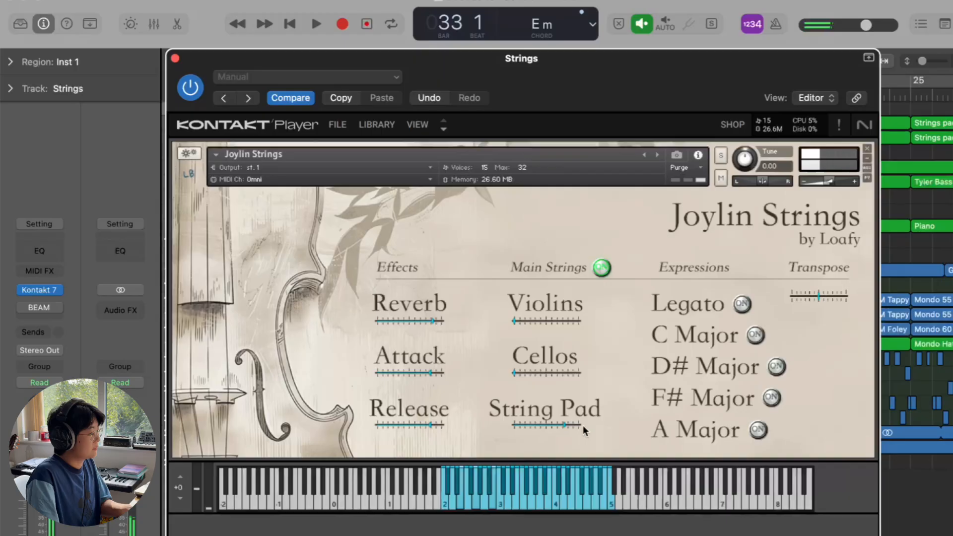
# Step: Sweep Reverb down and back up, and shorten Attack to 630.8 ms
pyautogui.moveTo(432, 321); pyautogui.dragTo(283, 321)
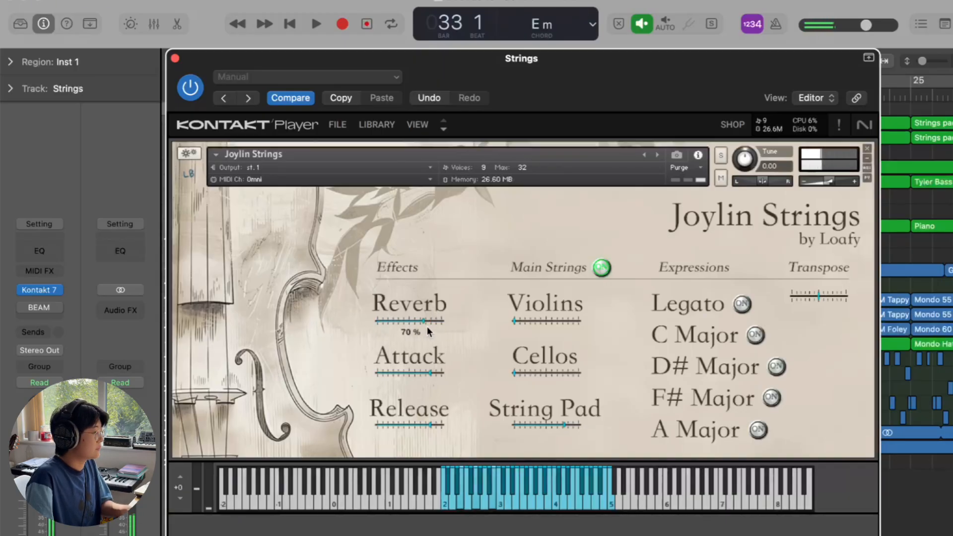
pyautogui.moveTo(435, 327); pyautogui.dragTo(437, 327)
pyautogui.moveTo(420, 371)
pyautogui.mouseDown()
pyautogui.moveTo(358, 371)
pyautogui.moveTo(422, 371)
pyautogui.moveTo(412, 371)
pyautogui.mouseUp()
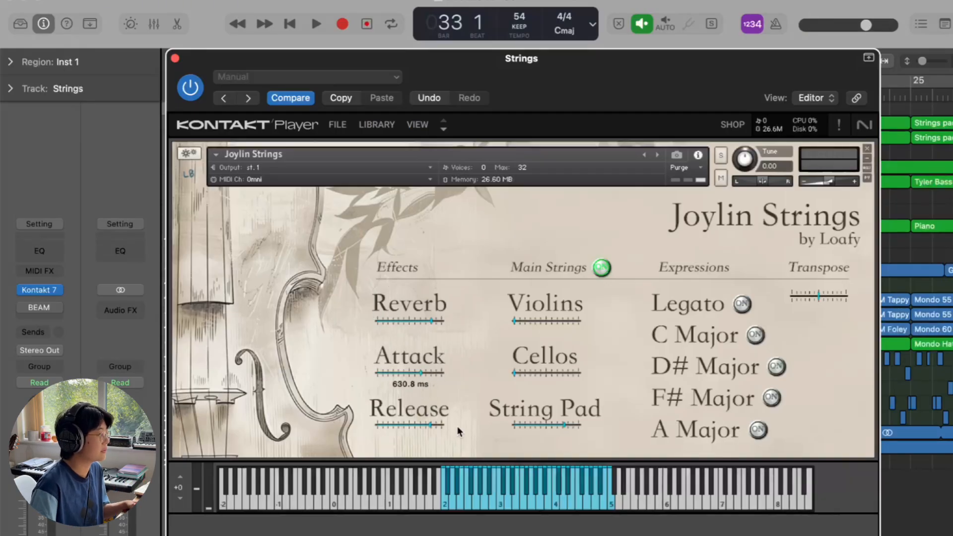
# Step: Blend Violins and Cellos back in with Violins louder, and close the instrument window
pyautogui.moveTo(525, 323); pyautogui.dragTo(556, 323)
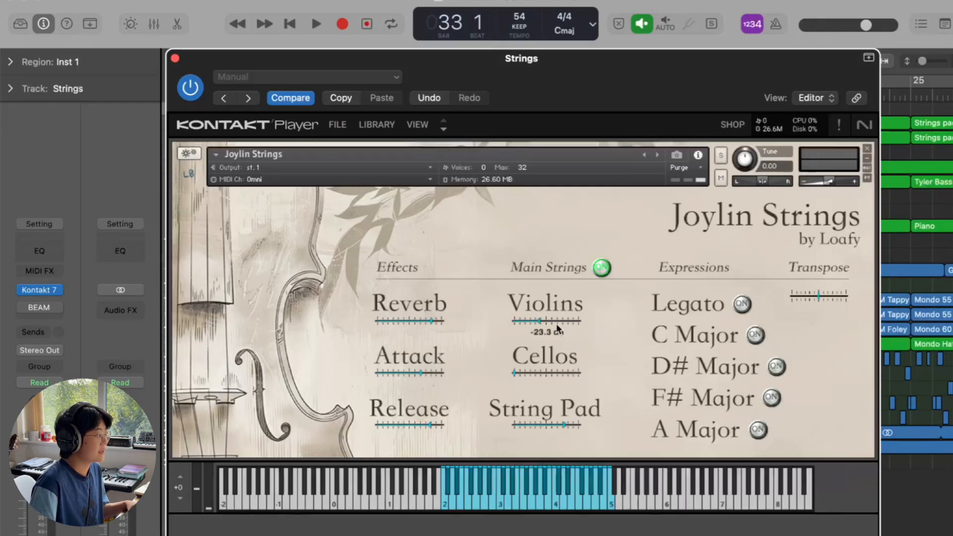
pyautogui.moveTo(513, 374); pyautogui.dragTo(546, 332)
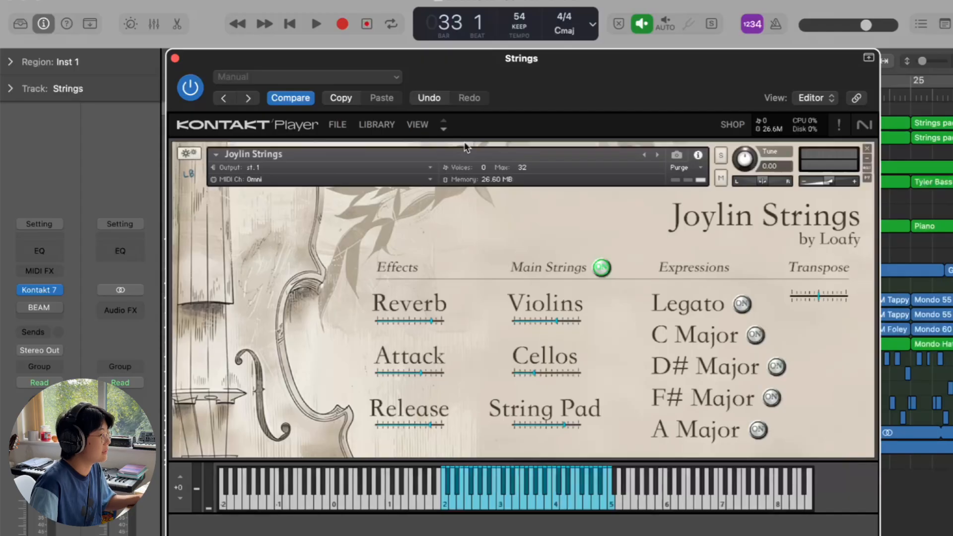
pyautogui.press('super+w')
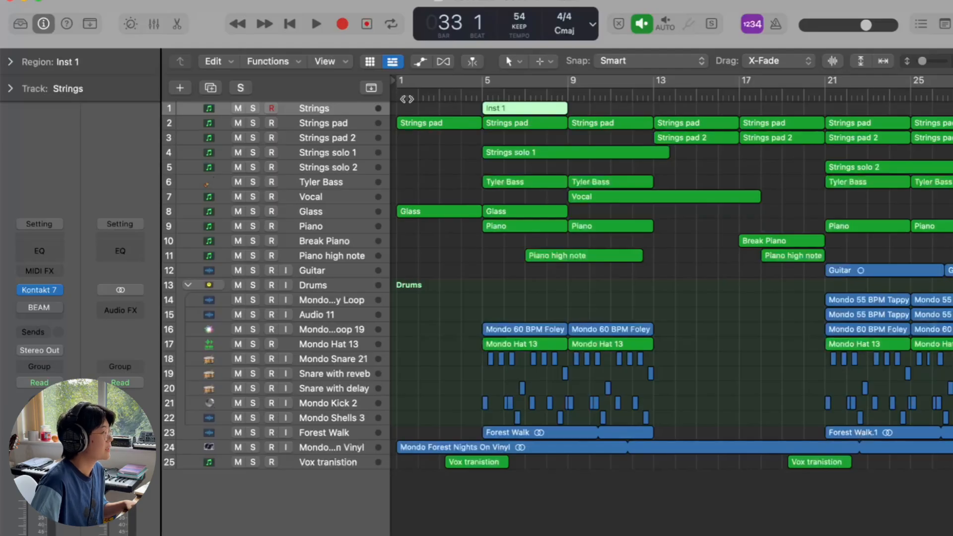
# Step: Mute the Strings track, and select the Strings pad track with cycle mode on and taller track rows
pyautogui.click(238, 107)
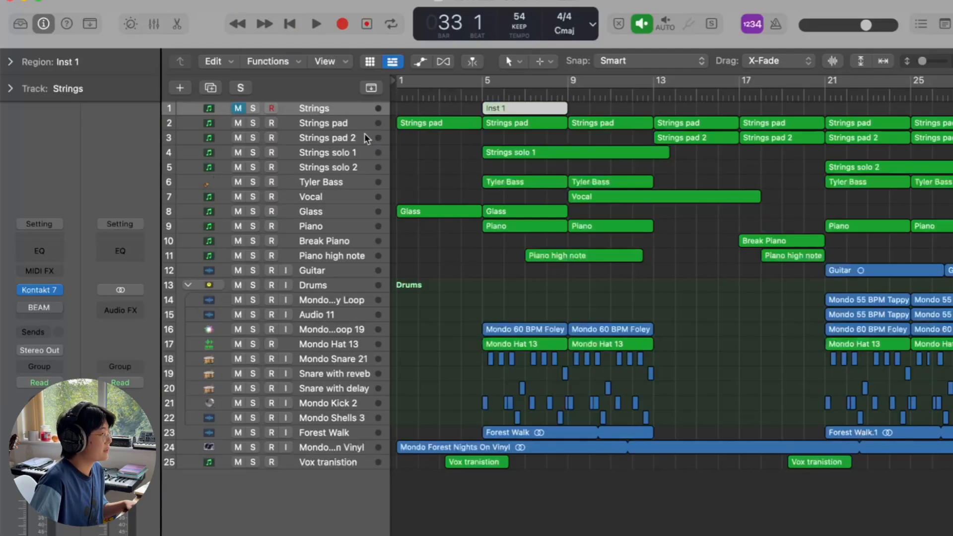
pyautogui.click(345, 124)
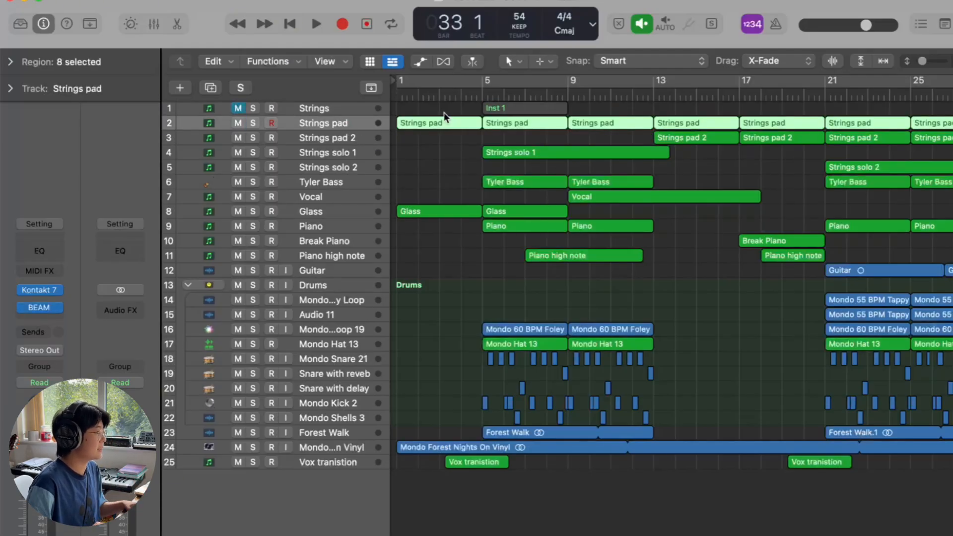
pyautogui.press('super+Down')
pyautogui.press('super+Down')
pyautogui.press('super+Down')
pyautogui.press('super+Down')
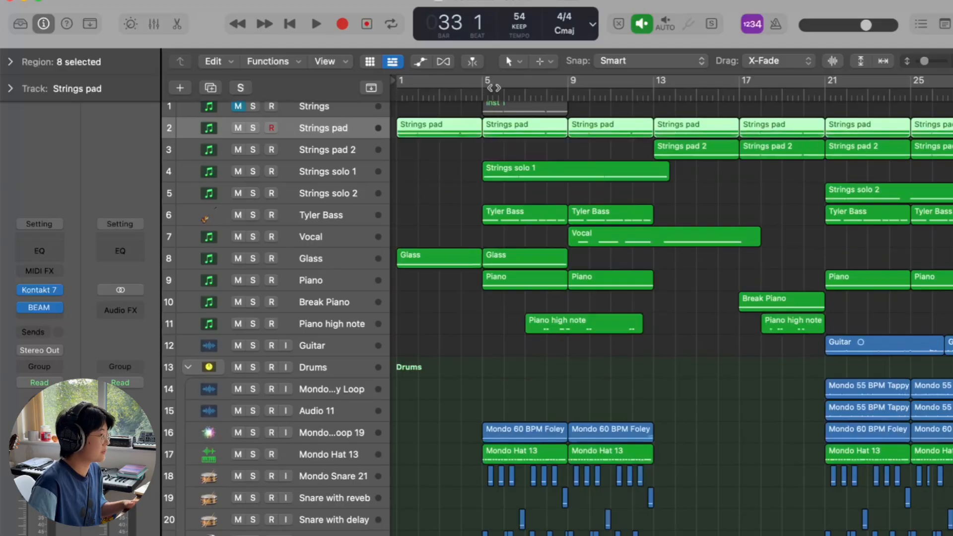
pyautogui.click(494, 88)
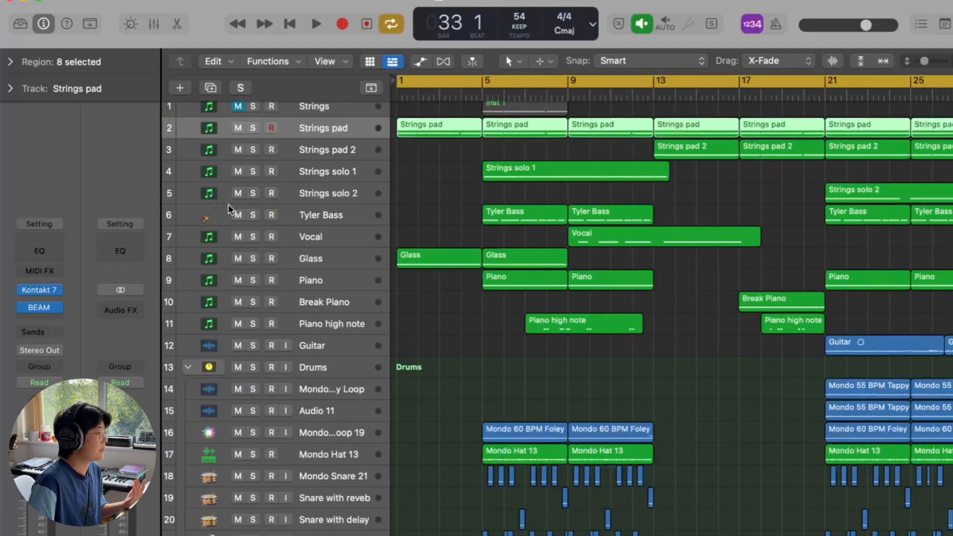
# Step: Bypass BEAM, solo the Strings pad track and listen to its first four bars in the Piano Roll
pyautogui.moveTo(24, 309)
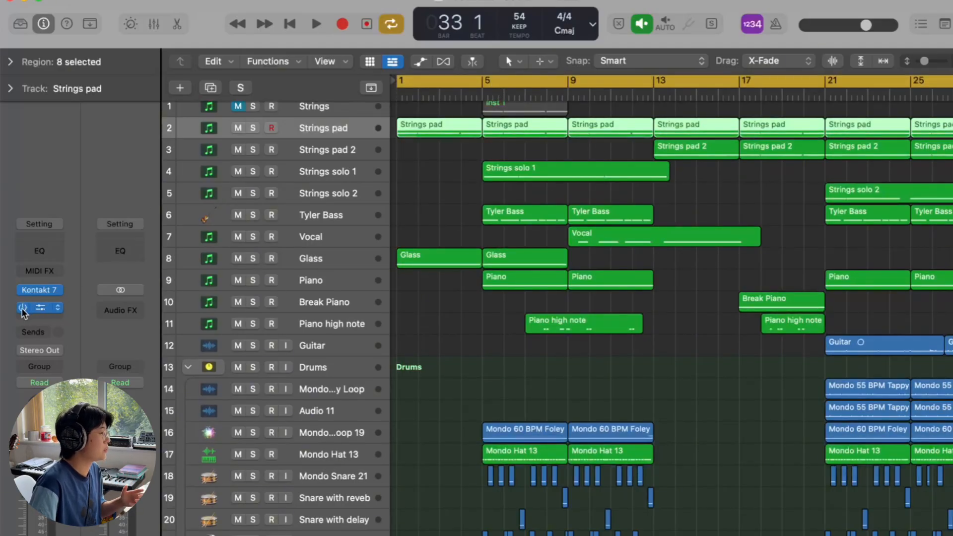
pyautogui.click(252, 128)
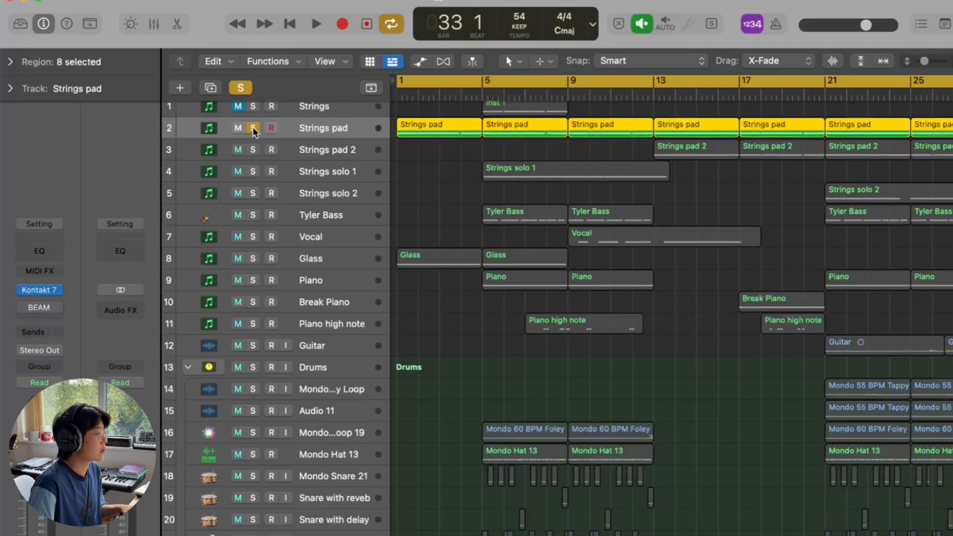
pyautogui.doubleClick(423, 125)
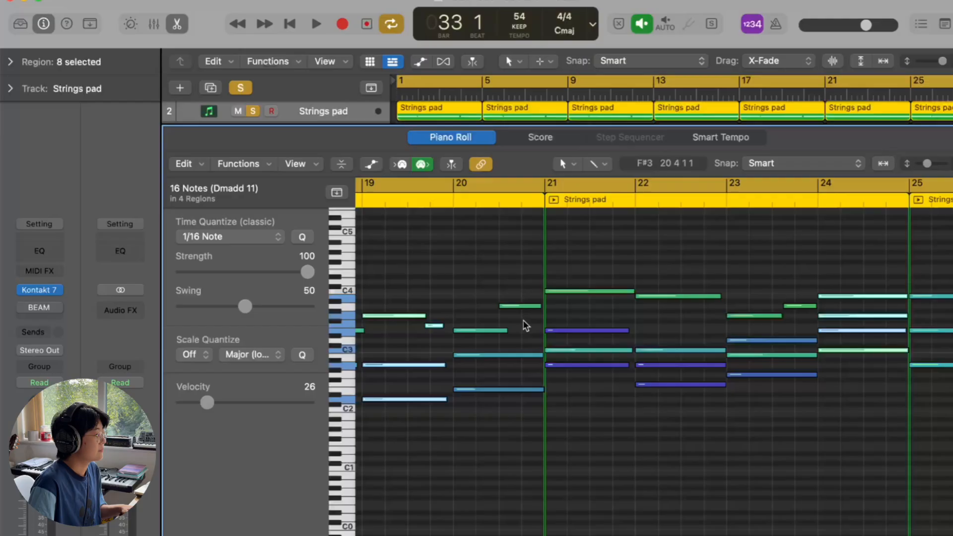
pyautogui.press('space')
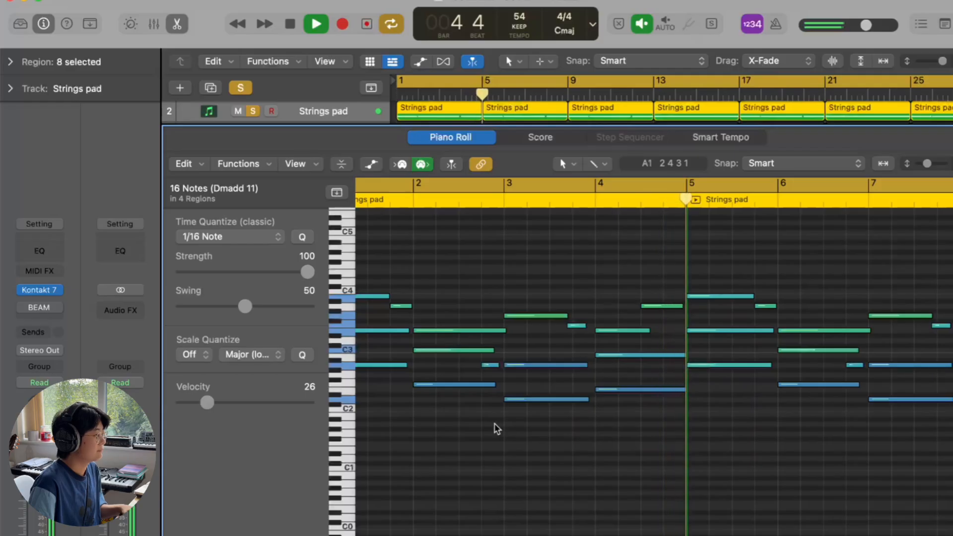
pyautogui.press('space')
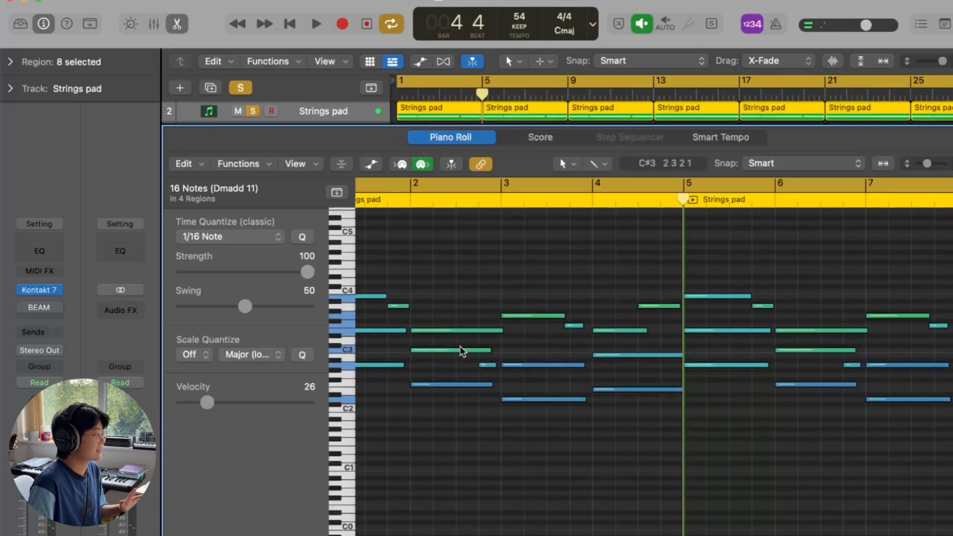
pyautogui.hscroll(-2, 462, 350)
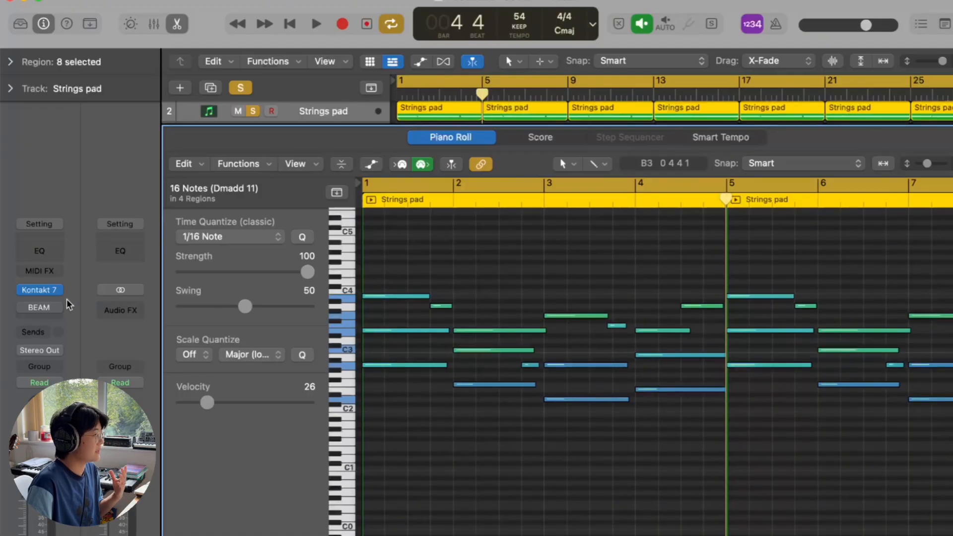
# Step: Re-enable BEAM on the Strings pad track, view its Glacial Winds preset and close the plug-in window
pyautogui.moveTo(30, 308)
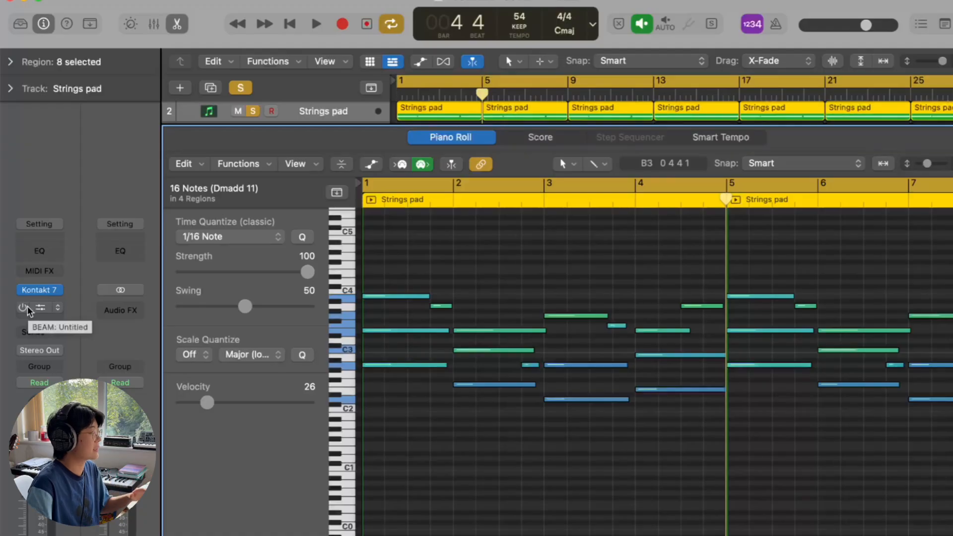
pyautogui.click(23, 307)
pyautogui.click(38, 308)
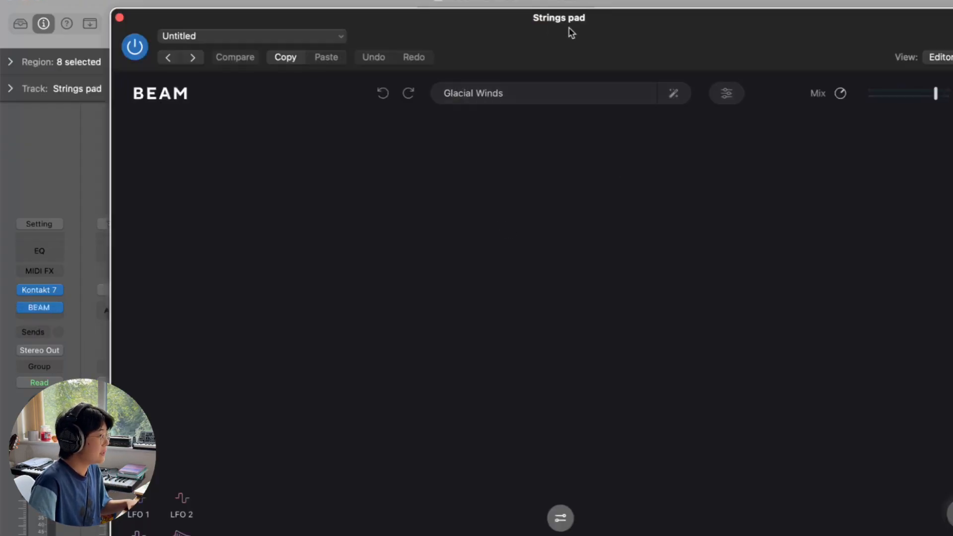
pyautogui.moveTo(572, 32); pyautogui.dragTo(540, 31)
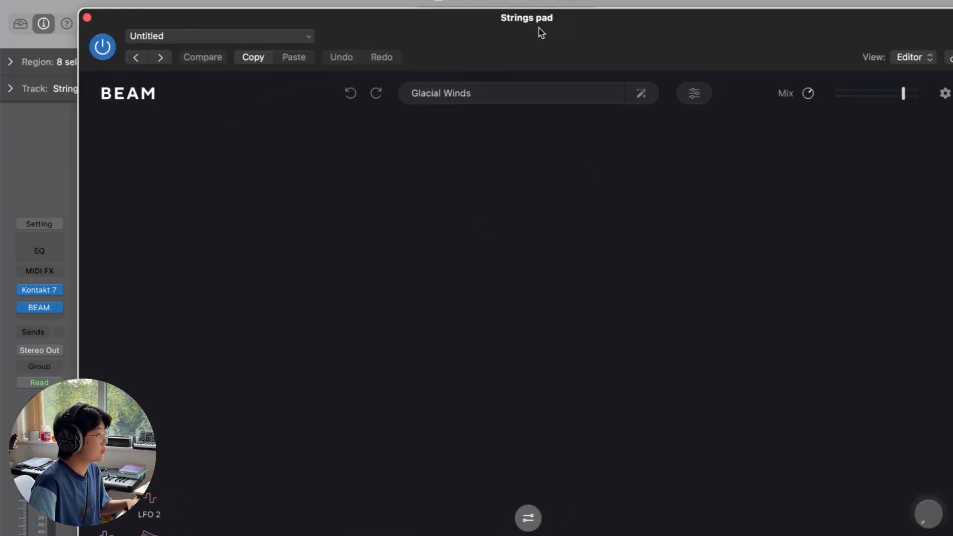
pyautogui.click(87, 18)
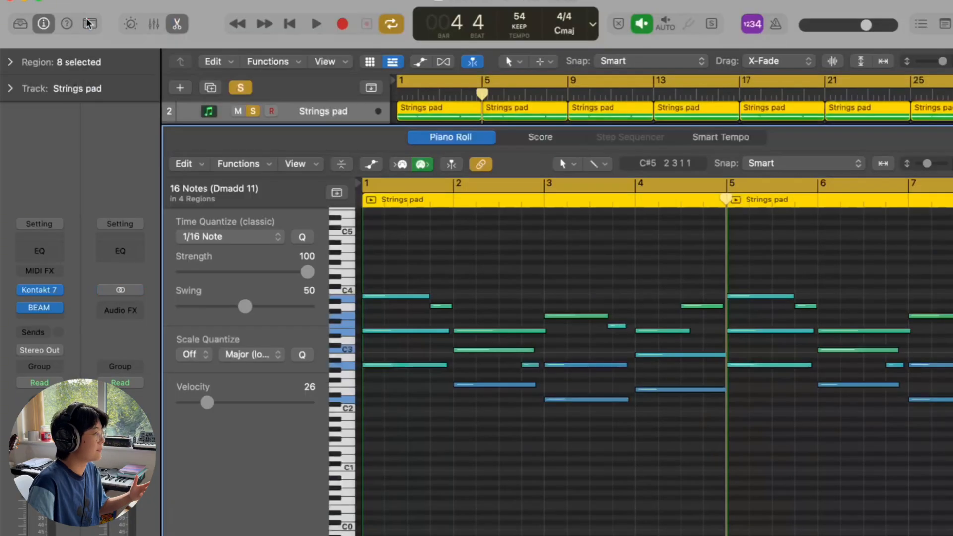
# Step: Close the Piano Roll and play the soloed Strings pad from the start with BEAM active
pyautogui.press('e')
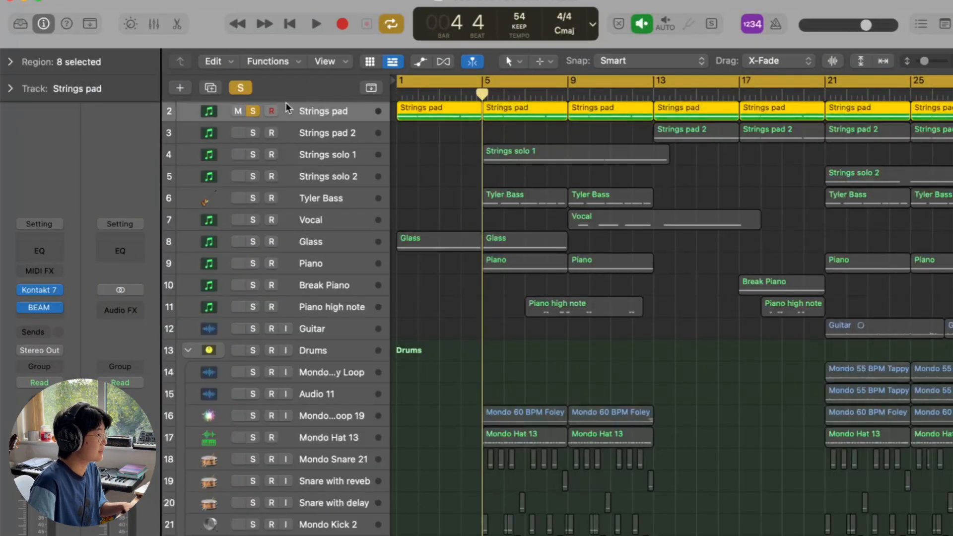
pyautogui.press('Return')
pyautogui.press('space')
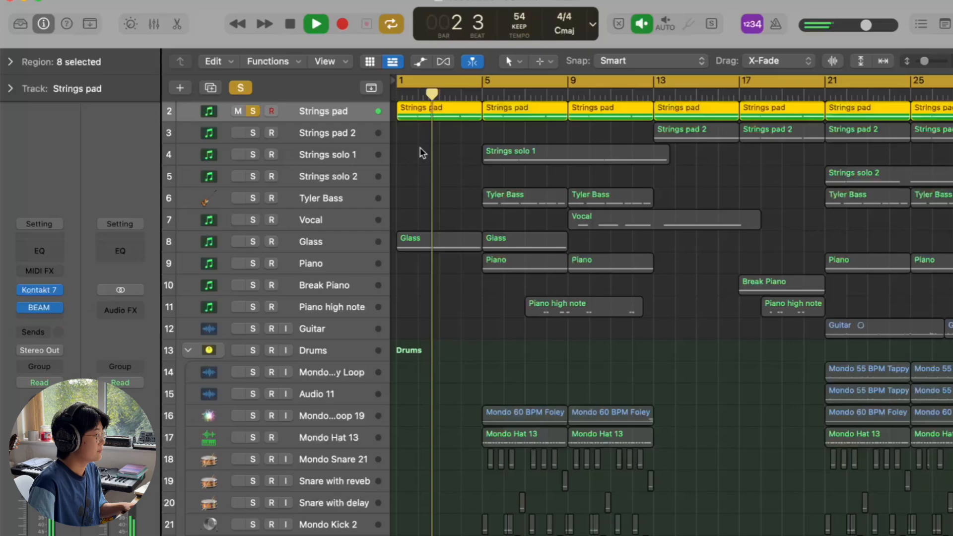
# Step: Unsolo the Strings pad during playback, listen to it with the other tracks and stop before bar 5
pyautogui.click(253, 111)
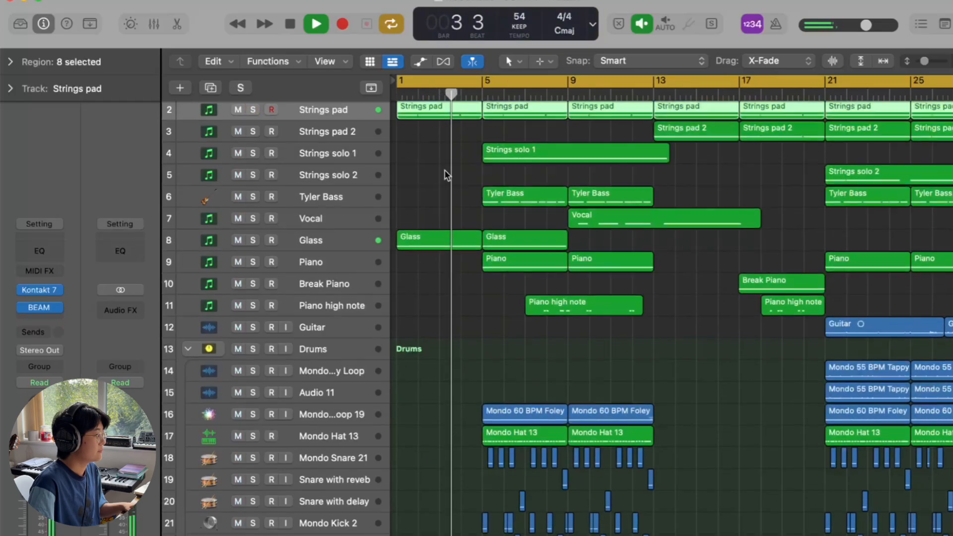
pyautogui.scroll(-1, 447, 174)
pyautogui.scroll(3, 446, 174)
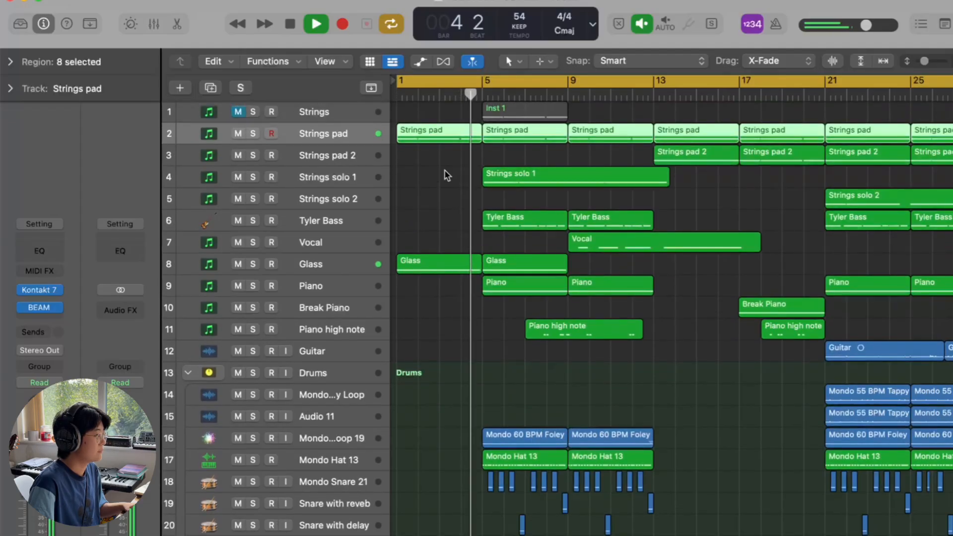
pyautogui.press('space')
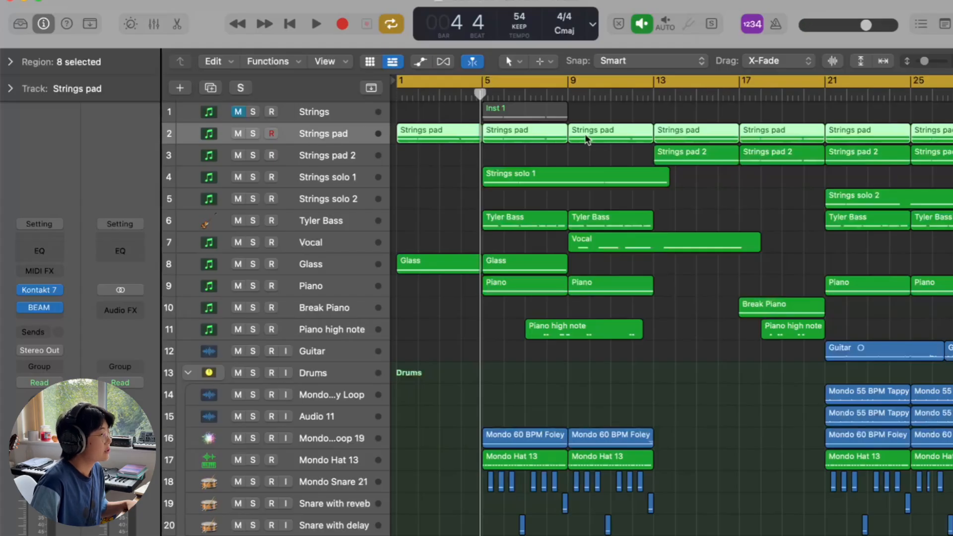
# Step: View the Joylin Strings settings on the Strings solo 1 track and close the instrument window
pyautogui.hscroll(2, 606, 150)
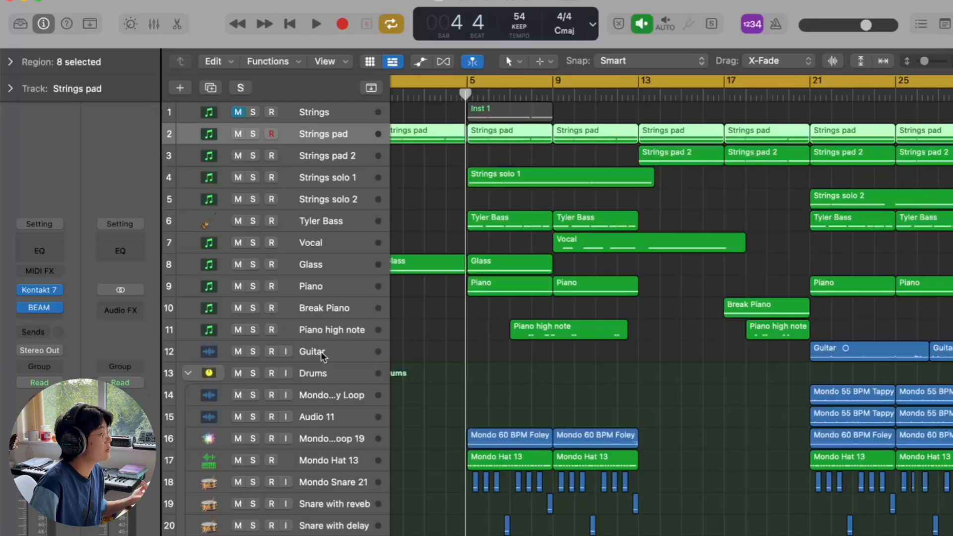
pyautogui.click(341, 177)
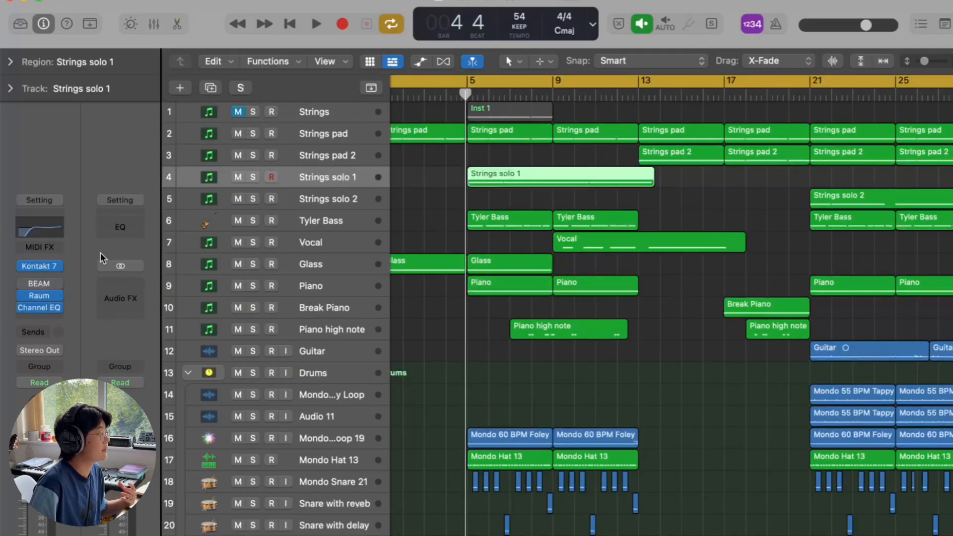
pyautogui.click(43, 268)
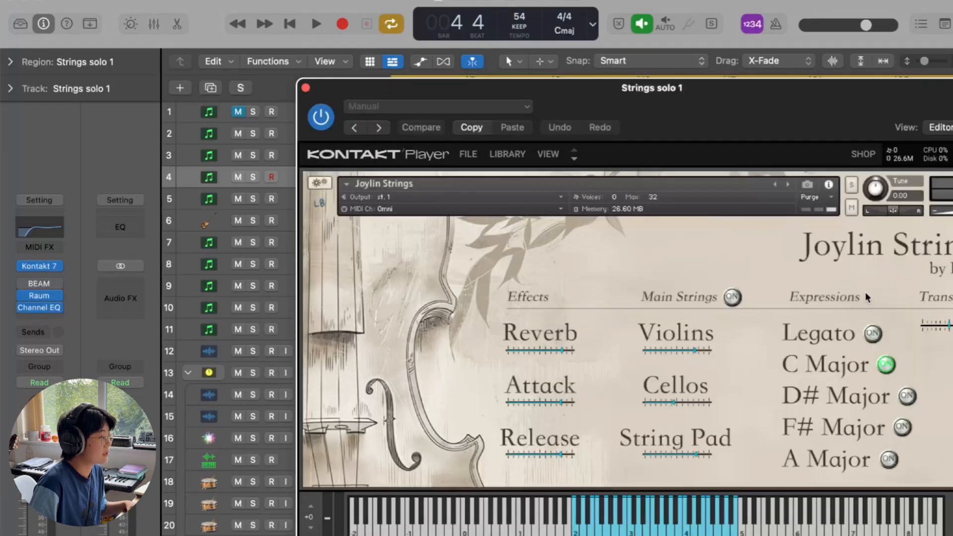
pyautogui.click(305, 88)
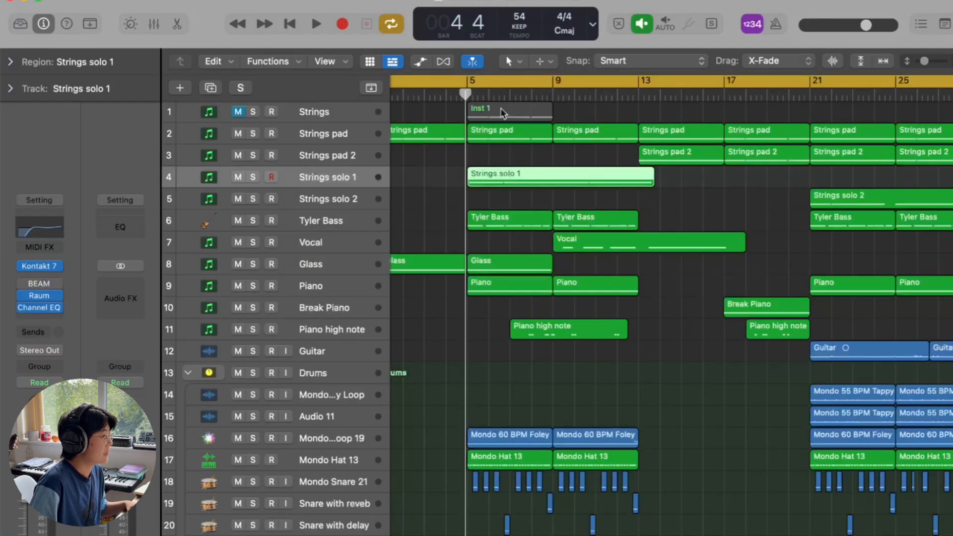
# Step: Turn off the cycle range and move the playhead to bar 5
pyautogui.click(471, 84)
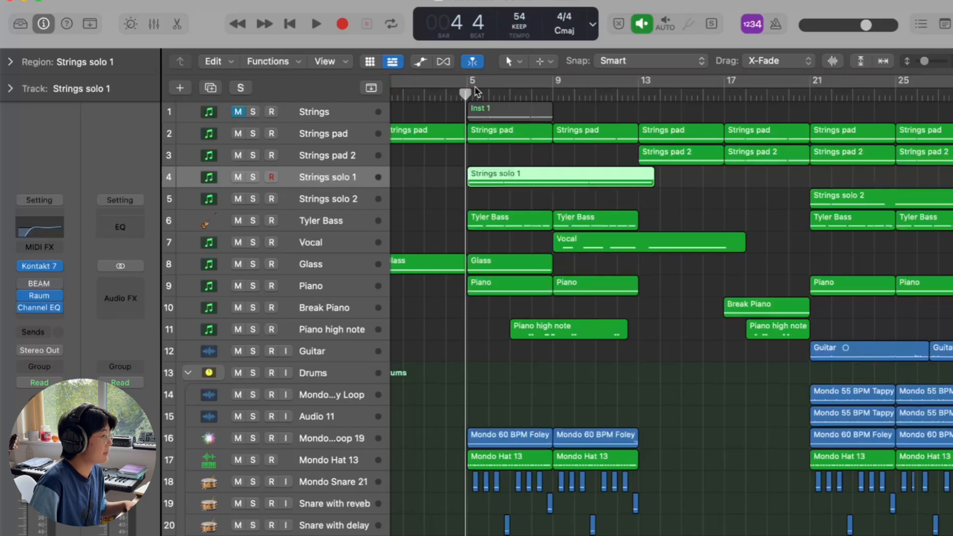
pyautogui.click(466, 92)
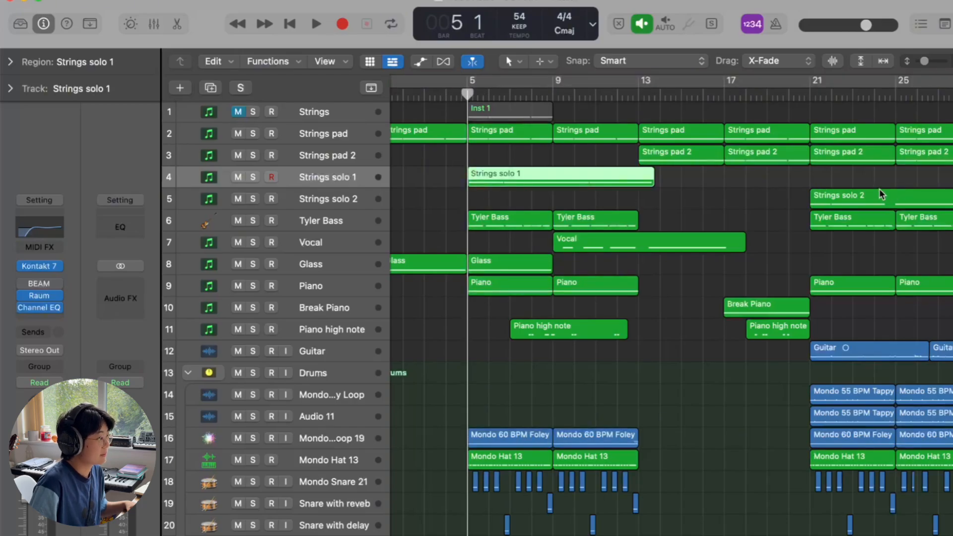
pyautogui.click(886, 202)
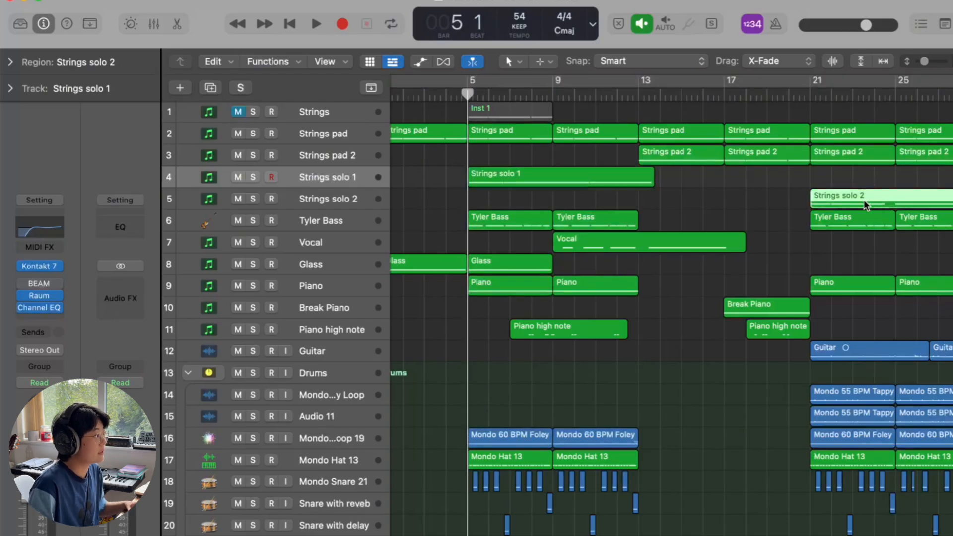
pyautogui.click(342, 160)
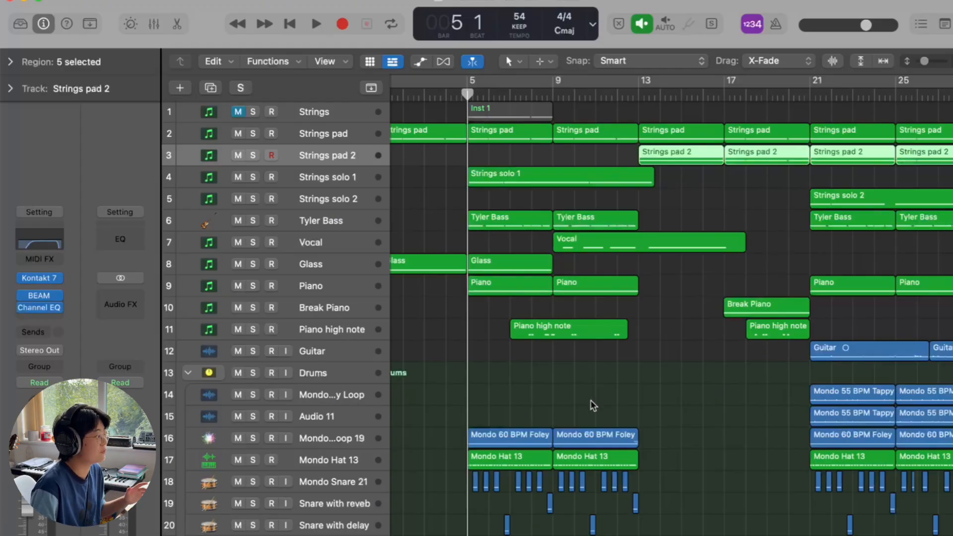
# Step: Solo the Strings solo 1 track and open its region in the Piano Roll
pyautogui.click(341, 181)
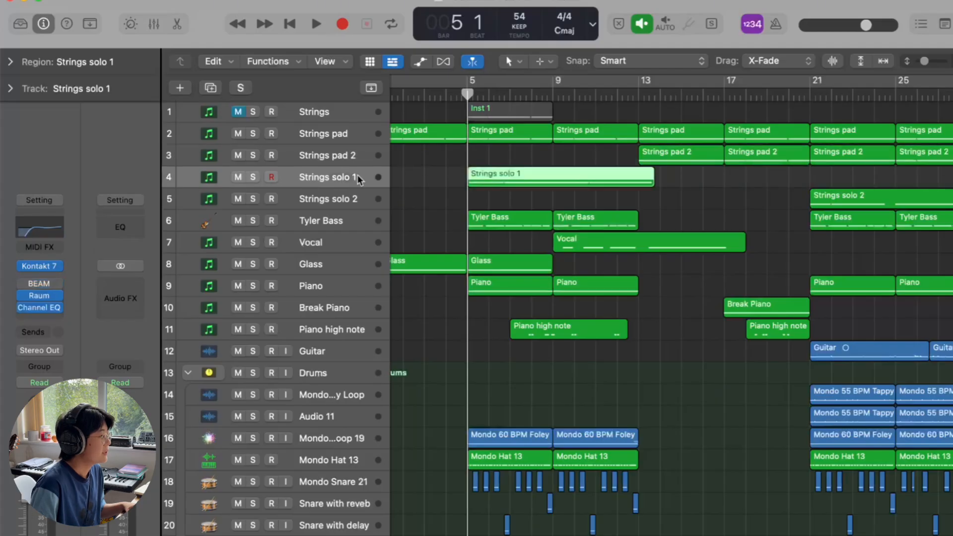
pyautogui.click(249, 179)
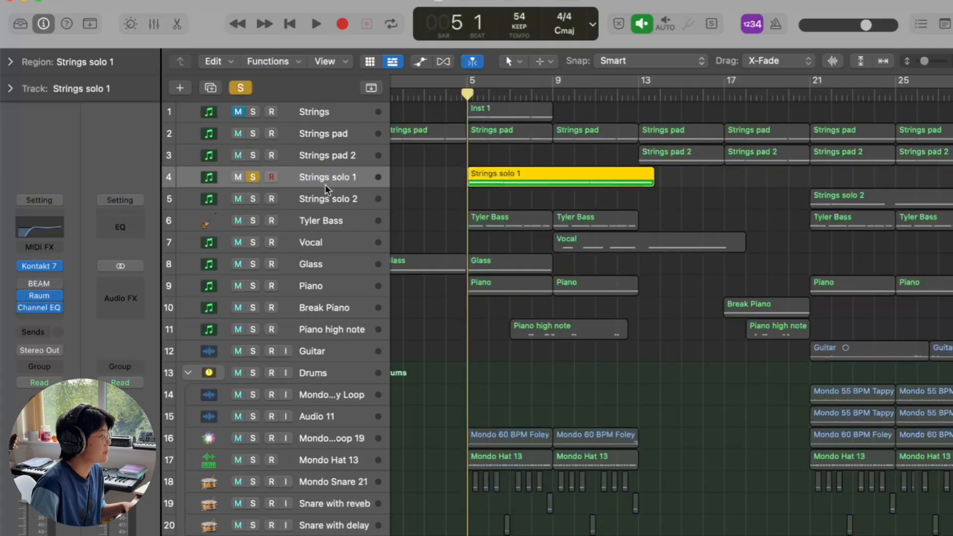
pyautogui.doubleClick(519, 186)
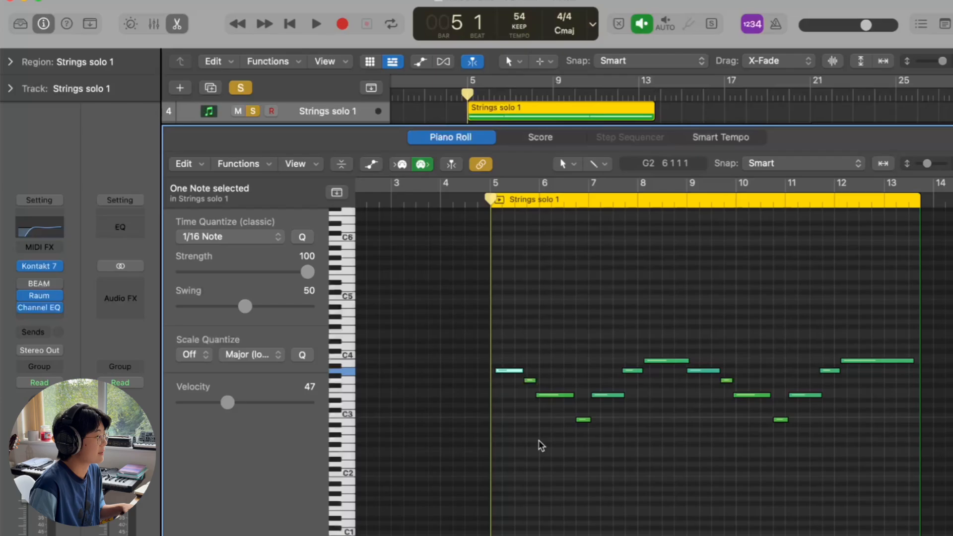
# Step: Play Strings solo 1 from bar 5 and unsolo it during playback to hear it with the other tracks
pyautogui.press('space')
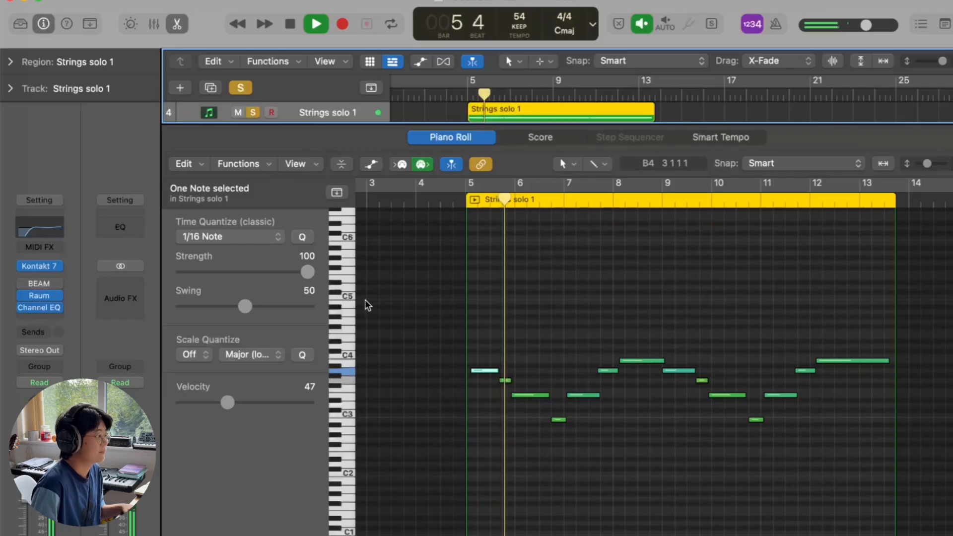
pyautogui.click(241, 87)
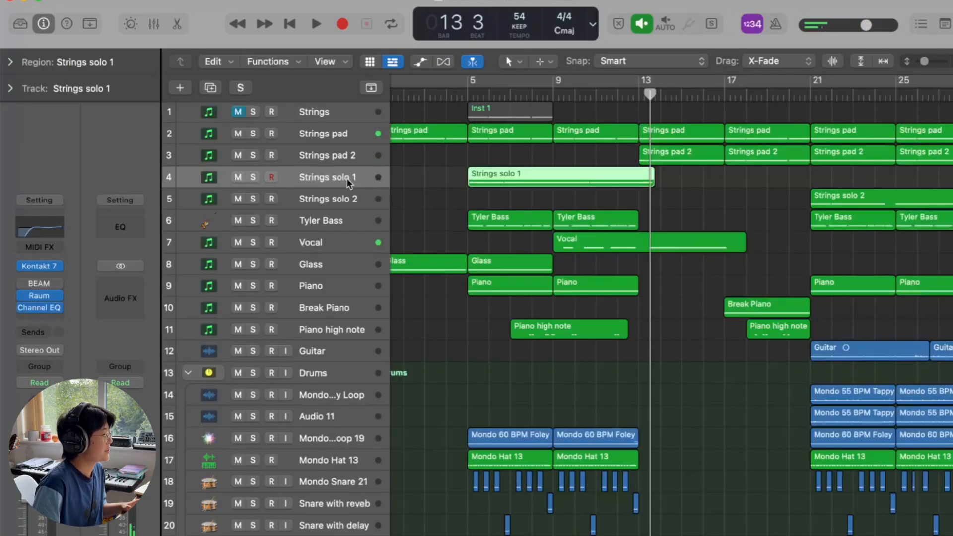
# Step: View the Channel EQ and Raum settings on the Strings solo 1 track, closing each plug-in window
pyautogui.click(39, 307)
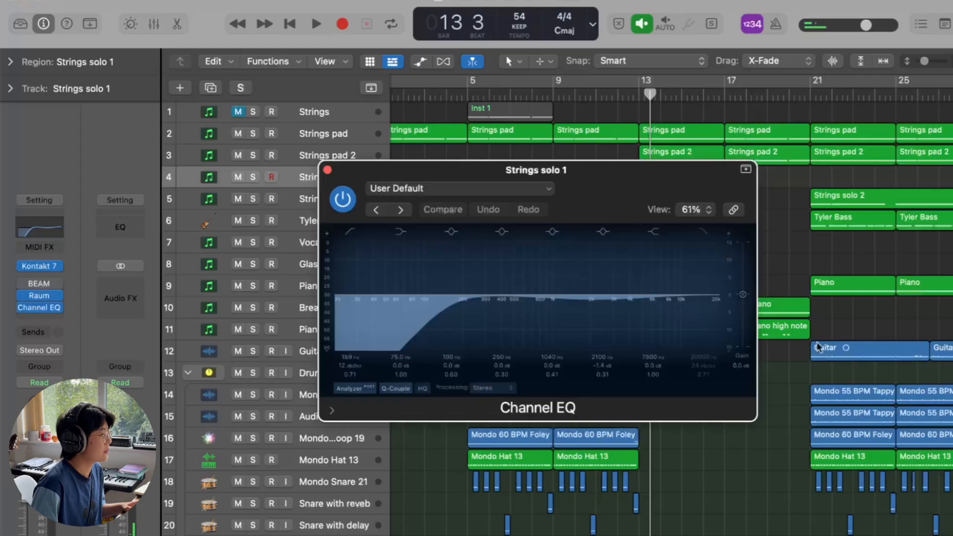
pyautogui.click(327, 170)
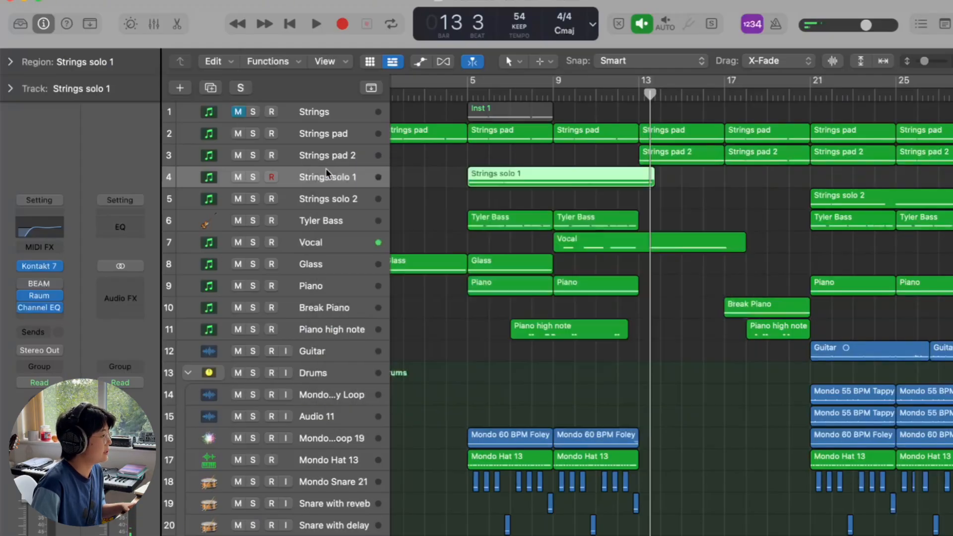
pyautogui.click(39, 296)
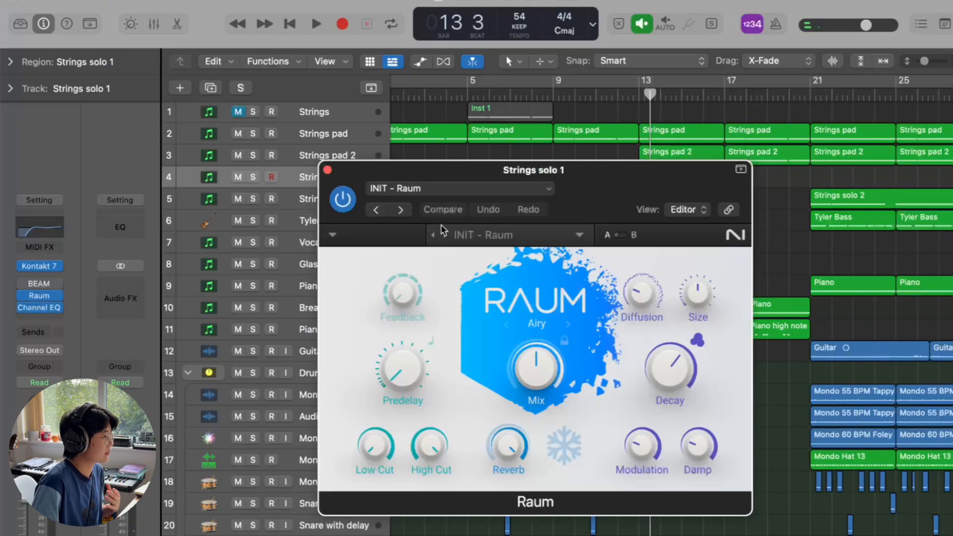
pyautogui.click(327, 171)
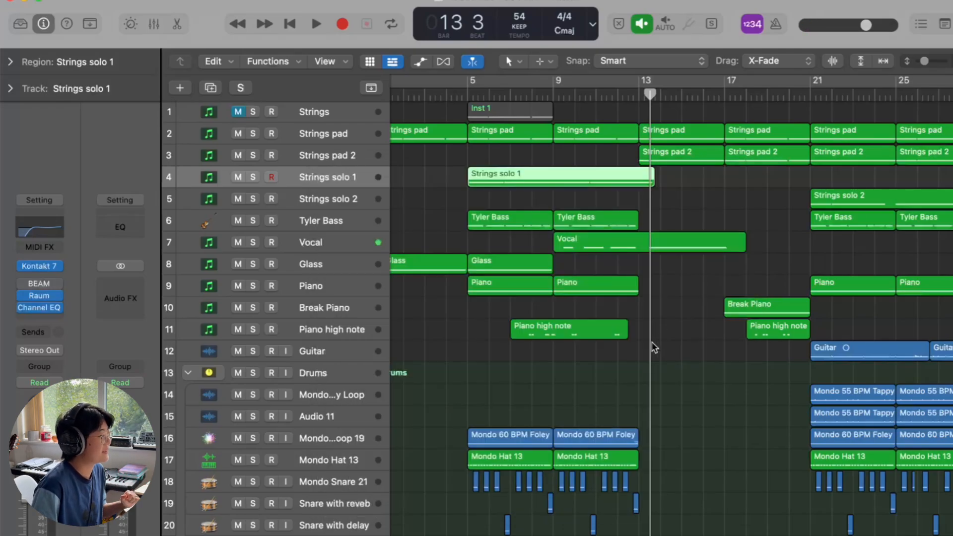
# Step: View the Shade plug-in settings on the Vocal track and close its window
pyautogui.click(343, 216)
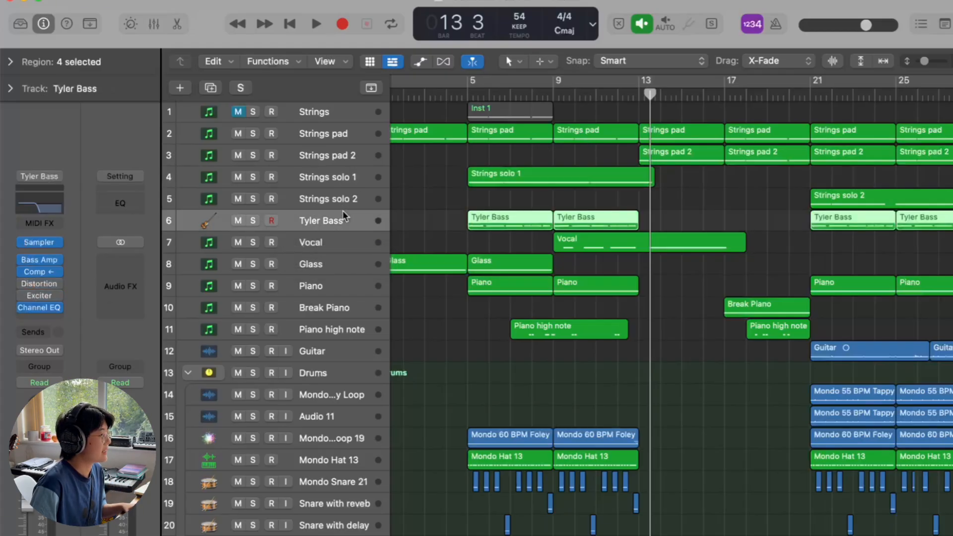
pyautogui.click(364, 241)
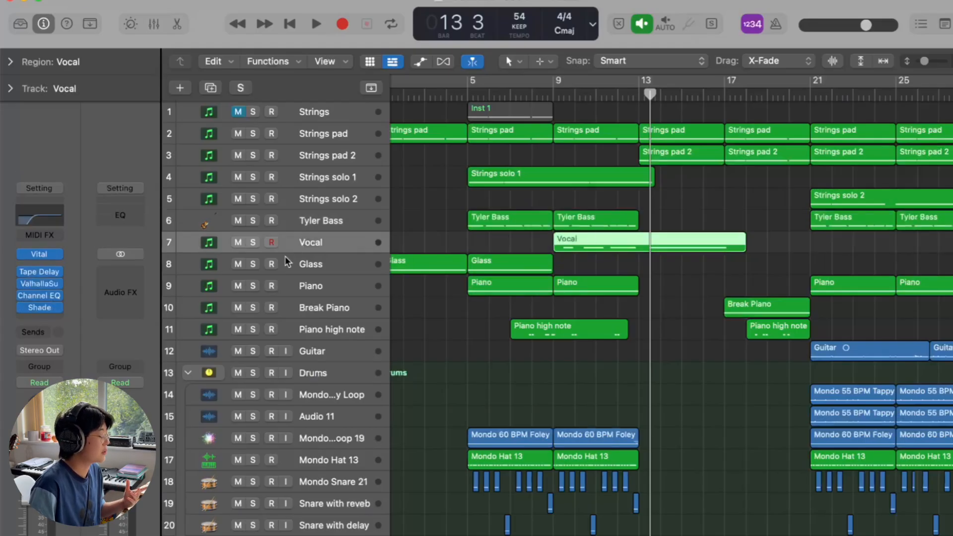
pyautogui.click(39, 307)
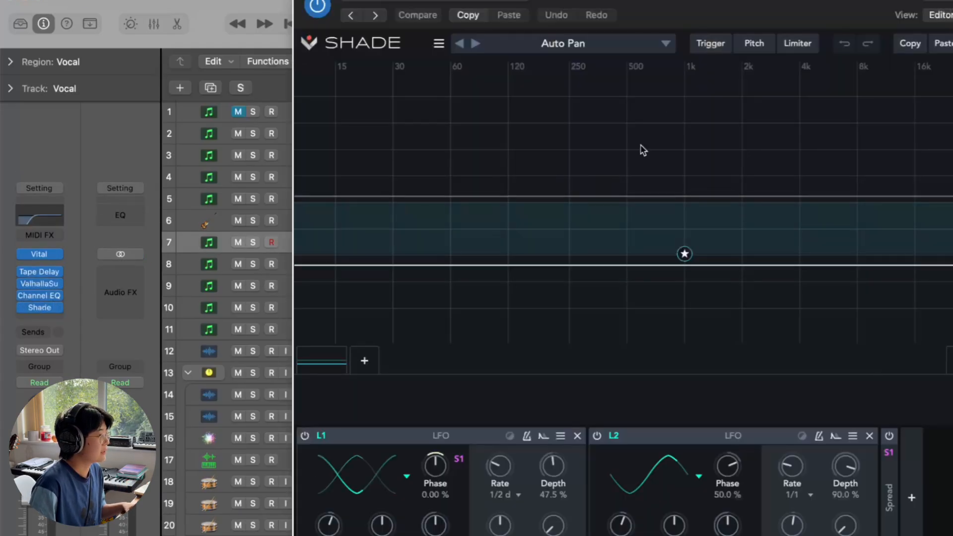
pyautogui.moveTo(753, 4); pyautogui.dragTo(668, 28)
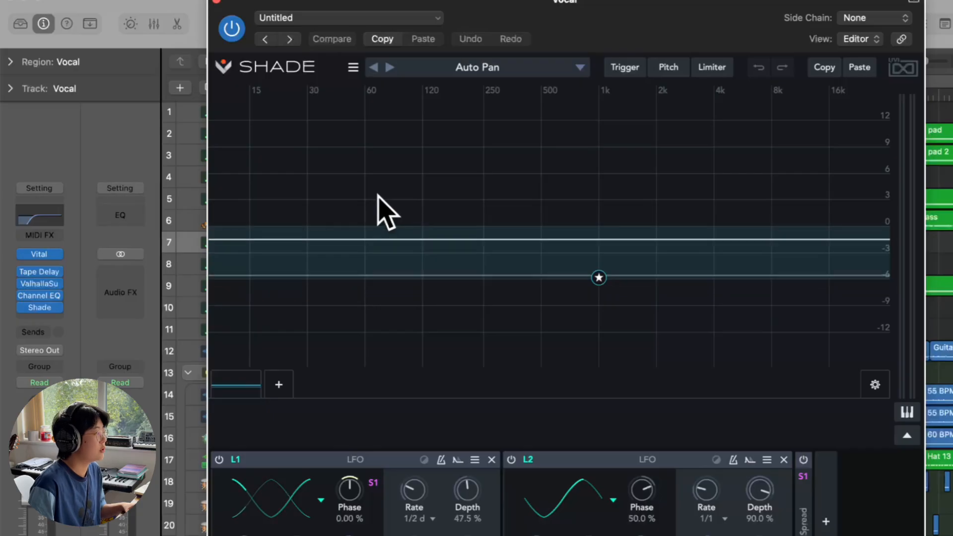
pyautogui.click(216, 2)
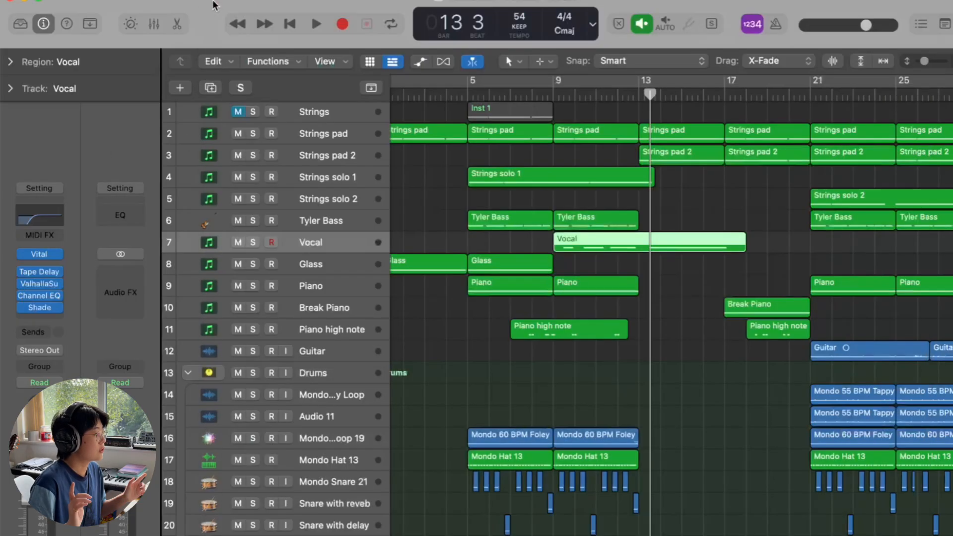
pyautogui.click(253, 243)
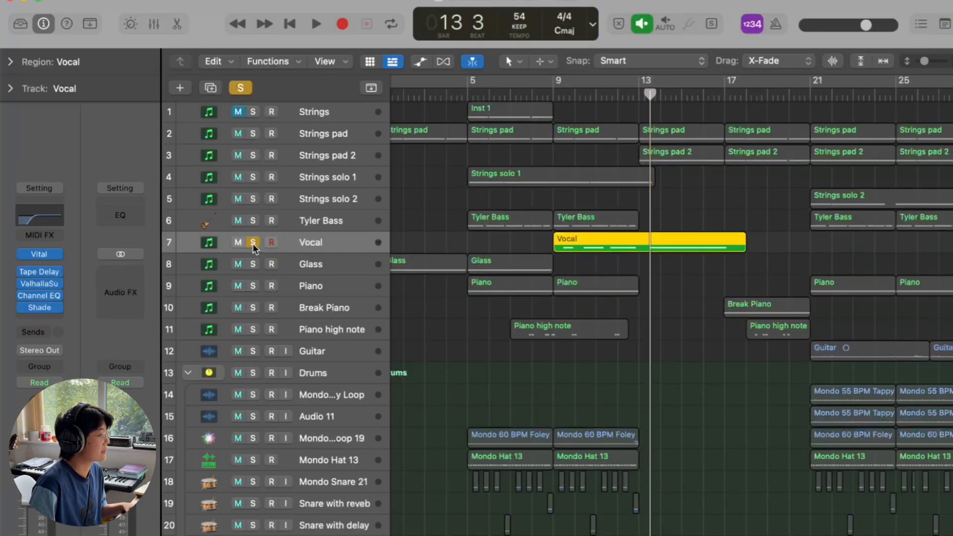
pyautogui.click(252, 243)
pyautogui.click(254, 242)
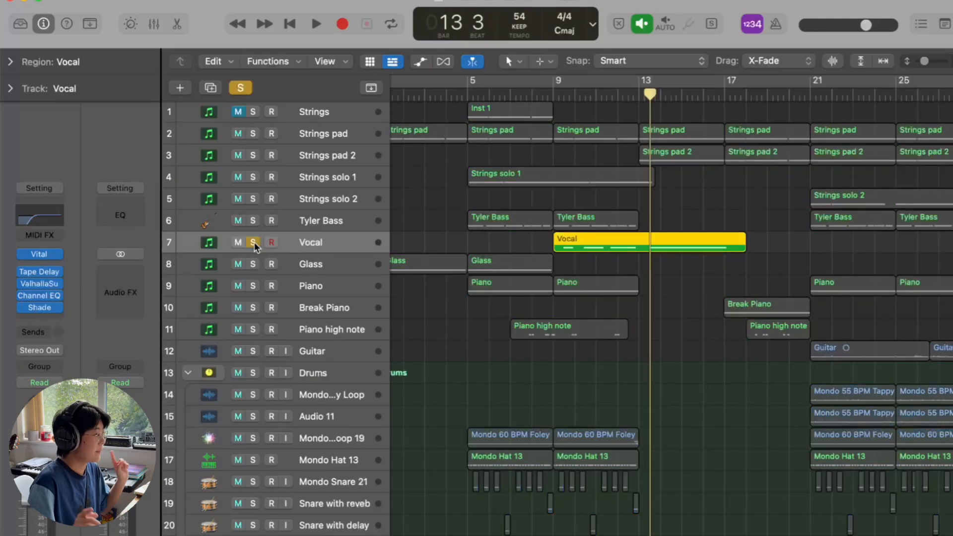
pyautogui.click(254, 242)
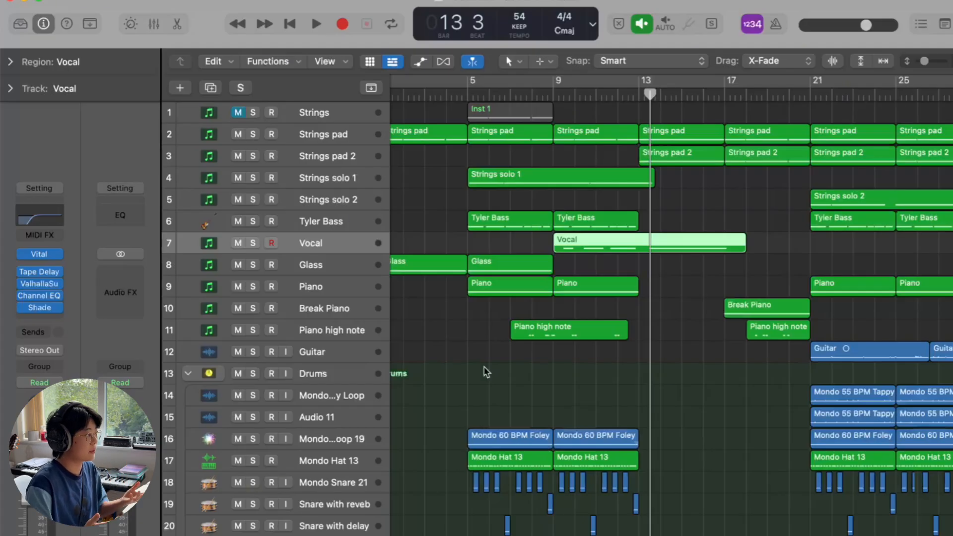
pyautogui.scroll(-3, 486, 372)
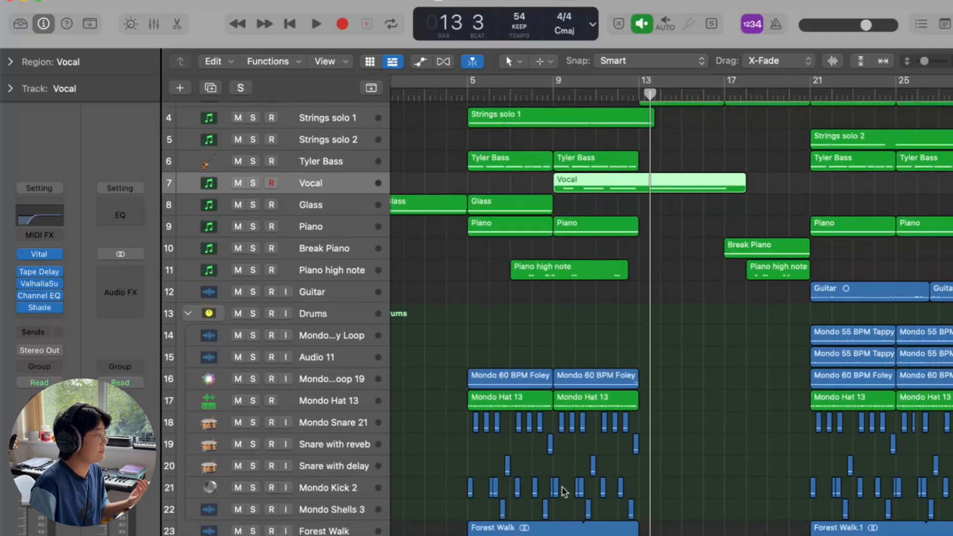
pyautogui.scroll(2, 564, 491)
pyautogui.scroll(1, 564, 491)
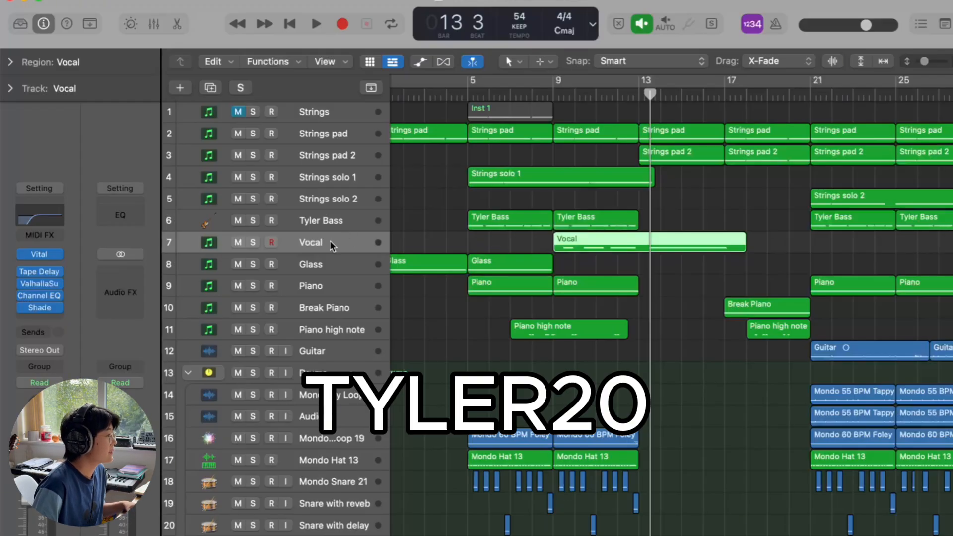
# Step: Browse the Dark Ambient Vol 2 - Mondo Loops presets in the Vocal track's Vital instrument and close it
pyautogui.moveTo(42, 261)
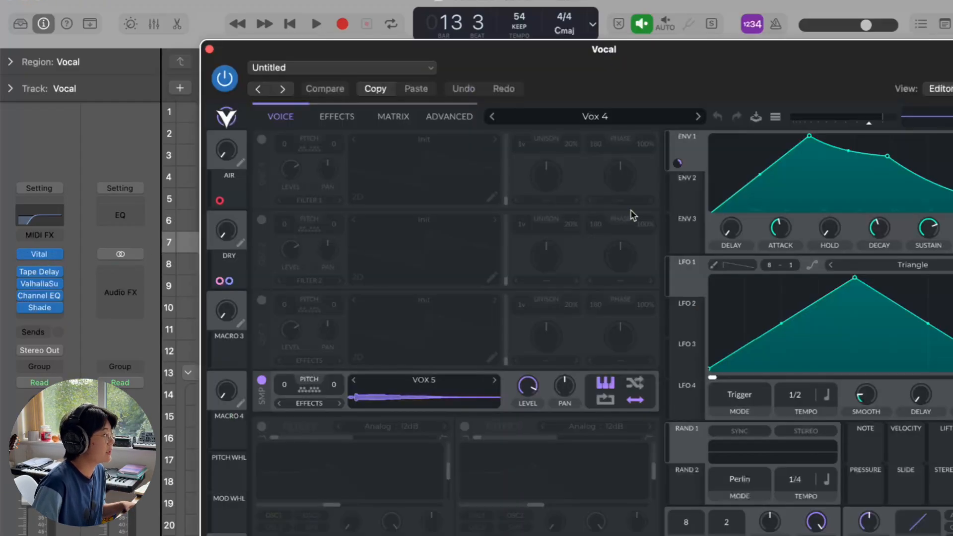
pyautogui.click(559, 116)
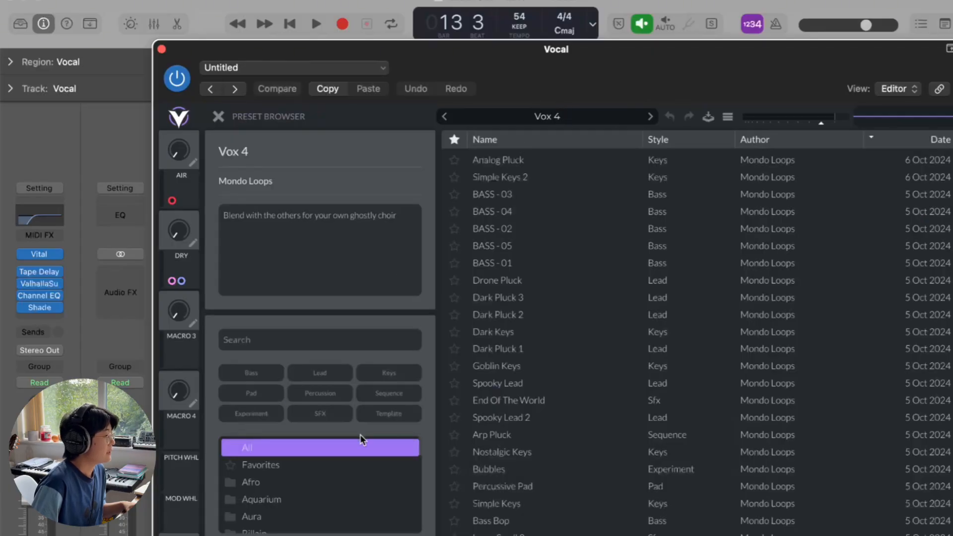
pyautogui.scroll(-5, 340, 511)
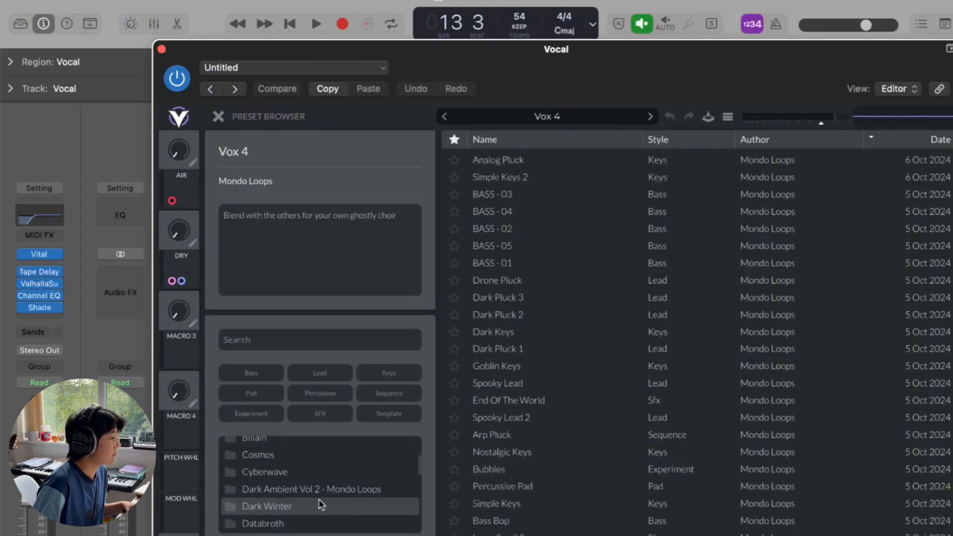
pyautogui.click(305, 489)
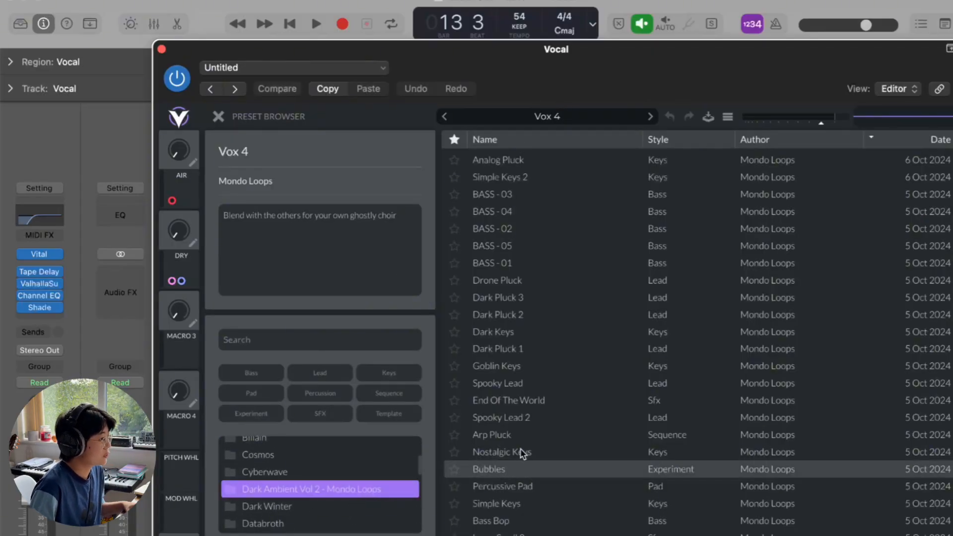
pyautogui.scroll(-8, 533, 397)
pyautogui.scroll(-12, 561, 465)
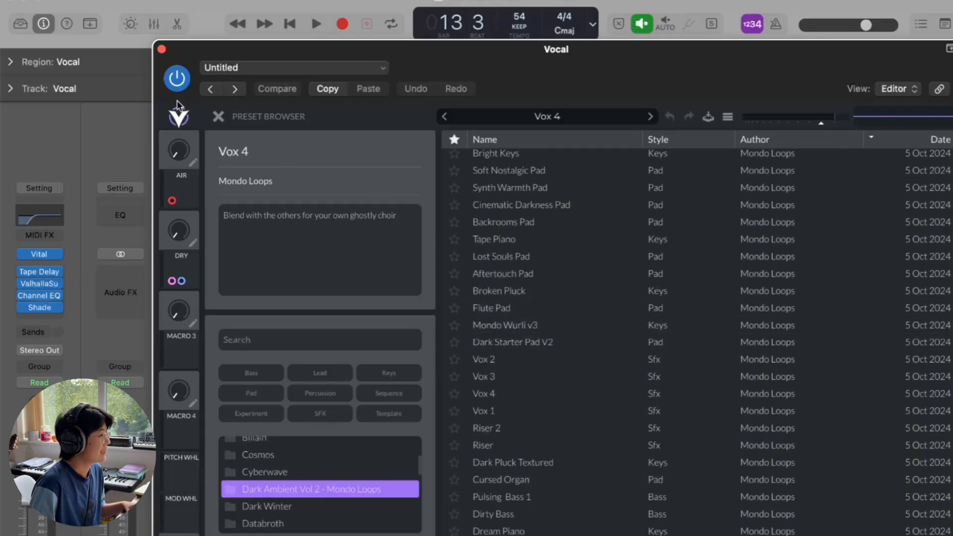
pyautogui.click(162, 49)
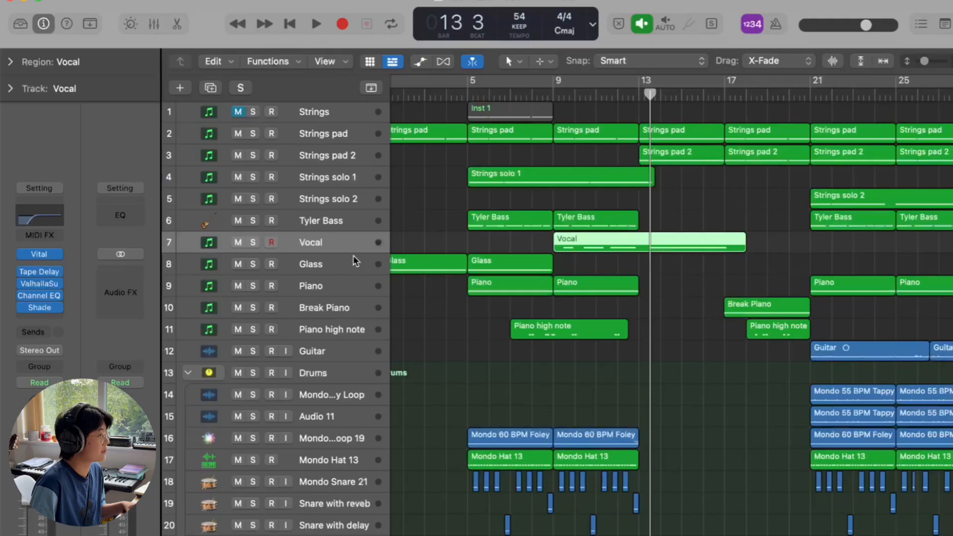
# Step: Solo the Vocal track, play it from bar 9 and stop in bar 11
pyautogui.click(253, 243)
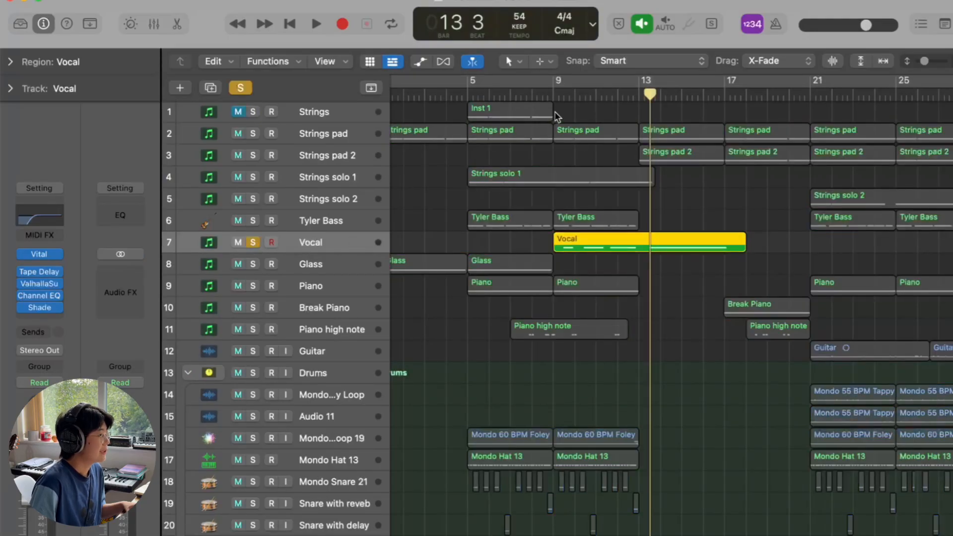
pyautogui.click(559, 95)
pyautogui.click(555, 94)
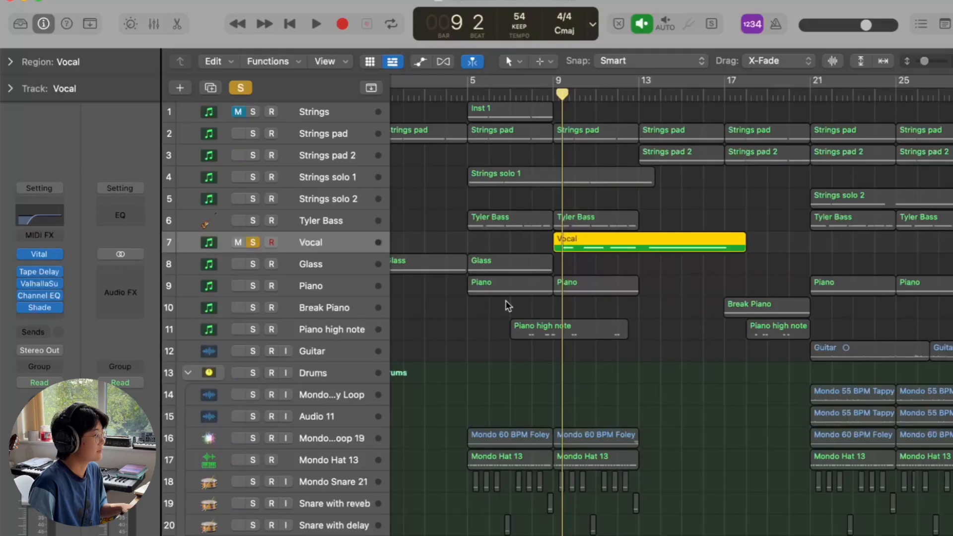
pyautogui.press('space')
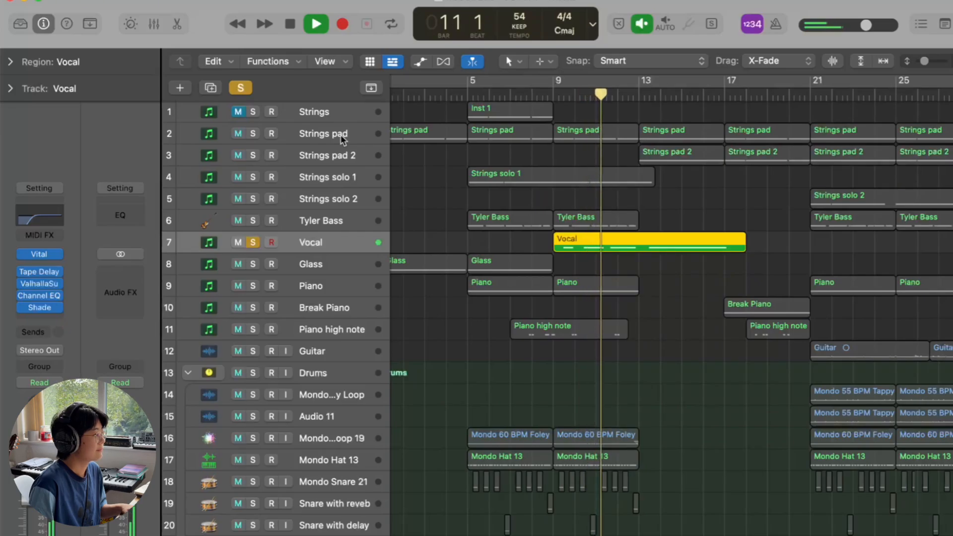
pyautogui.press('space')
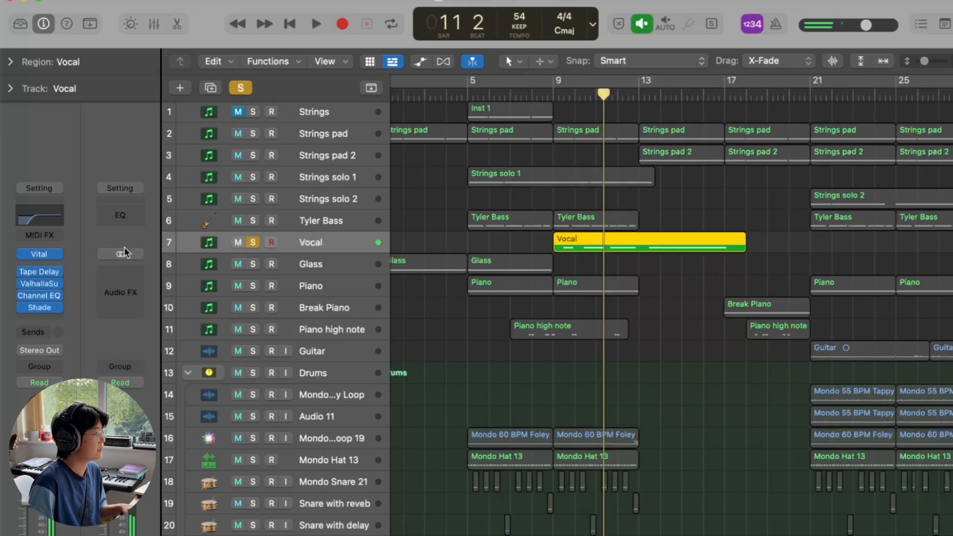
# Step: Check the Vocal signal in Shade, close the plug-in window and unsolo the track
pyautogui.click(38, 307)
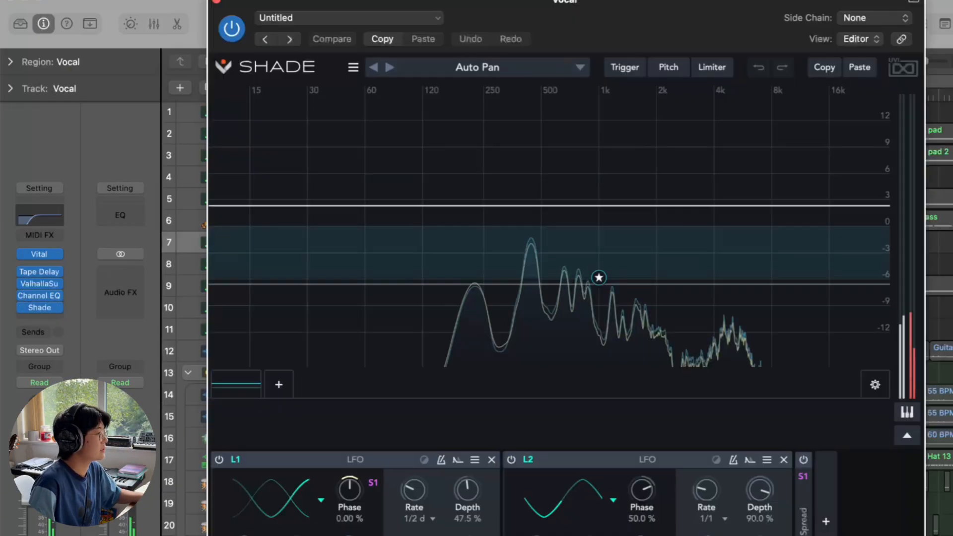
pyautogui.click(216, 2)
pyautogui.press('space')
pyautogui.press('s')
# Step: Select the Glass track and open its UVI Workstation instrument
pyautogui.hscroll(-1, 330, 189)
pyautogui.click(329, 262)
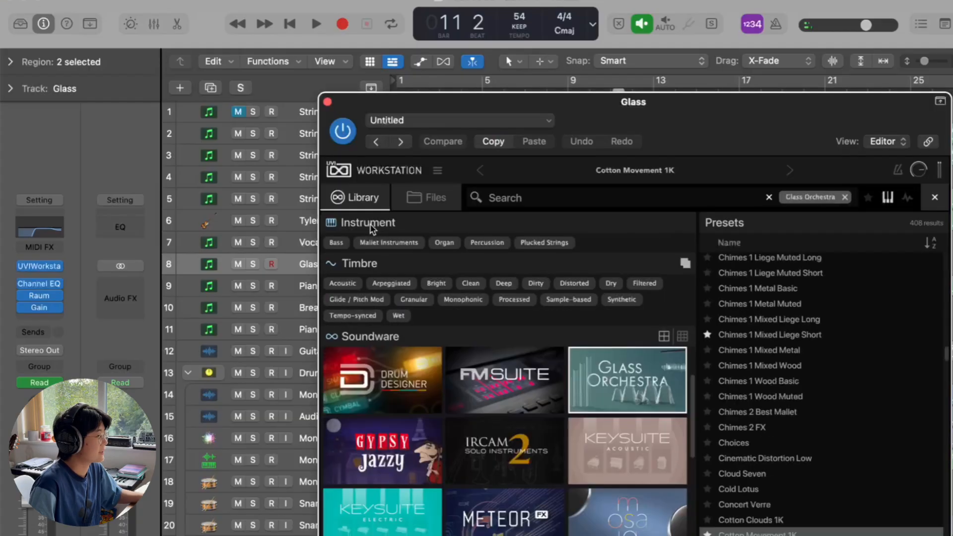
# Step: Close the Glass track's UVI Workstation window, solo the track and play it from bar 5
pyautogui.moveTo(633, 120); pyautogui.dragTo(584, 78)
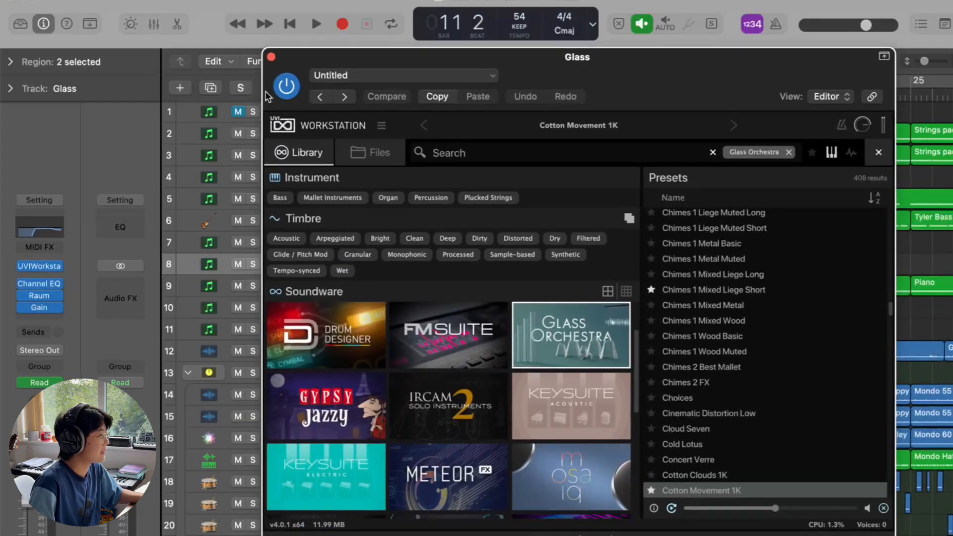
pyautogui.click(271, 57)
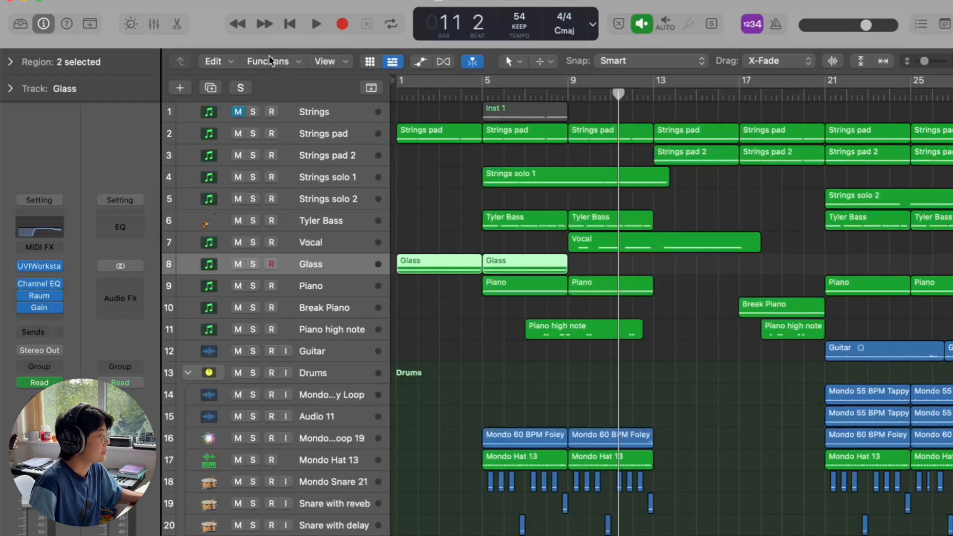
pyautogui.click(252, 264)
pyautogui.click(485, 93)
pyautogui.press('space')
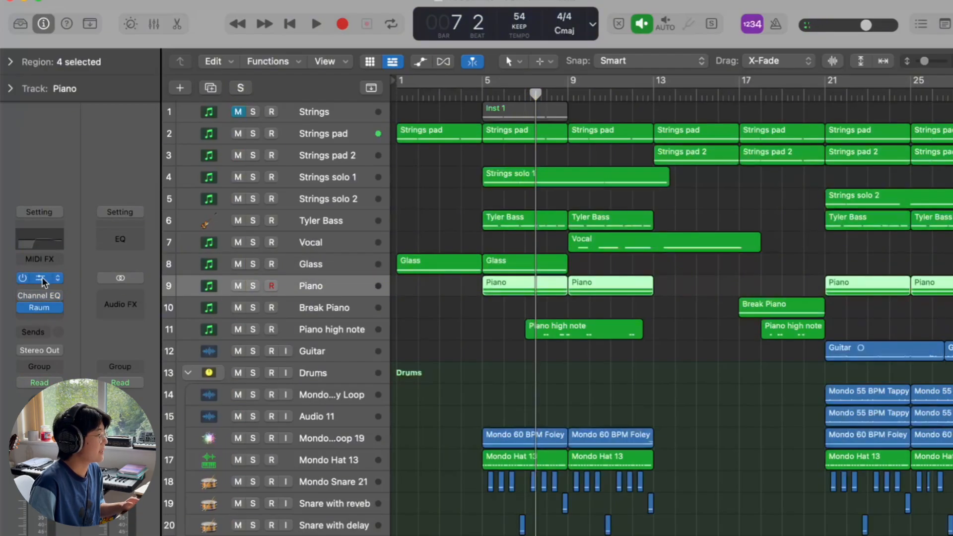
# Step: View the Piano track's Falcon instrument and its notes in the Piano Roll, close both and play the piano passage
pyautogui.click(41, 277)
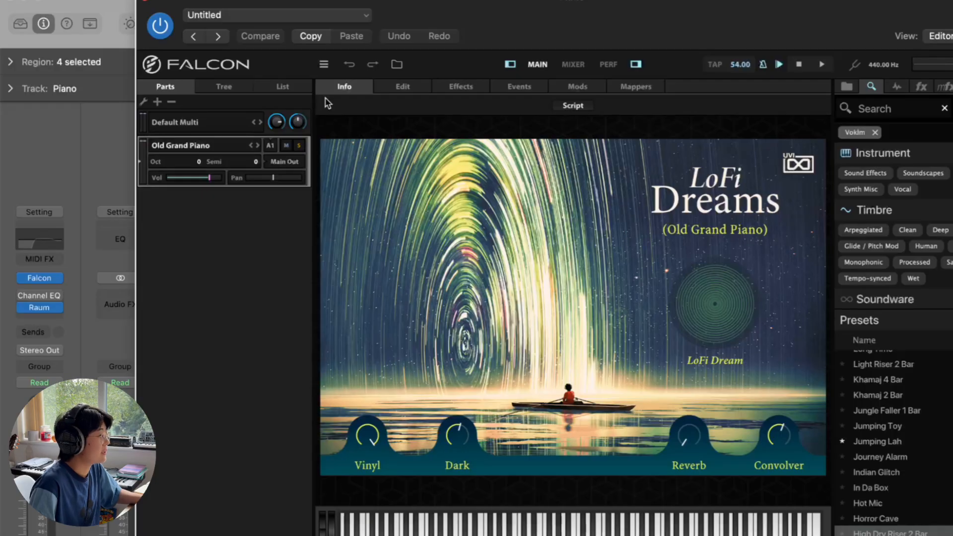
pyautogui.click(144, 3)
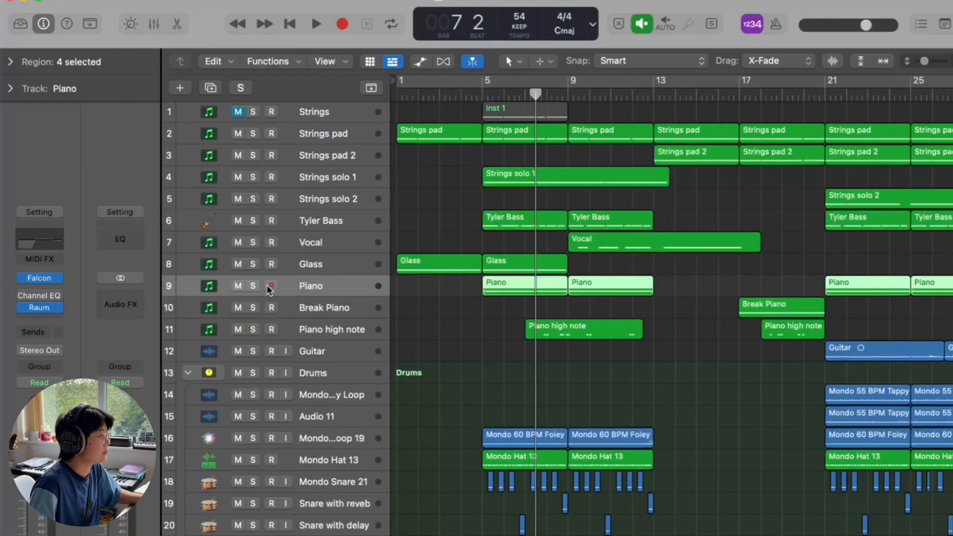
pyautogui.doubleClick(492, 292)
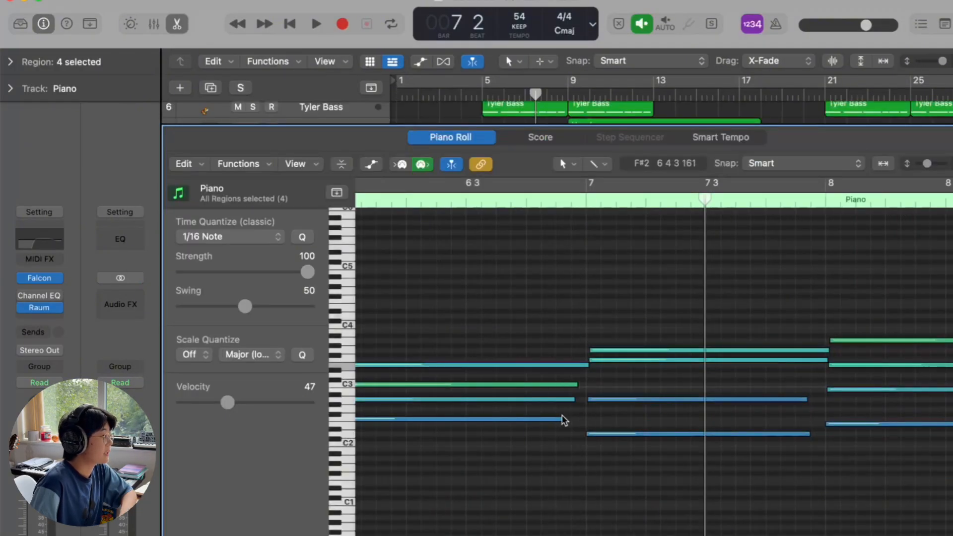
pyautogui.press('p')
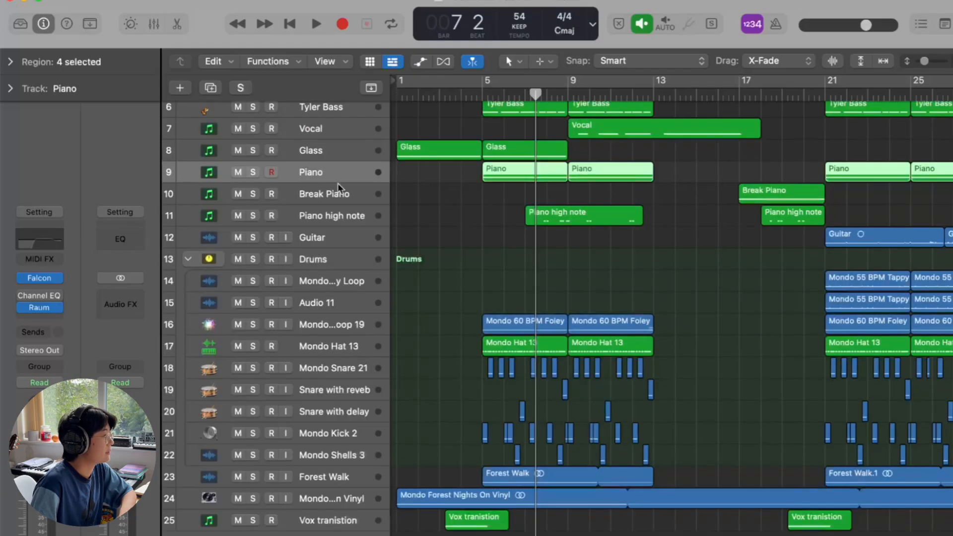
pyautogui.press('space')
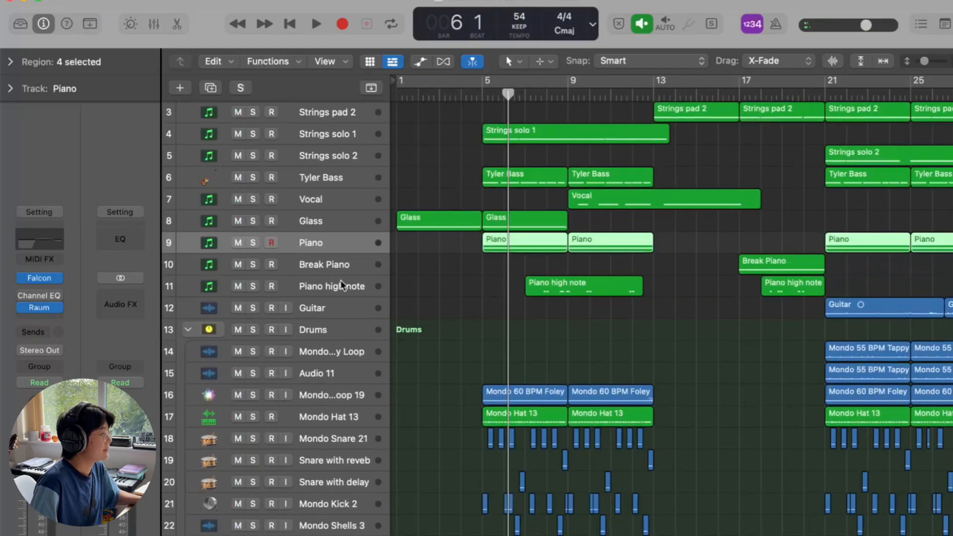
# Step: Select the Piano high note track, solo it and play it from bar 7
pyautogui.click(348, 283)
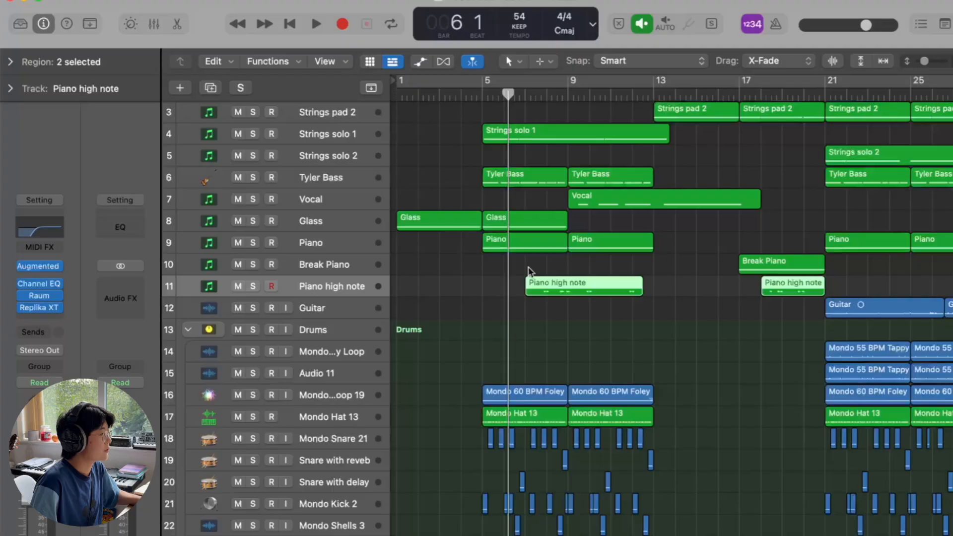
pyautogui.click(536, 94)
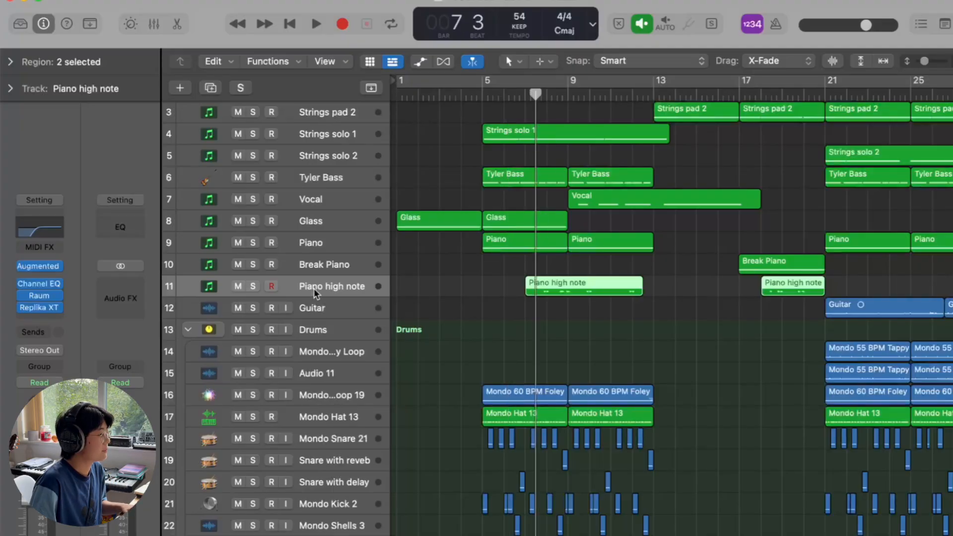
pyautogui.click(252, 287)
pyautogui.press('space')
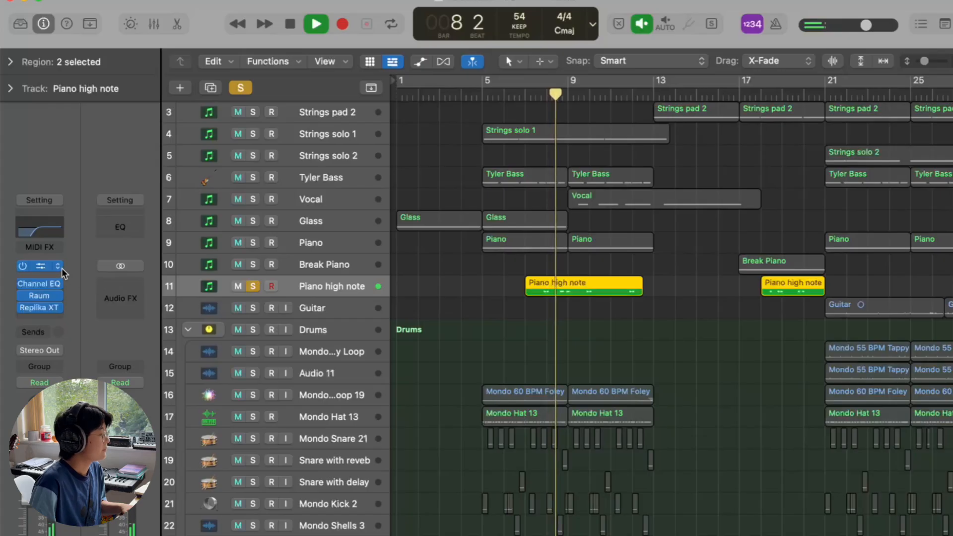
# Step: Stop playback, view the Piano high note track's Augmented Grand Piano instrument, close it and unsolo the track
pyautogui.press('space')
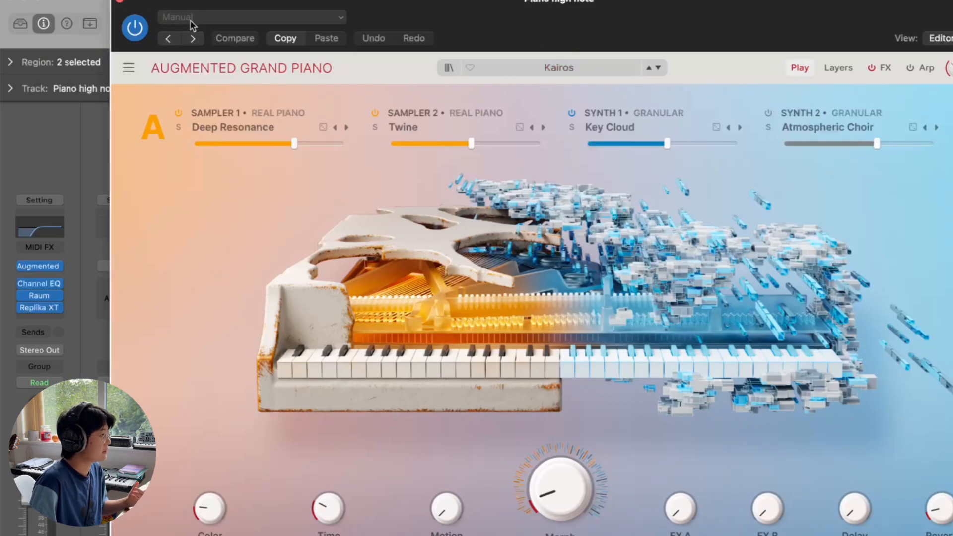
pyautogui.click(120, 2)
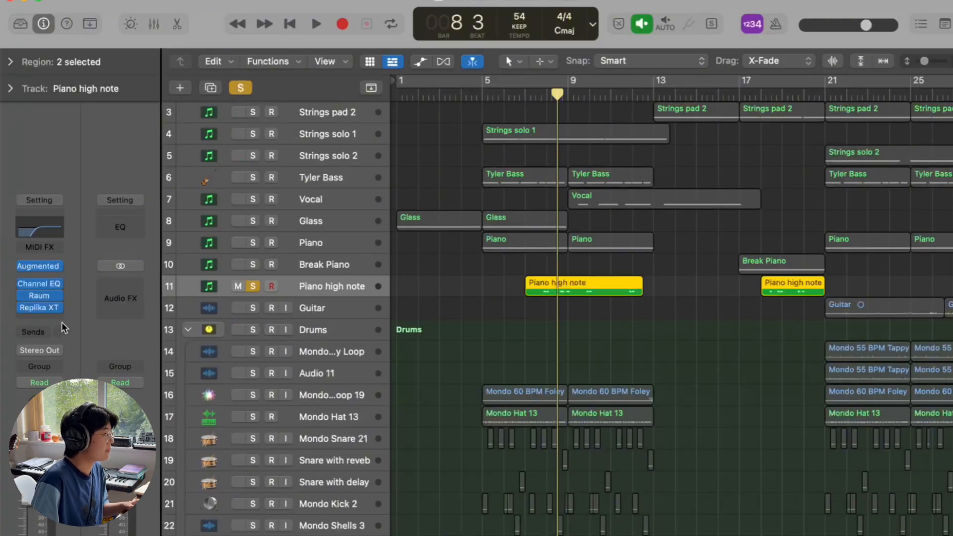
pyautogui.click(240, 88)
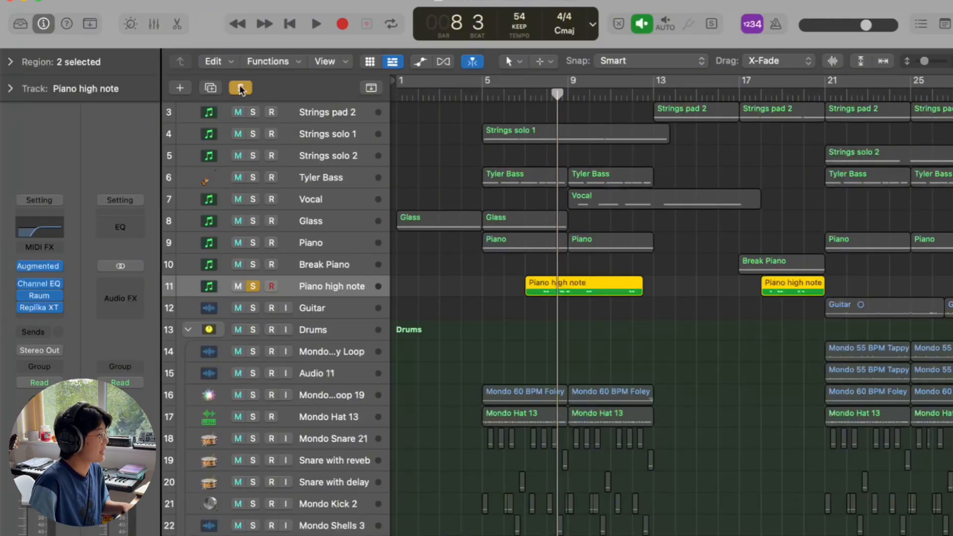
# Step: Play the full arrangement from bar 8 and stop in bar 10
pyautogui.press('space')
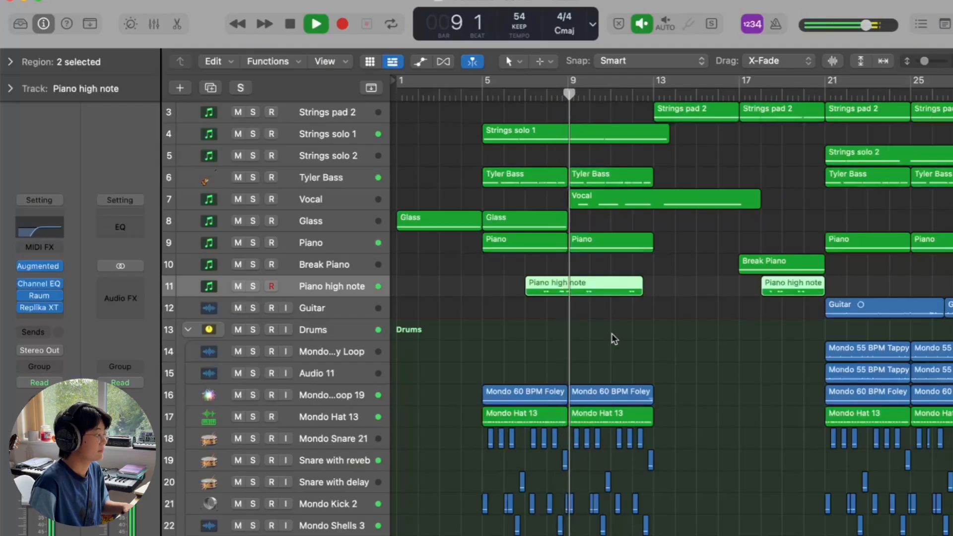
pyautogui.scroll(3, 612, 335)
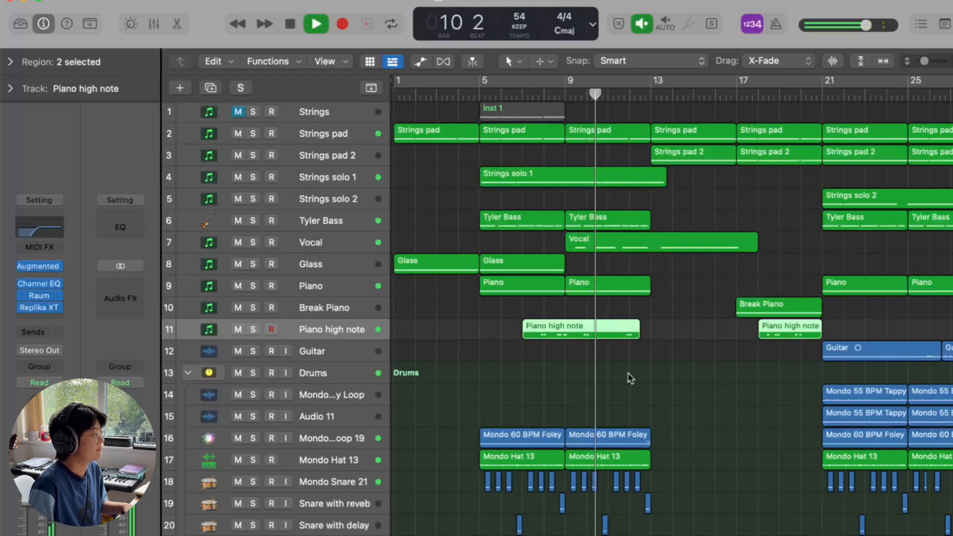
pyautogui.press('space')
# Step: Select the Strings pad 2 track and enlarge the track height so the notes in the regions are readable
pyautogui.click(367, 153)
pyautogui.hscroll(5, 440, 154)
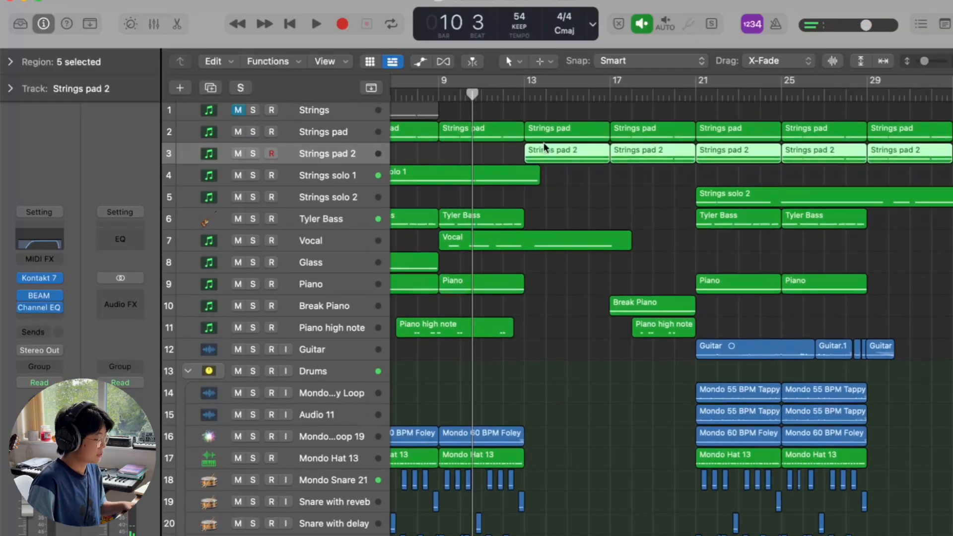
pyautogui.press('super+Down')
pyautogui.press('super+Down')
pyautogui.press('super+Down')
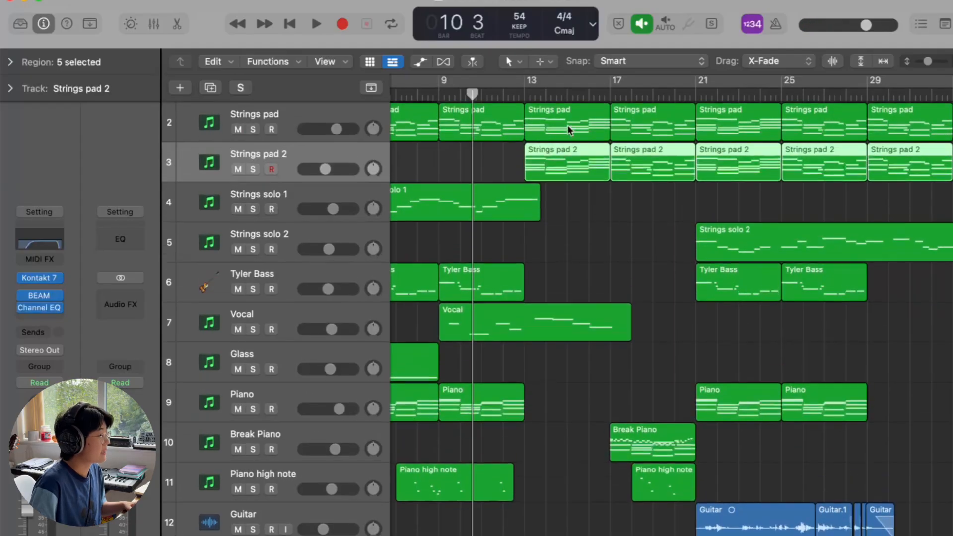
# Step: View the notes of the Strings pad region at bar 13 in the Piano Roll and close the editor
pyautogui.doubleClick(561, 112)
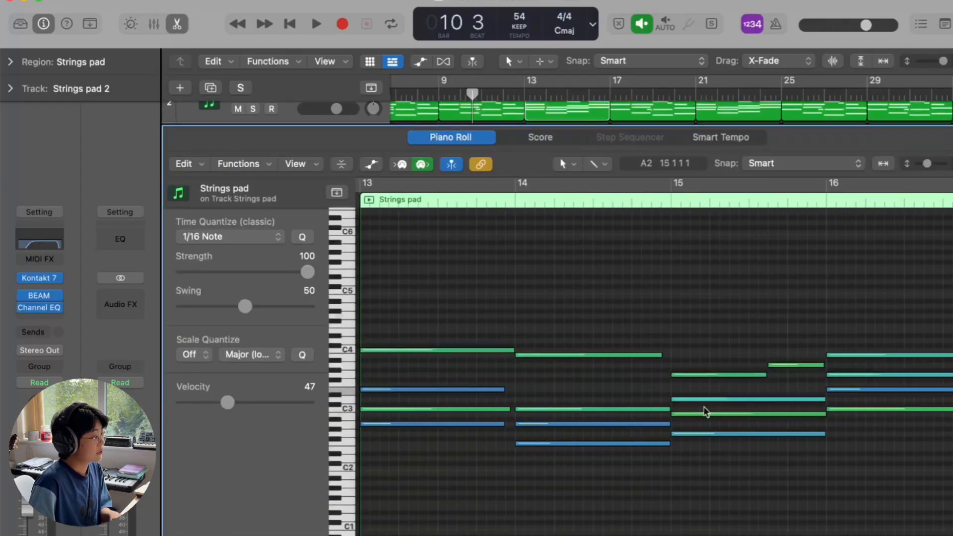
pyautogui.press('e')
pyautogui.scroll(2, 585, 226)
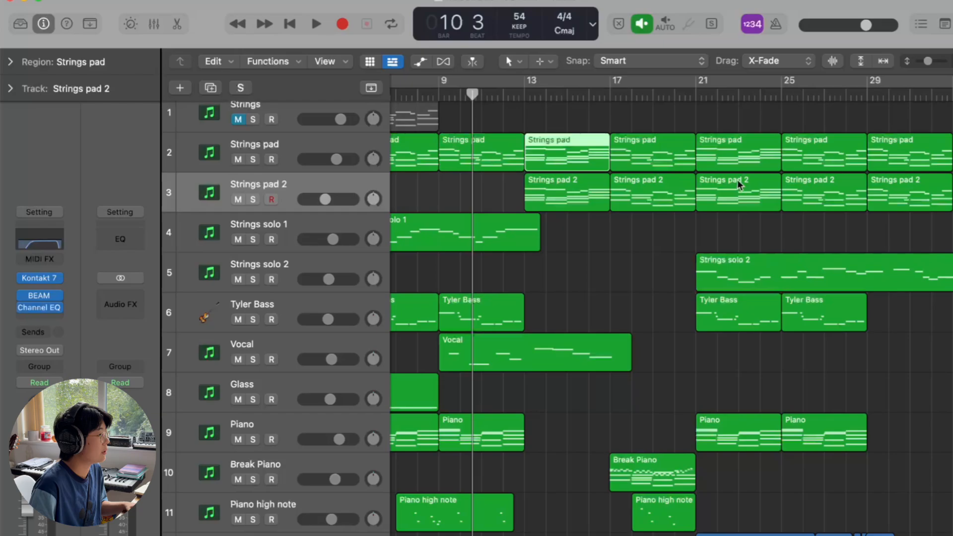
# Step: View the BEAM effect on the Strings pad 2 track and close its window
pyautogui.click(356, 193)
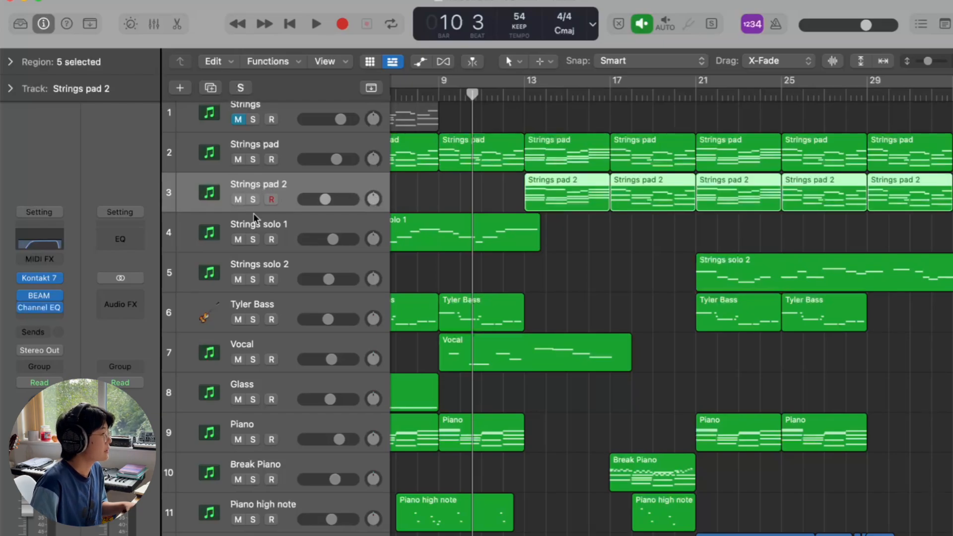
pyautogui.click(41, 297)
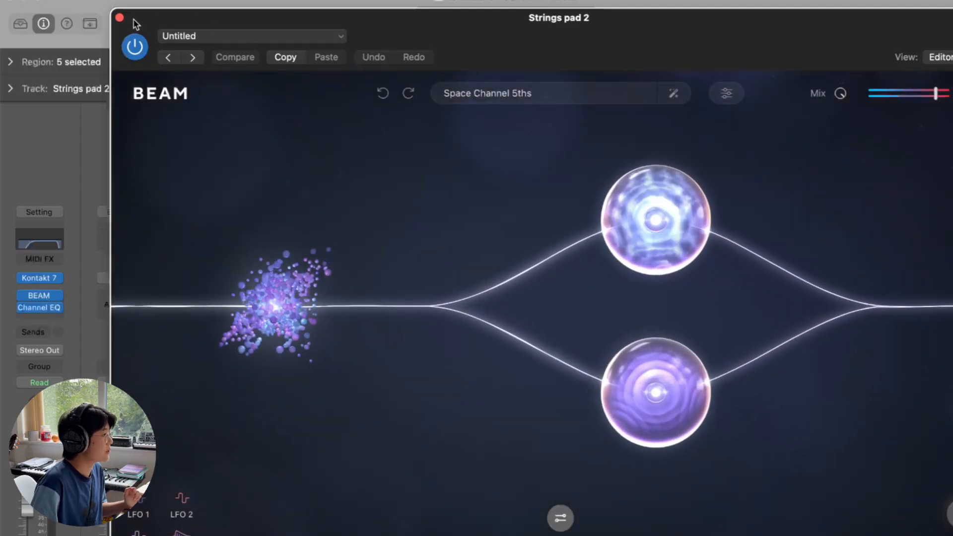
pyautogui.click(120, 18)
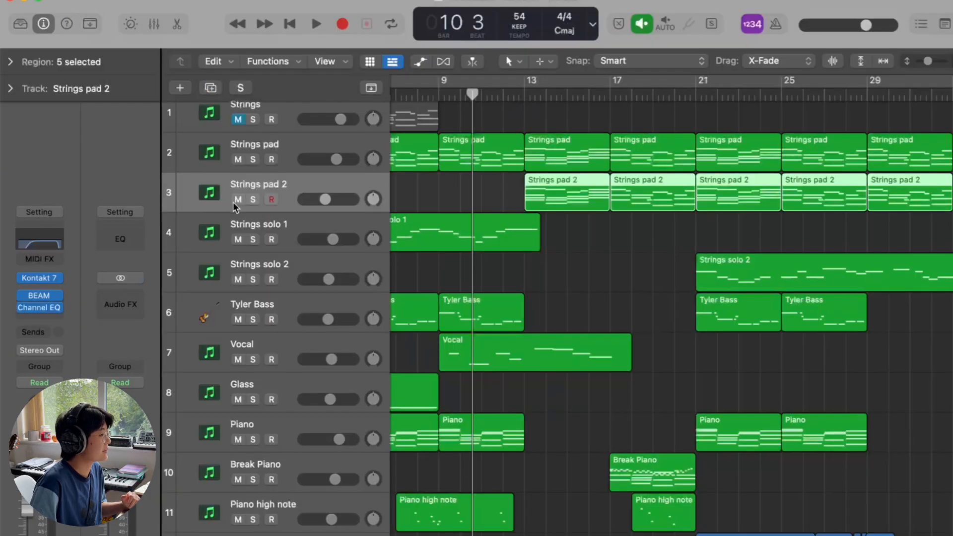
# Step: Solo the Strings pad 2 track, play it from bar 13 to bar 16 and unsolo it
pyautogui.click(252, 199)
pyautogui.click(518, 96)
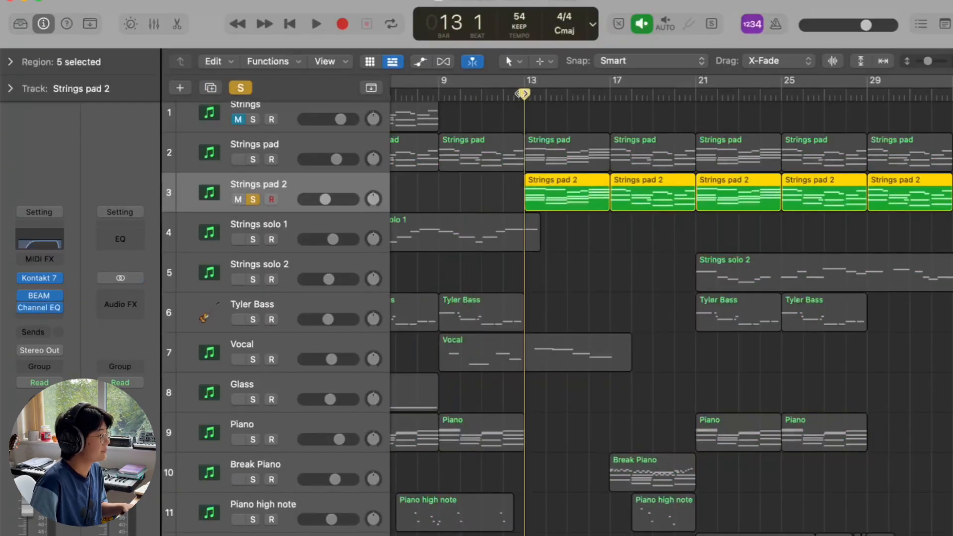
pyautogui.press('space')
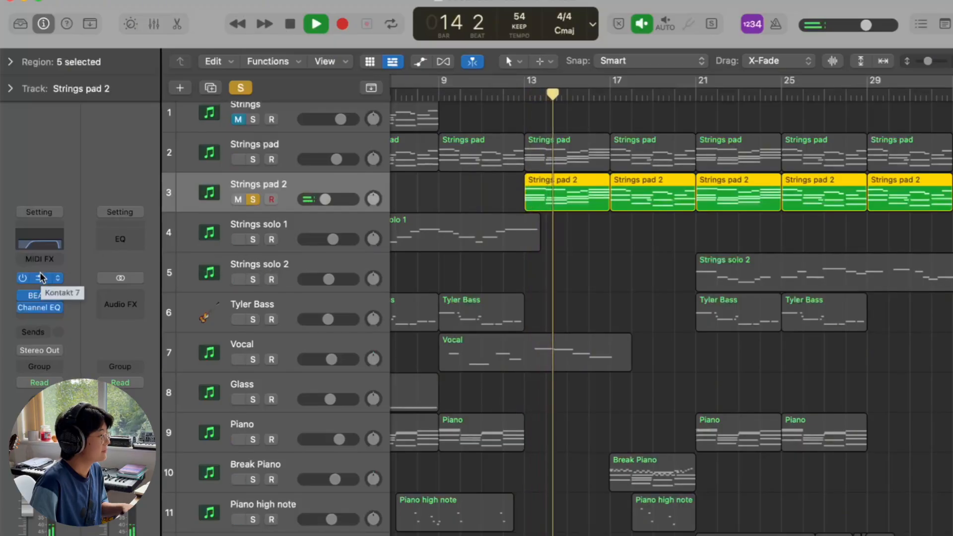
pyautogui.moveTo(23, 297)
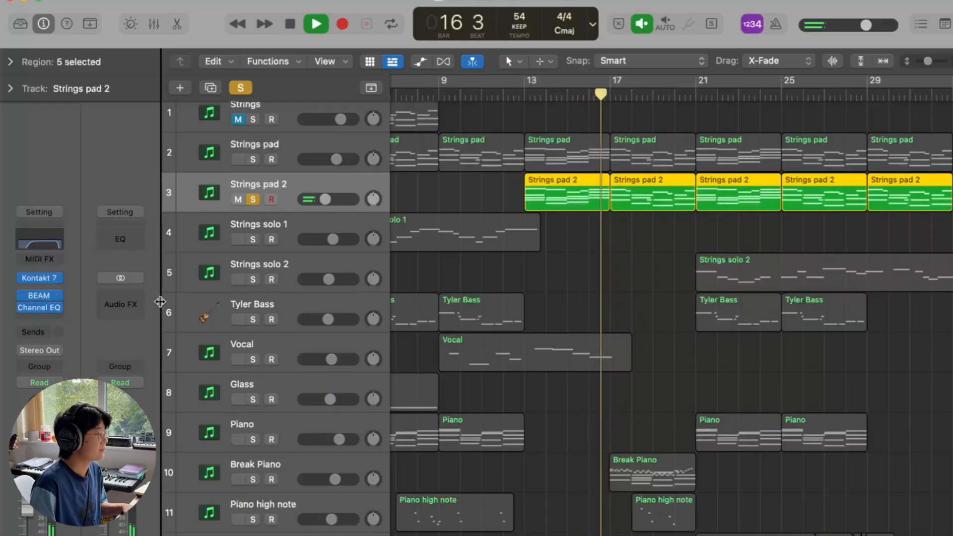
pyautogui.press('space')
pyautogui.click(241, 88)
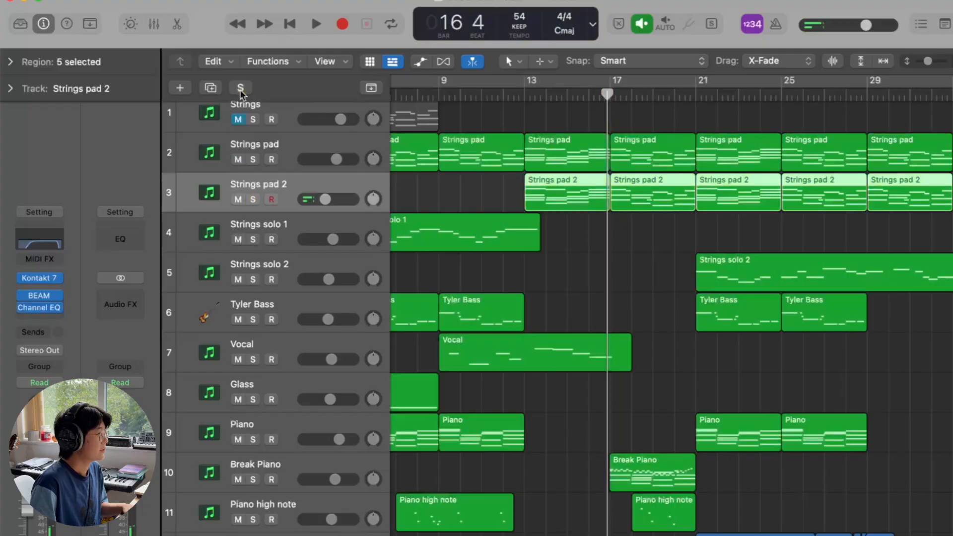
# Step: Play the full arrangement from bar 13 through the Break Piano section and stop at the end of bar 20
pyautogui.click(525, 94)
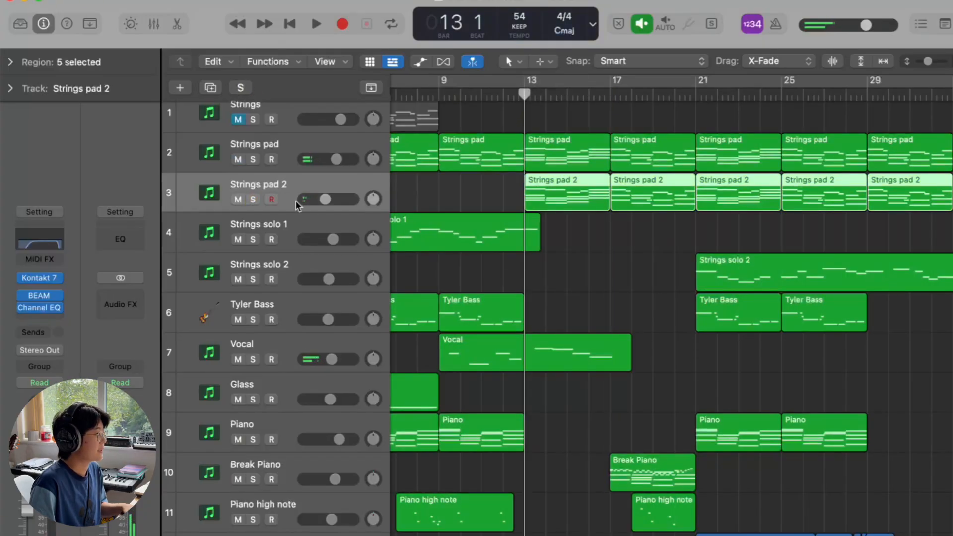
pyautogui.press('space')
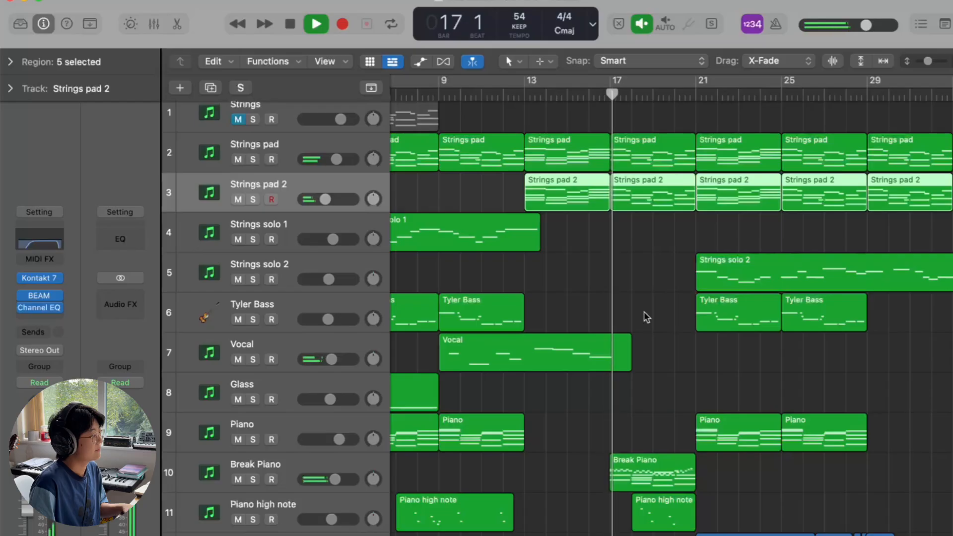
pyautogui.scroll(-1, 644, 311)
pyautogui.scroll(-5, 644, 312)
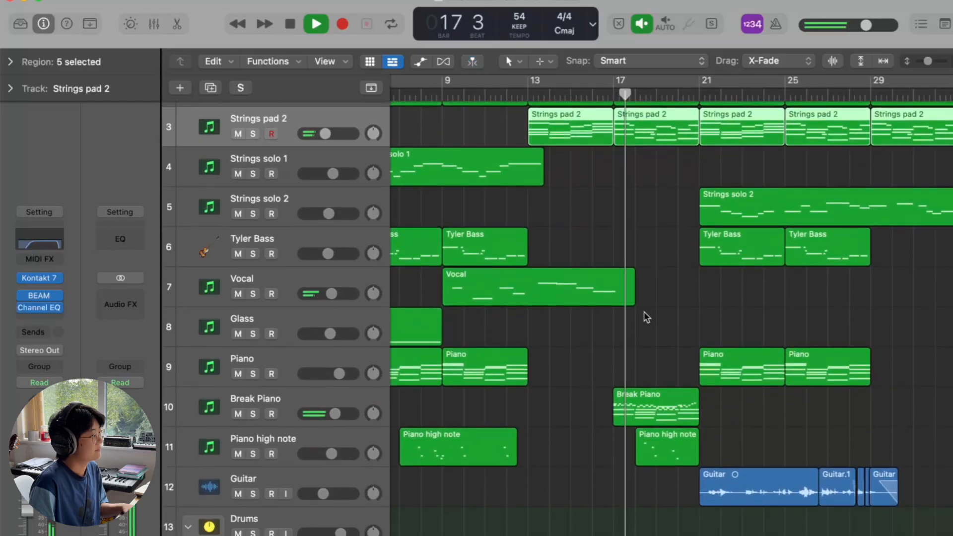
pyautogui.hscroll(3, 644, 311)
pyautogui.scroll(-2, 704, 321)
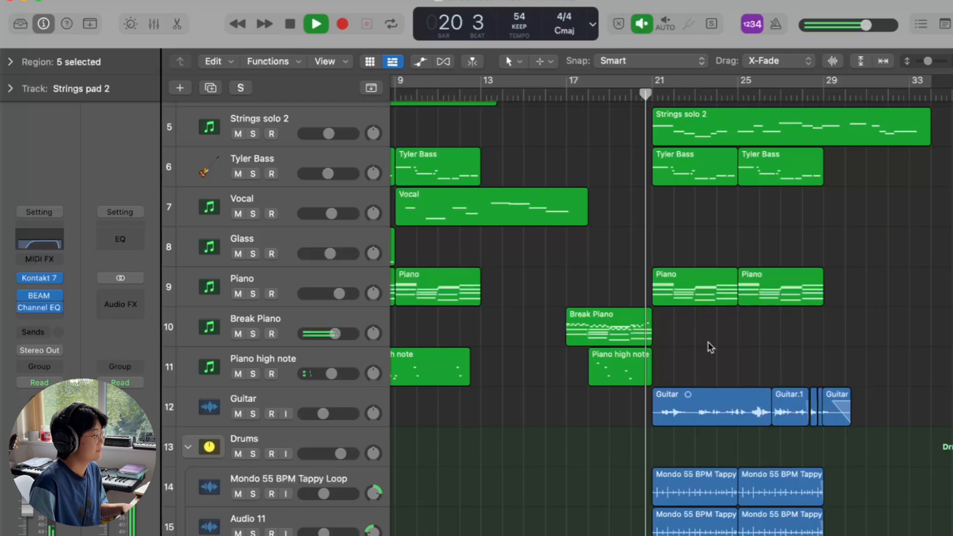
pyautogui.press('space')
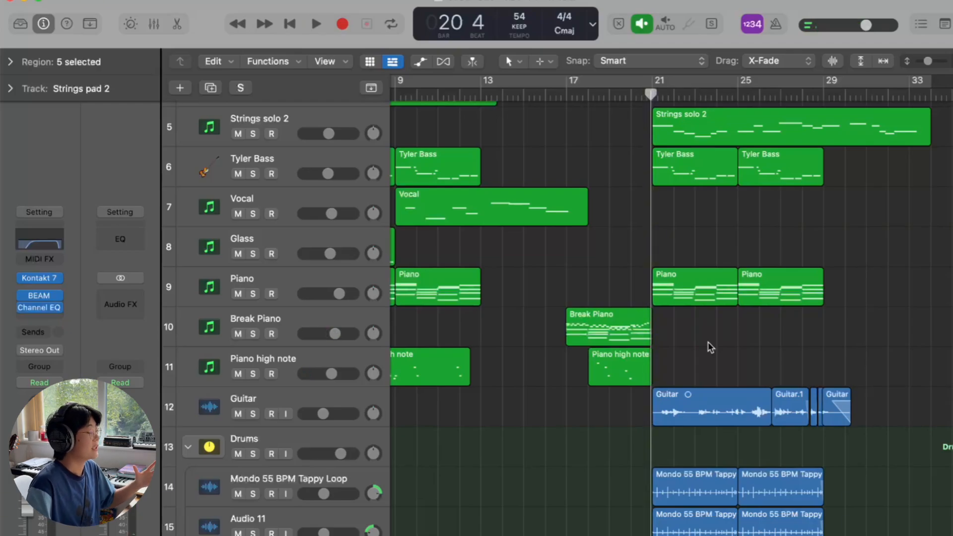
# Step: Select the Break Piano region at bar 17 and review the tracks that surround it
pyautogui.click(596, 339)
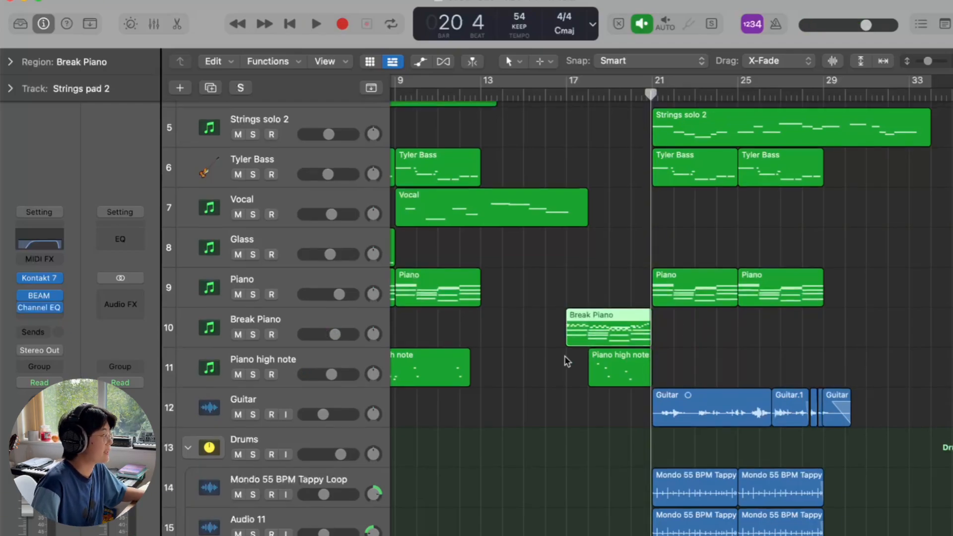
pyautogui.scroll(2, 580, 349)
pyautogui.scroll(2, 579, 347)
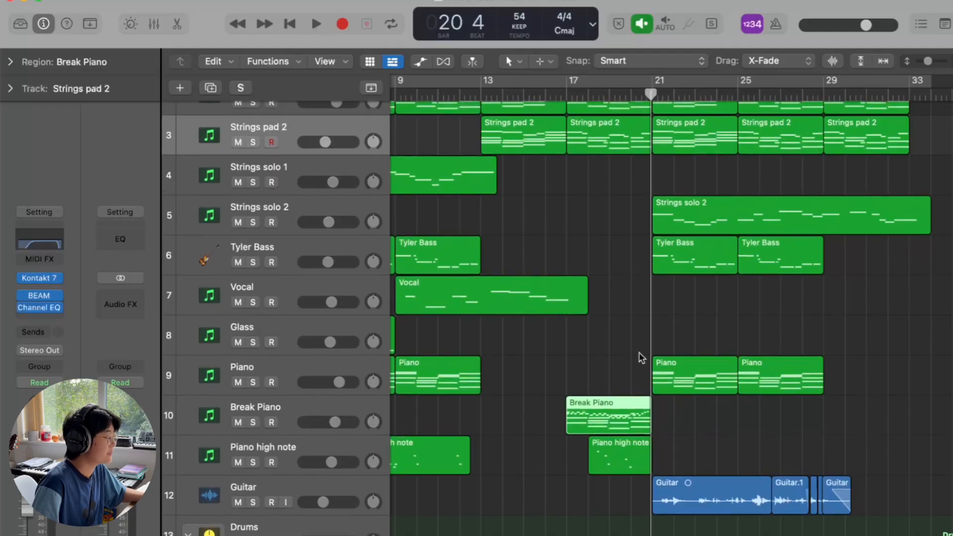
pyautogui.scroll(-1, 644, 410)
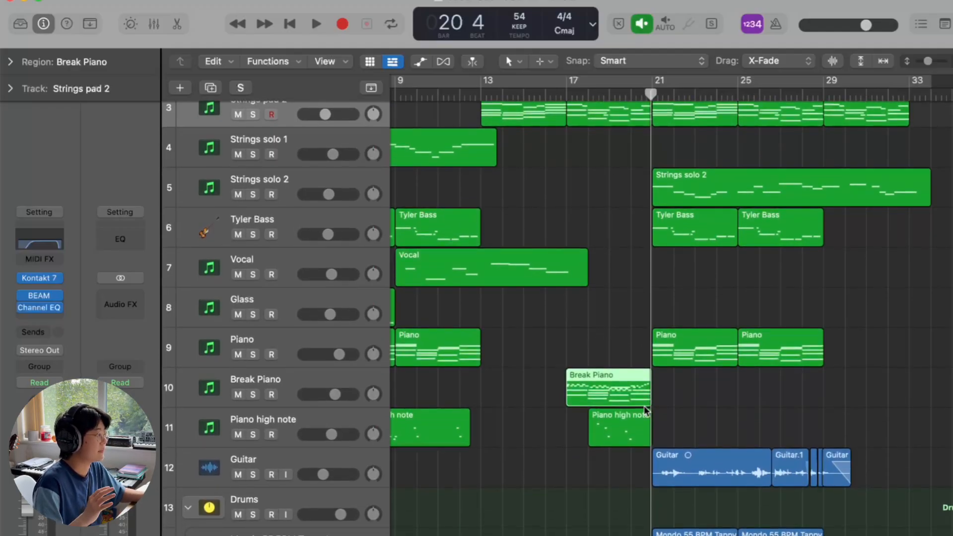
# Step: Look over the arrangement from the Strings tracks down to the drum tracks and clear the Break Piano region selection
pyautogui.scroll(4, 521, 223)
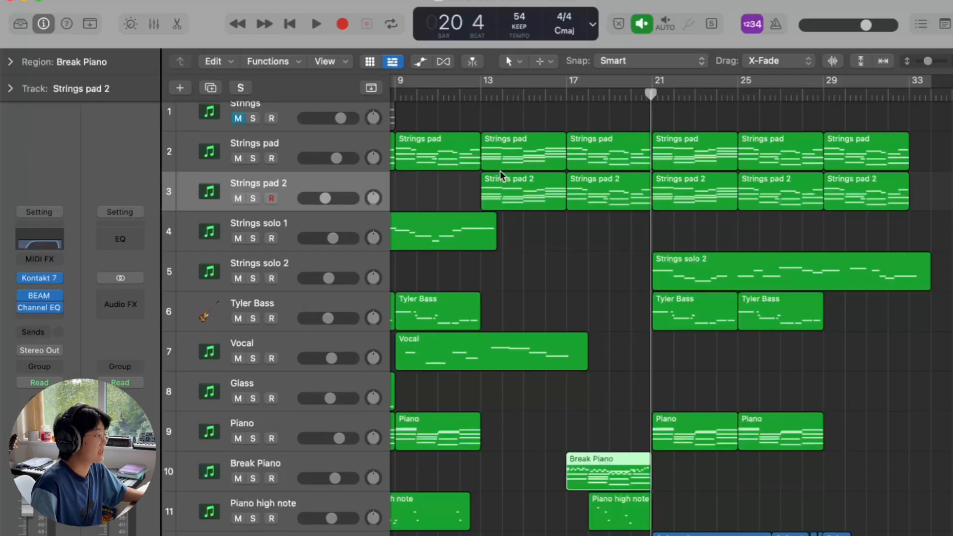
pyautogui.scroll(-4, 572, 323)
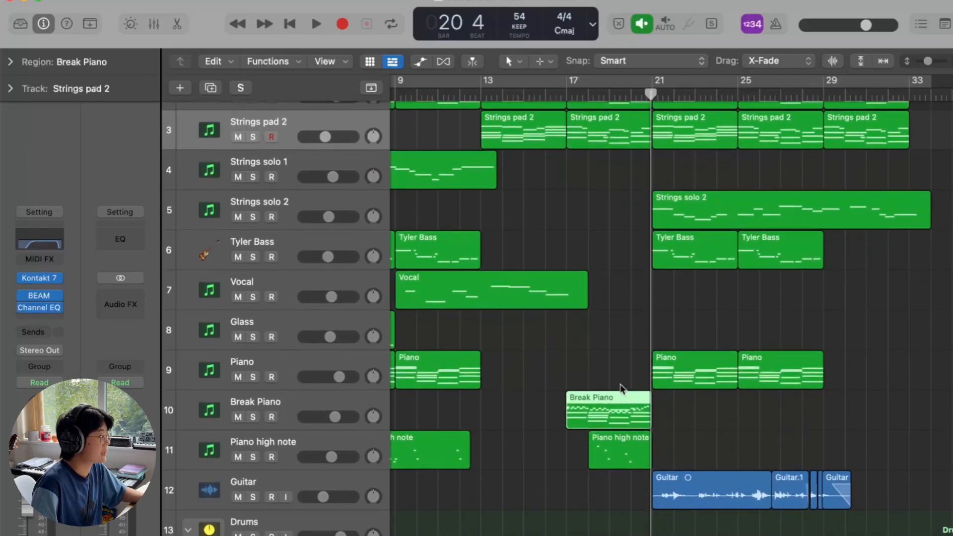
pyautogui.scroll(-3, 586, 379)
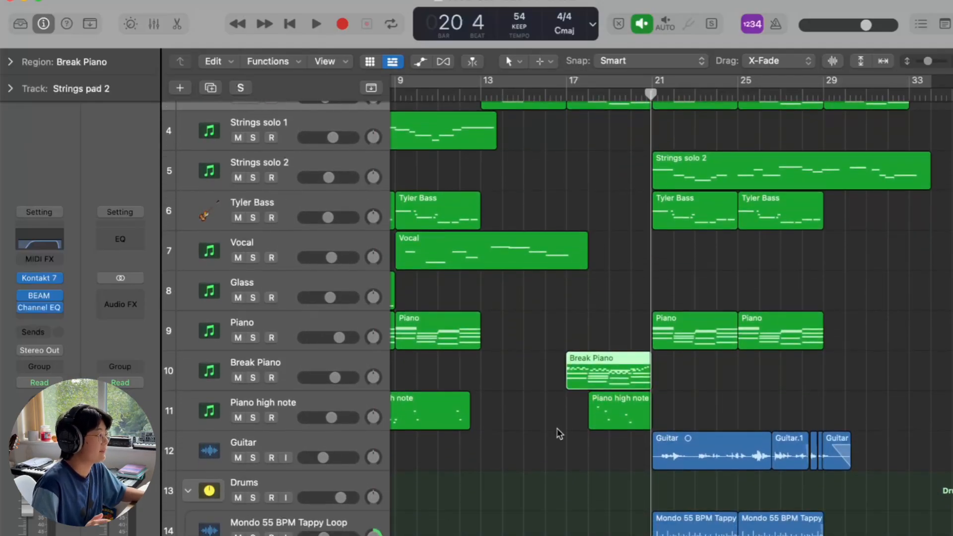
pyautogui.scroll(-10, 559, 433)
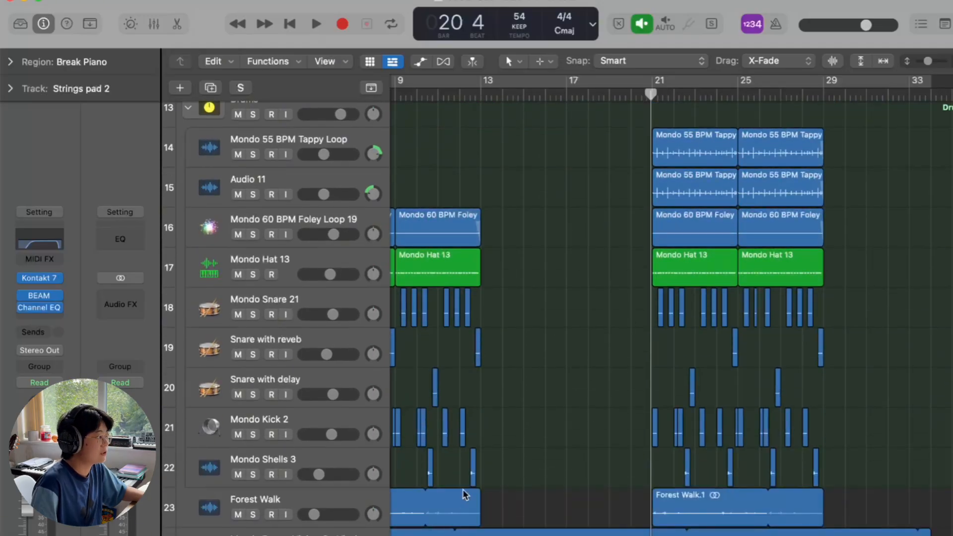
pyautogui.scroll(8, 561, 455)
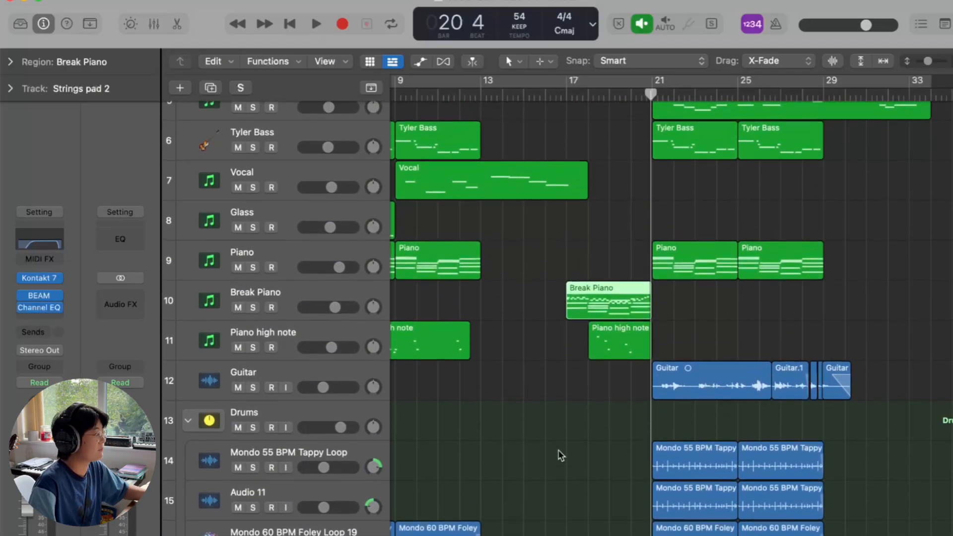
pyautogui.scroll(5, 559, 454)
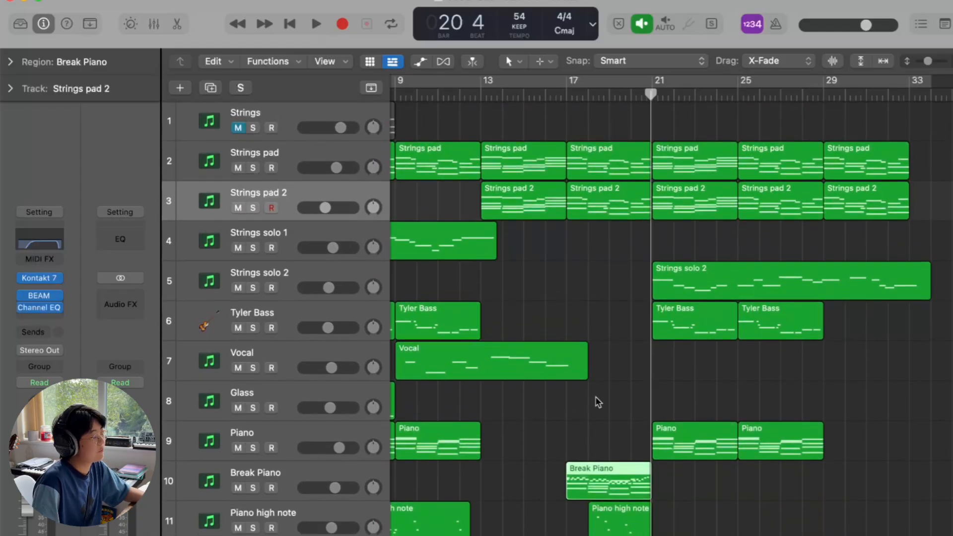
pyautogui.click(629, 384)
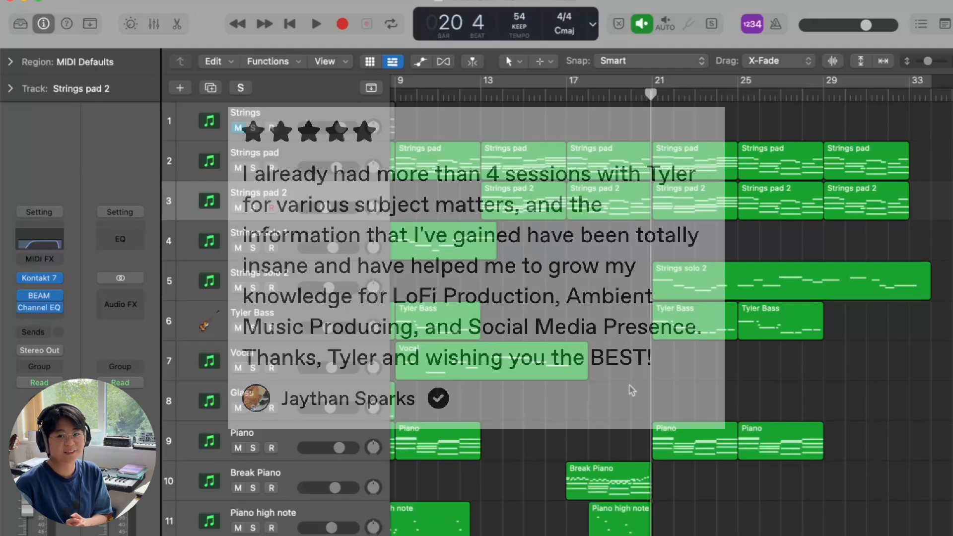
pyautogui.scroll(-1, 542, 272)
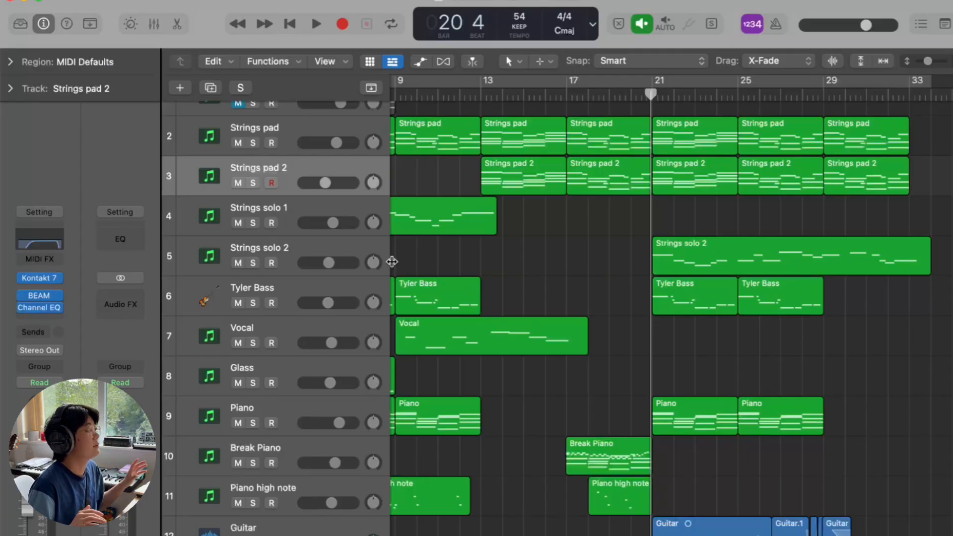
# Step: View the Joylin Strings instrument in Kontakt on the Strings solo 2 track and close its window
pyautogui.click(287, 246)
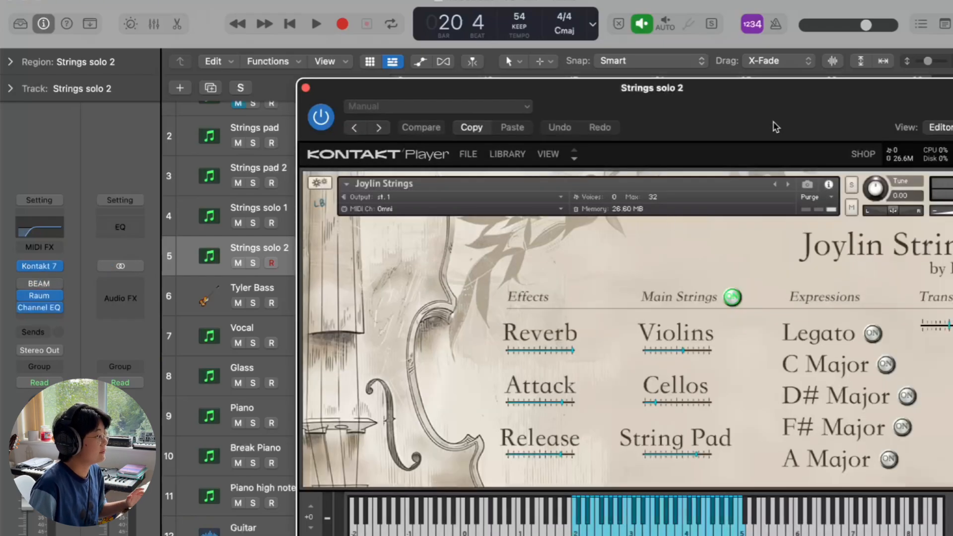
pyautogui.moveTo(773, 123); pyautogui.dragTo(664, 102)
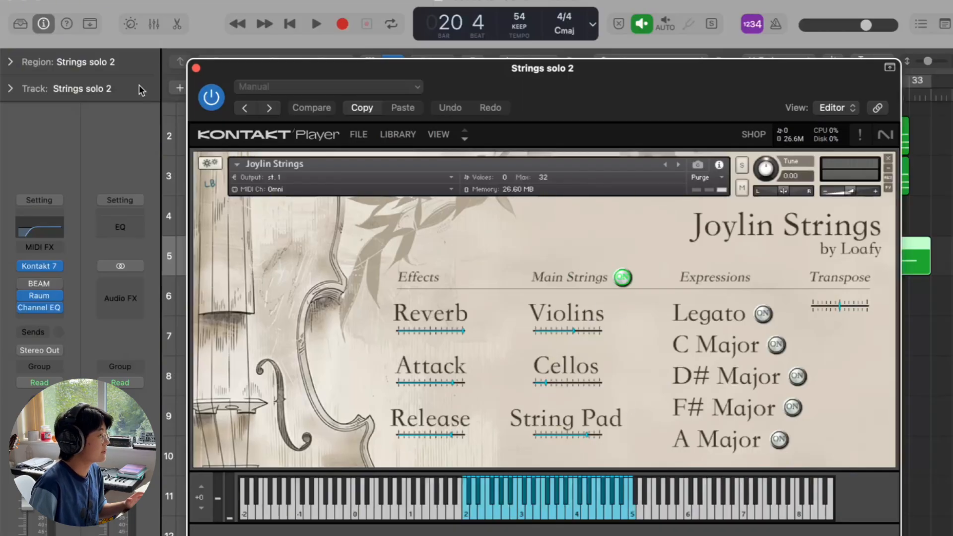
pyautogui.click(196, 68)
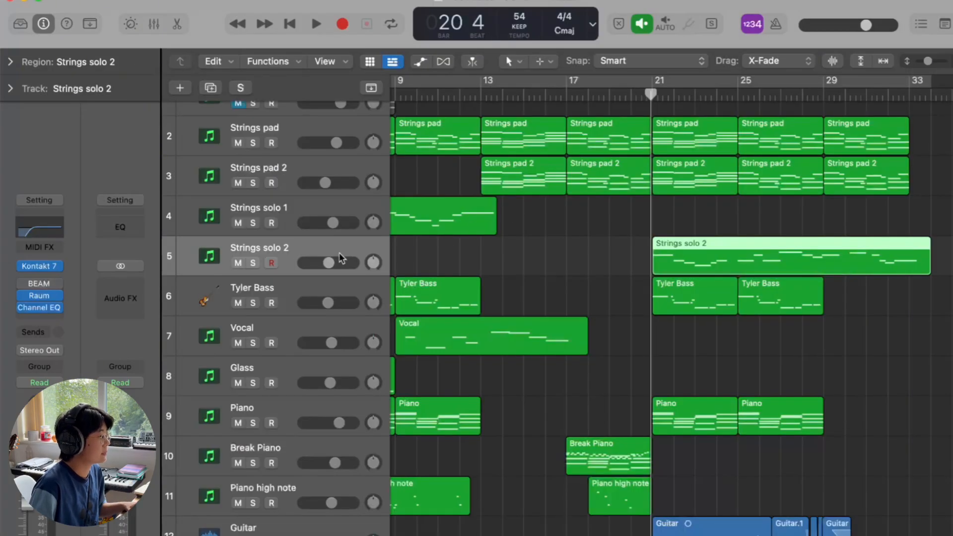
# Step: Solo the Strings solo 2 track, play from bar 21, unsolo it during playback and stop in bar 26
pyautogui.click(252, 263)
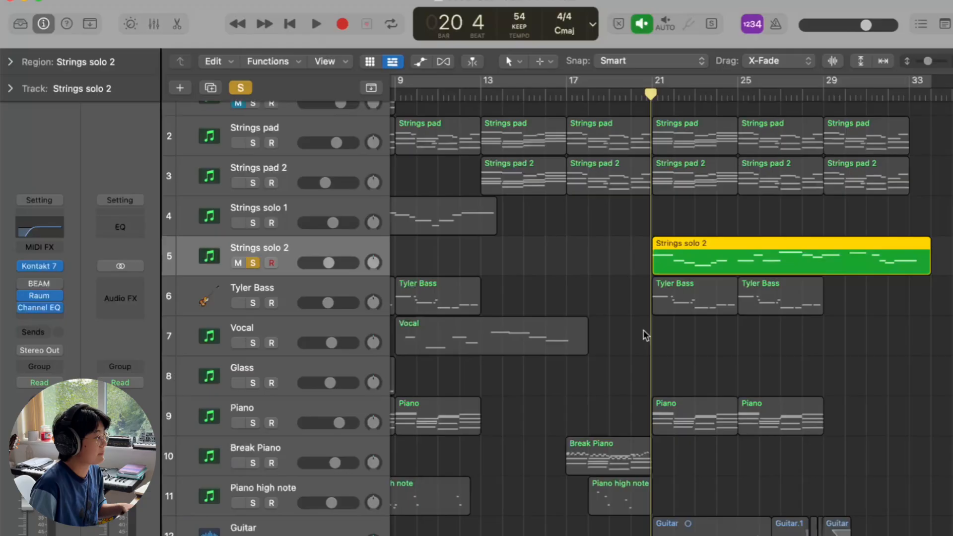
pyautogui.press('space')
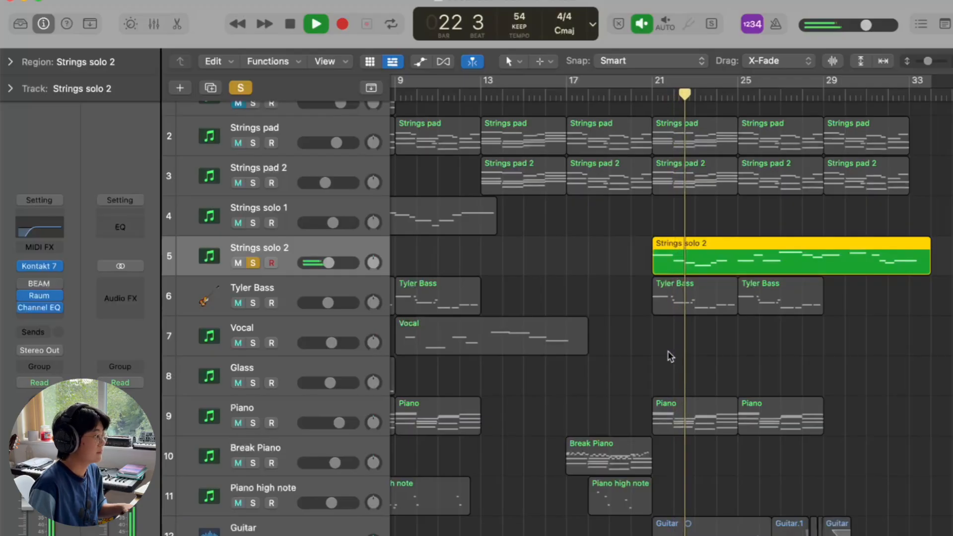
pyautogui.click(241, 88)
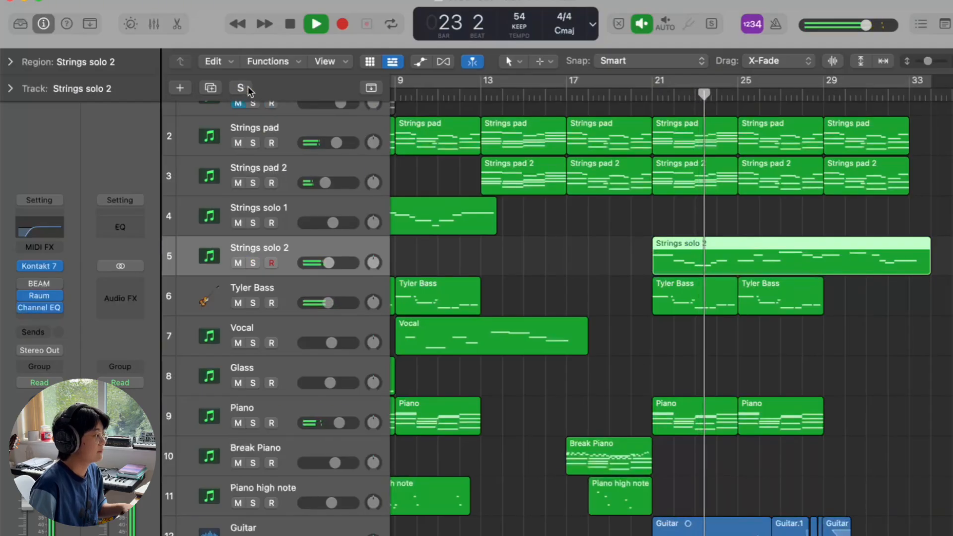
pyautogui.scroll(-1, 632, 359)
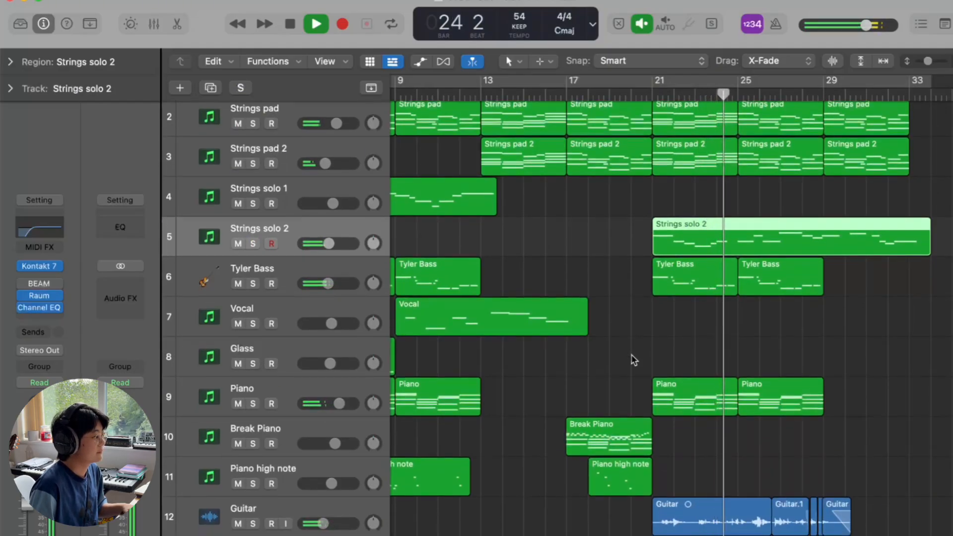
pyautogui.hscroll(1, 634, 360)
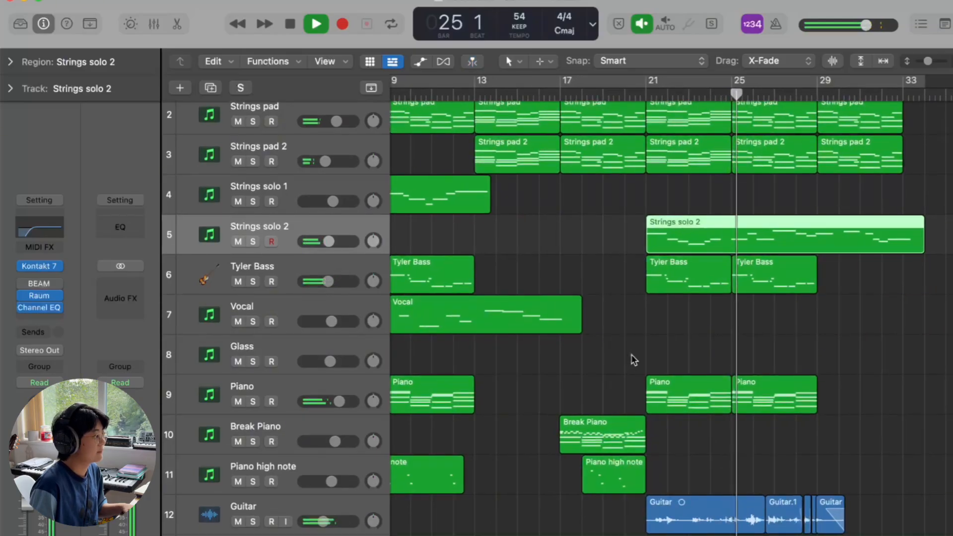
pyautogui.hscroll(1, 633, 359)
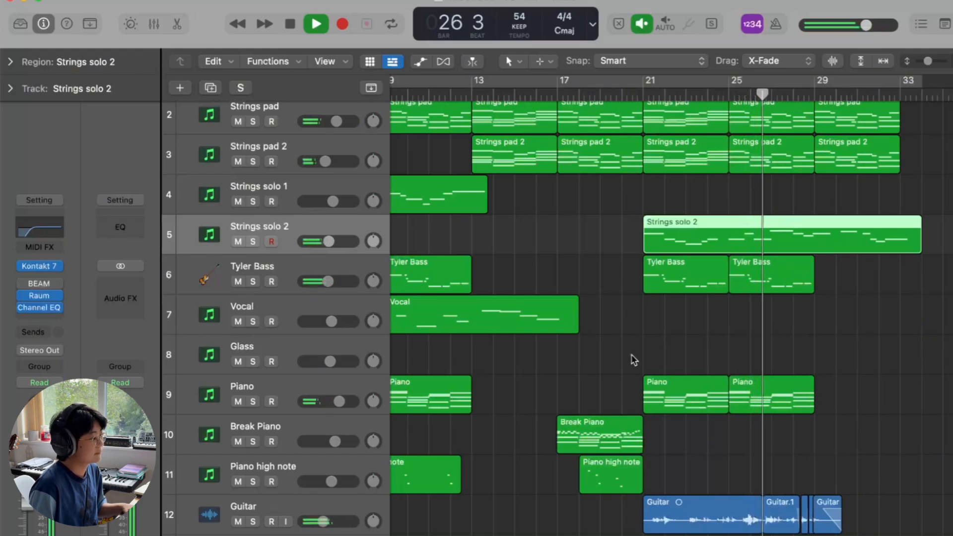
pyautogui.press('space')
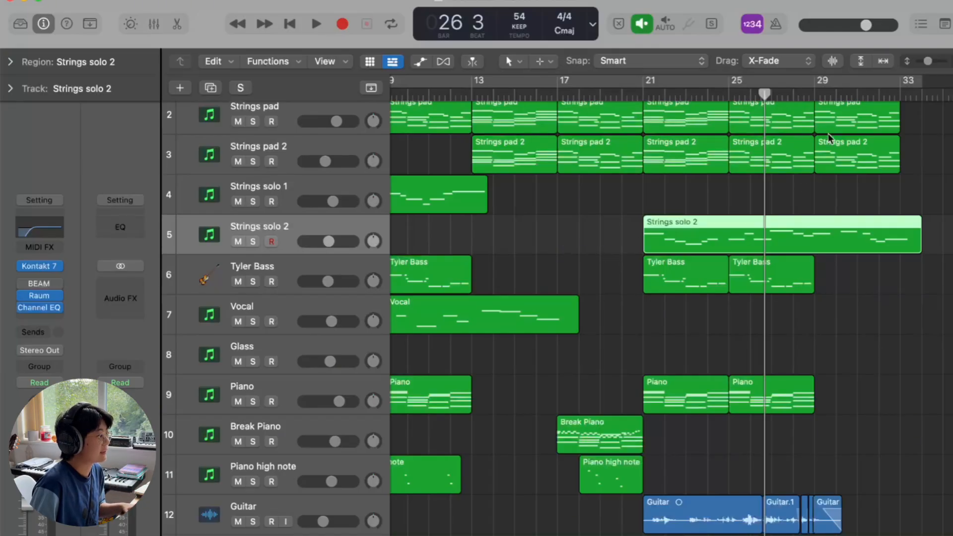
# Step: Play the full arrangement from bar 29 through the ending and stop at the end of bar 33
pyautogui.click(818, 96)
pyautogui.press(',')
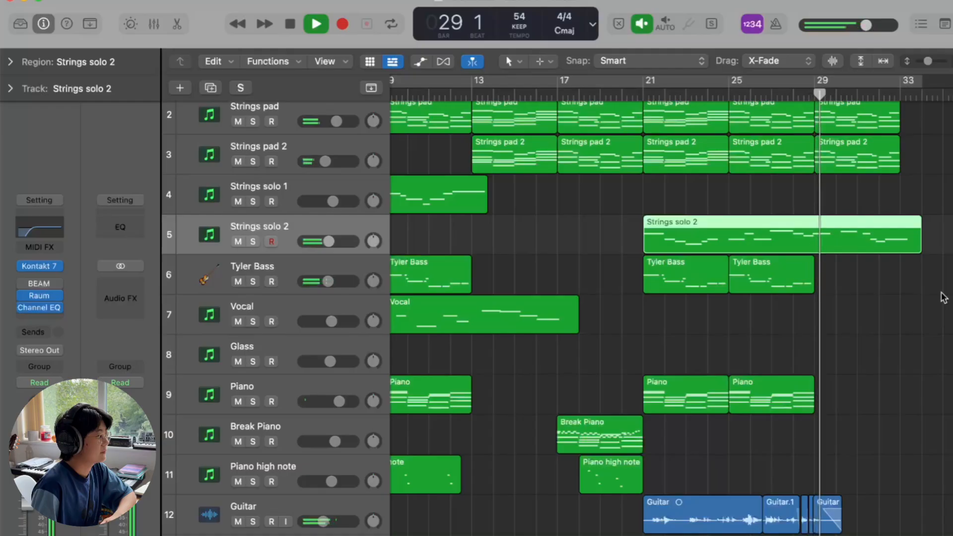
pyautogui.scroll(2, 943, 297)
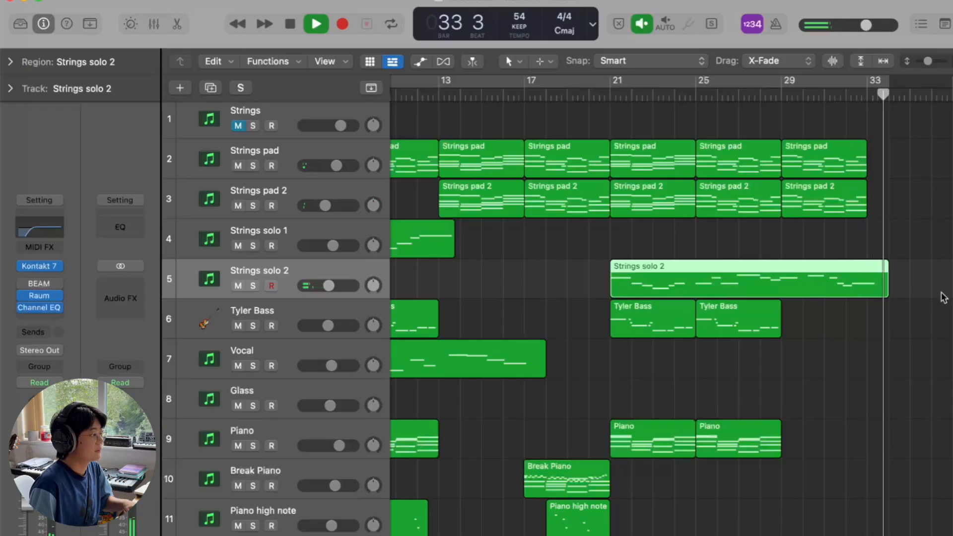
pyautogui.press('space')
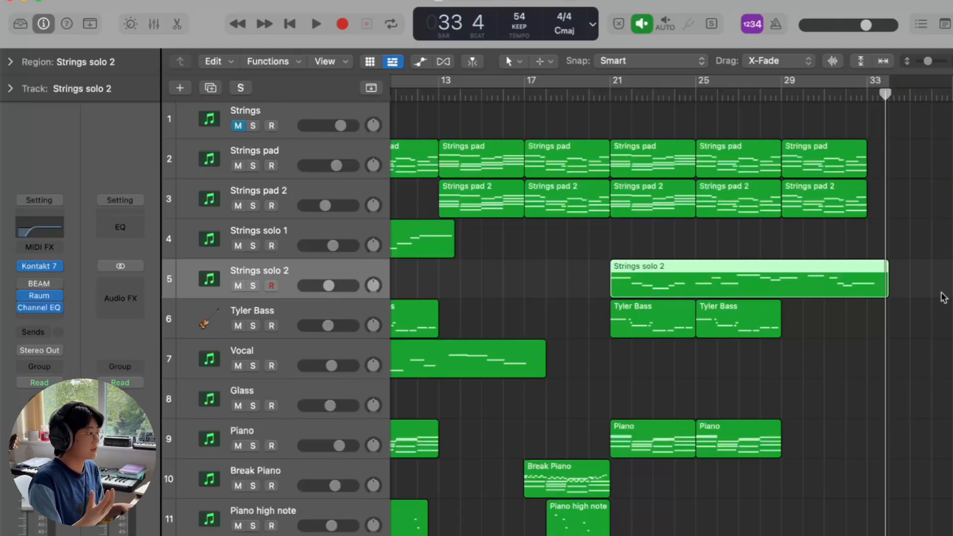
# Step: Select the Tyler Bass track, examine the notes of its bar 5 region in the Piano Roll and close the editor
pyautogui.hscroll(-5, 856, 330)
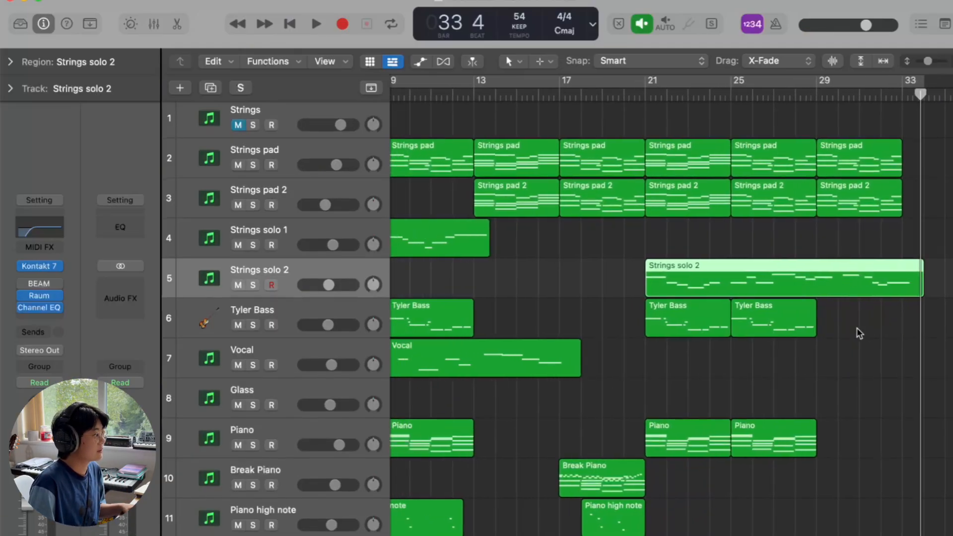
pyautogui.hscroll(-5, 856, 327)
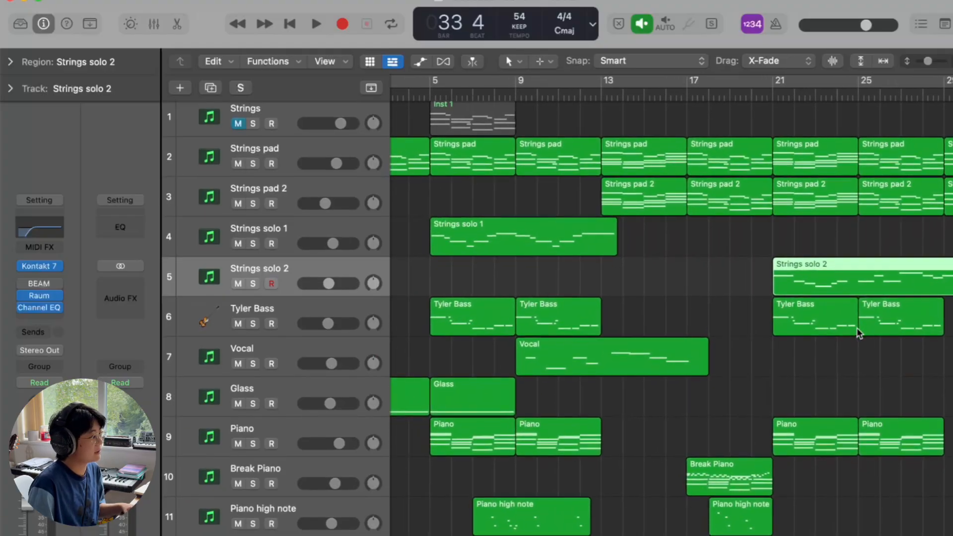
pyautogui.scroll(-1, 330, 296)
pyautogui.click(329, 297)
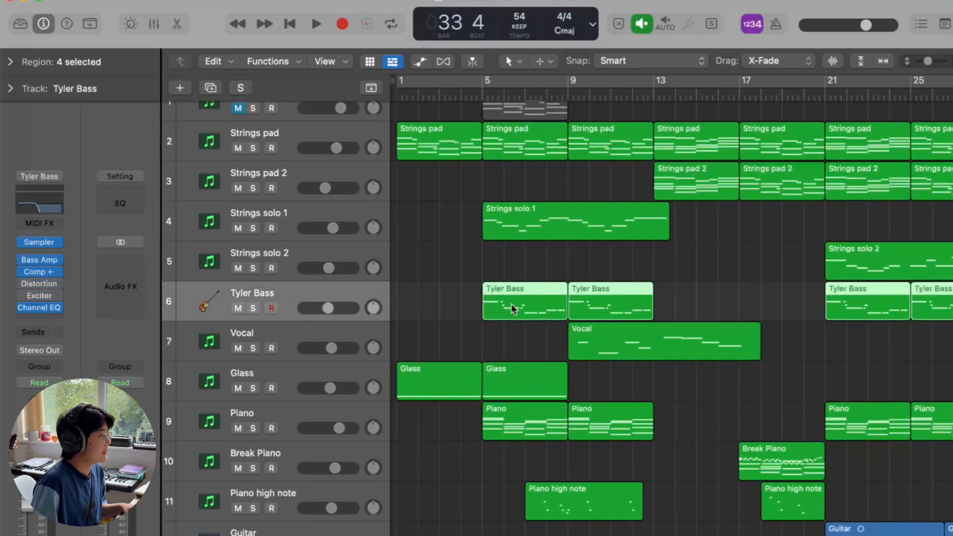
pyautogui.doubleClick(511, 303)
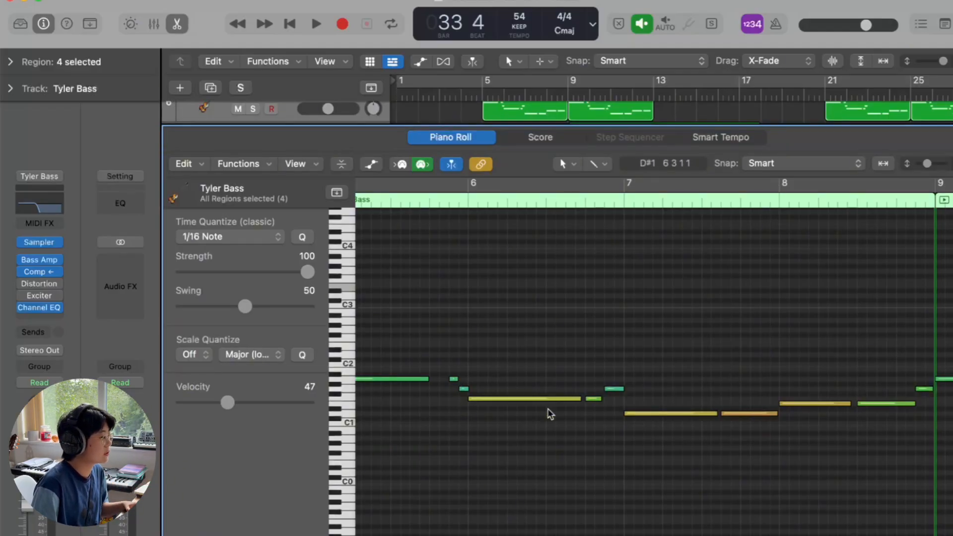
pyautogui.hscroll(1, 550, 414)
pyautogui.scroll(-2, 550, 414)
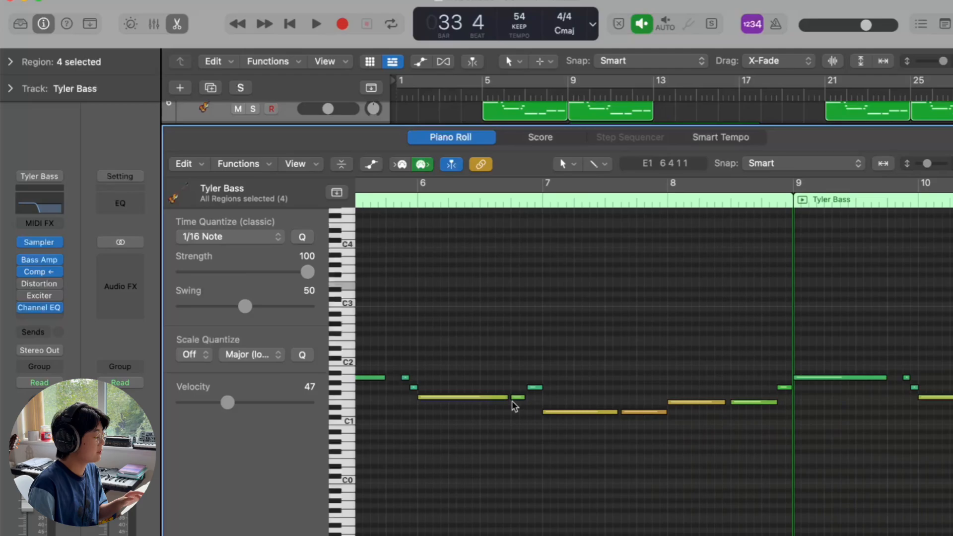
pyautogui.press('e')
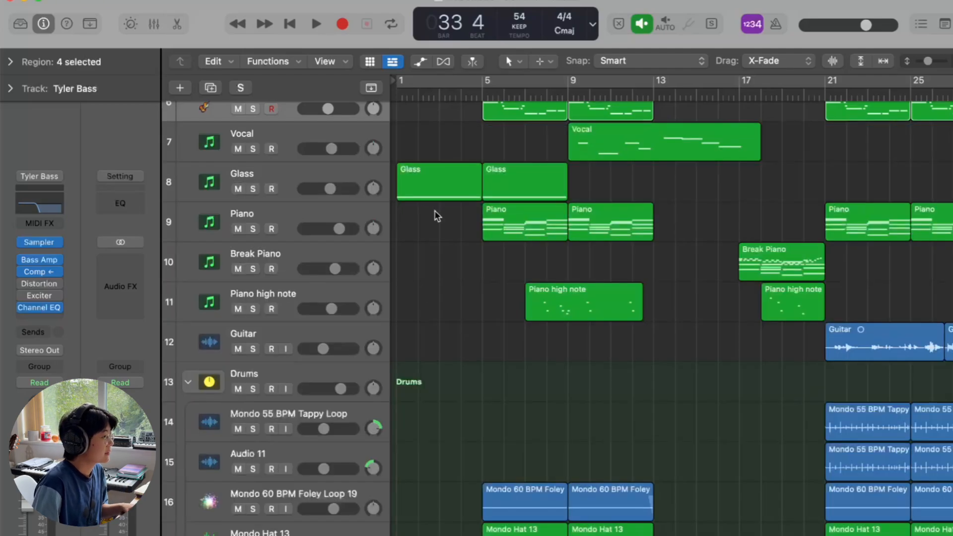
# Step: Solo the Tyler Bass track, play it from bar 5 with the timeline enlarged and stop in bar 7
pyautogui.click(397, 235)
pyautogui.scroll(5, 396, 234)
pyautogui.click(254, 243)
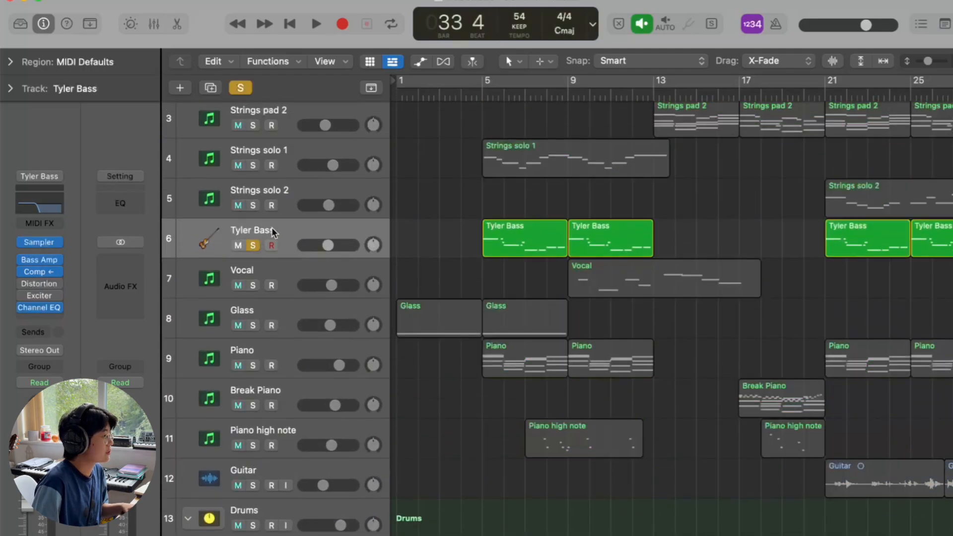
pyautogui.click(272, 231)
pyautogui.click(483, 95)
pyautogui.press('space')
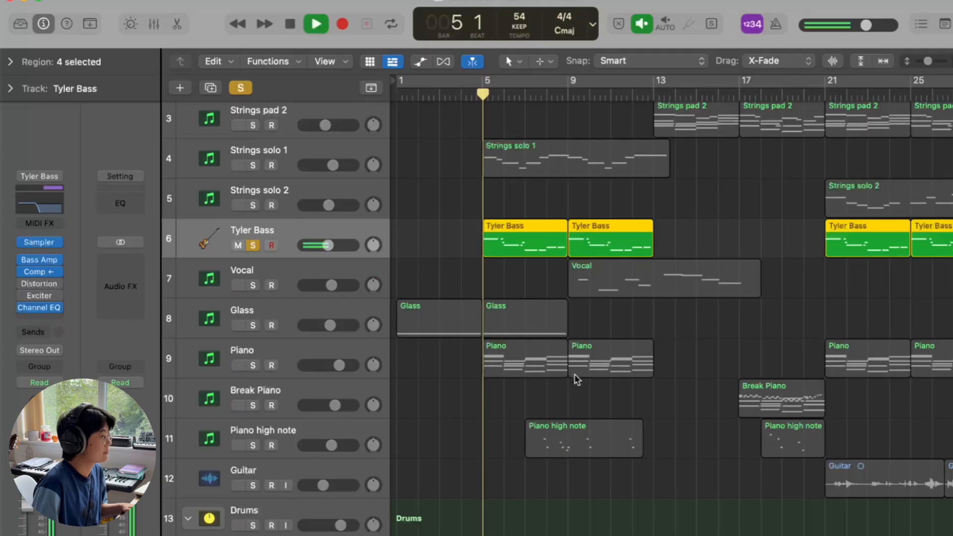
pyautogui.press('super+Right')
pyautogui.press('super+Right')
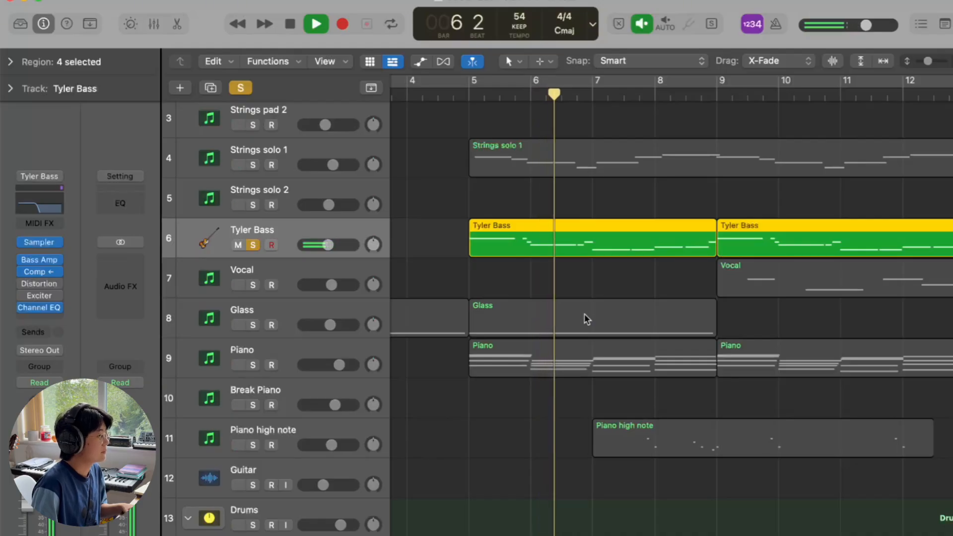
pyautogui.hscroll(1, 584, 314)
pyautogui.scroll(-1, 584, 313)
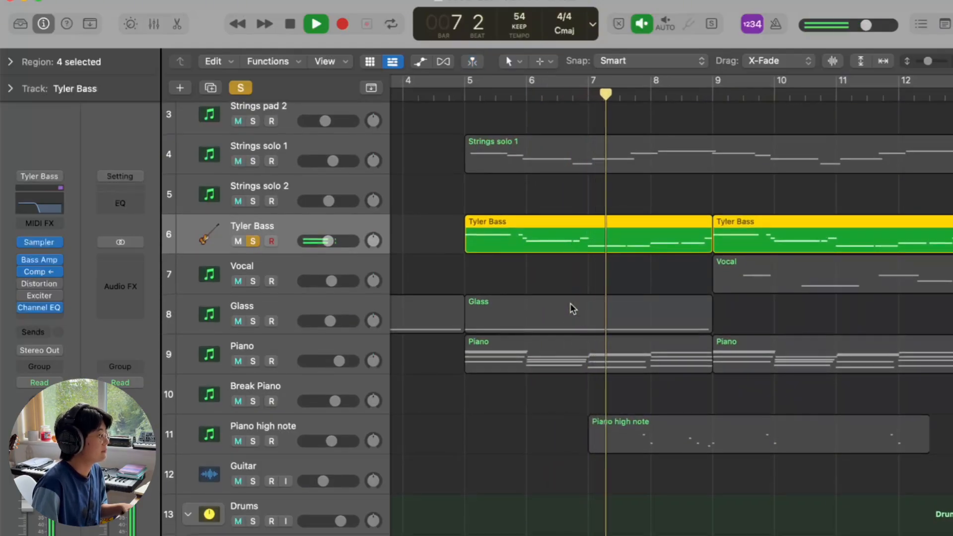
pyautogui.press('space')
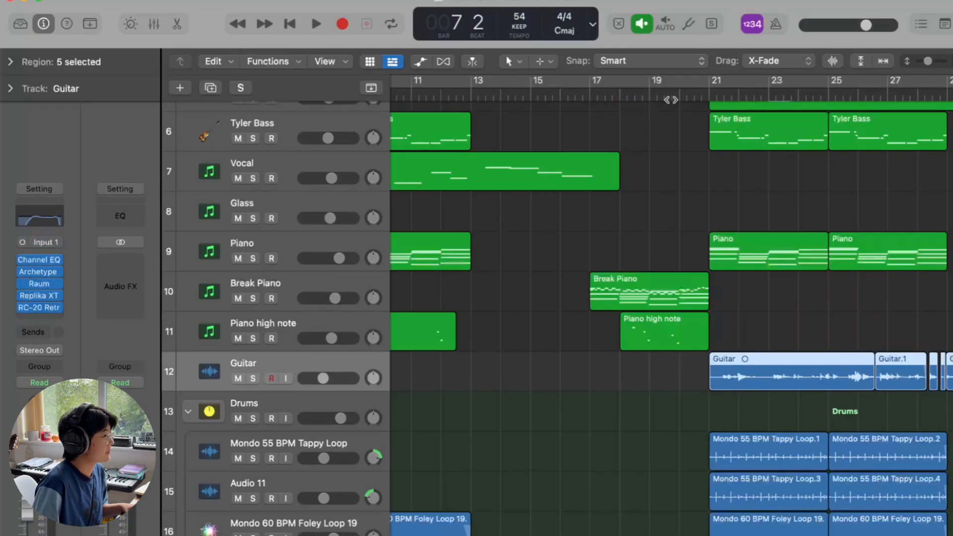
# Step: Close the Guitar track's amp plug-in and play the track soloed from bar 21 to bar 24, clearing the solo after stopping
pyautogui.click(705, 98)
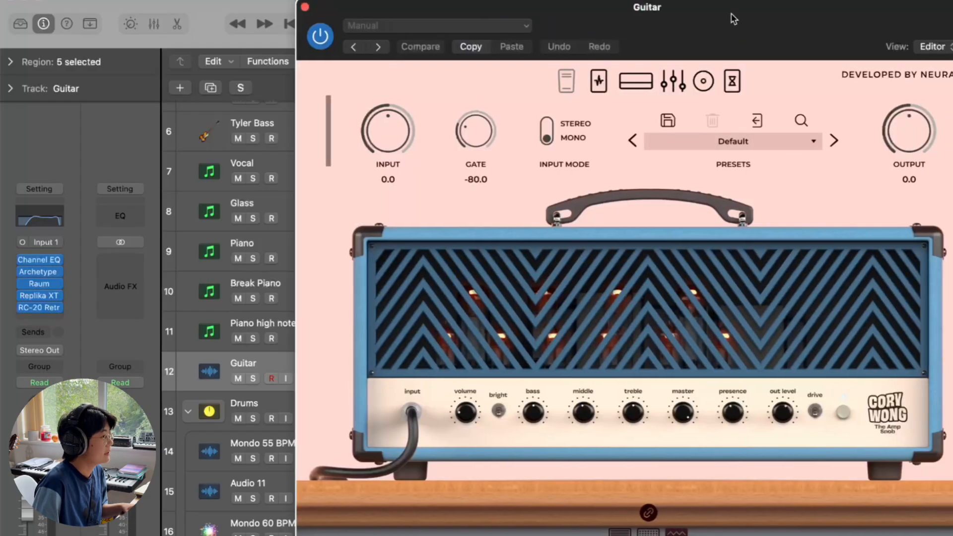
pyautogui.press('super+w')
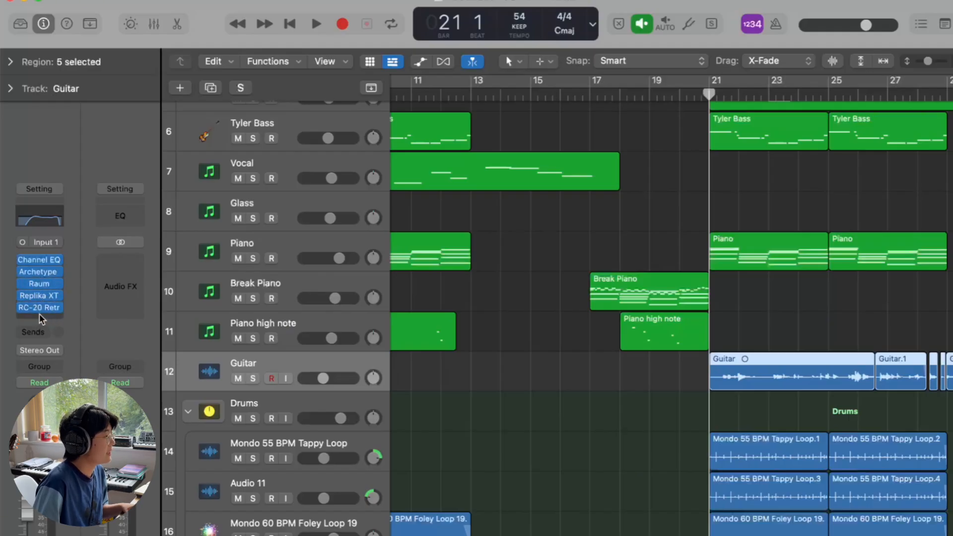
pyautogui.click(257, 381)
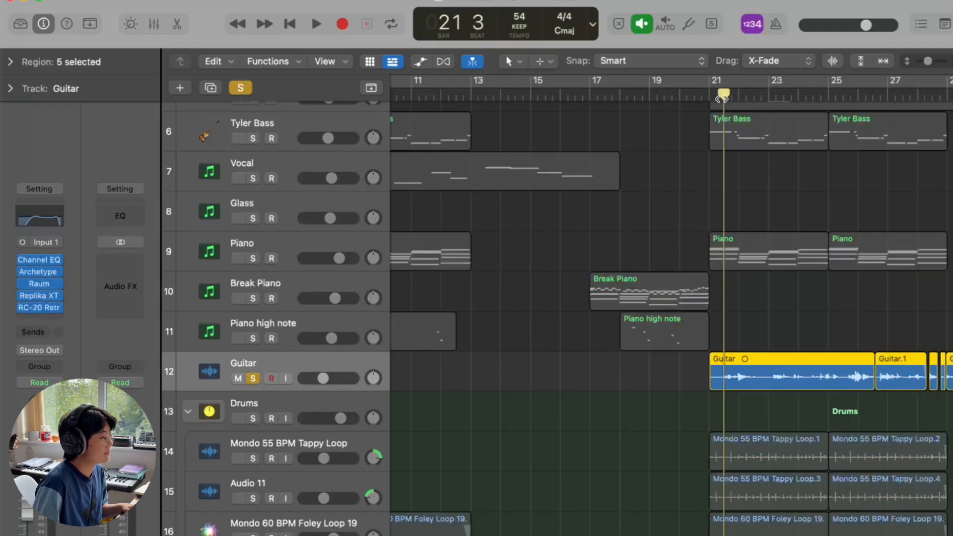
pyautogui.press('space')
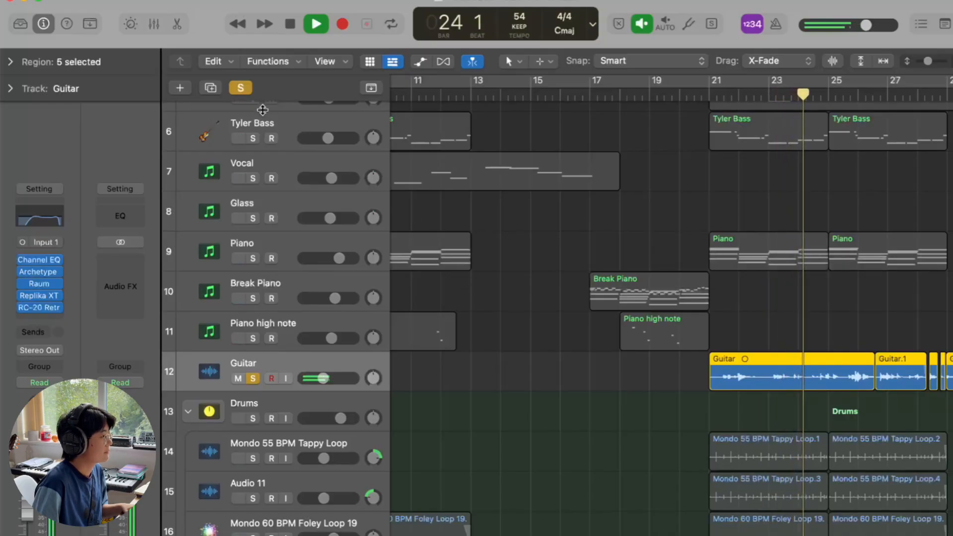
pyautogui.press('space')
pyautogui.click(240, 88)
# Step: Solo the Drums track stack, play it from bar 21 with the timeline enlarged and stop in bar 23
pyautogui.scroll(-1, 603, 502)
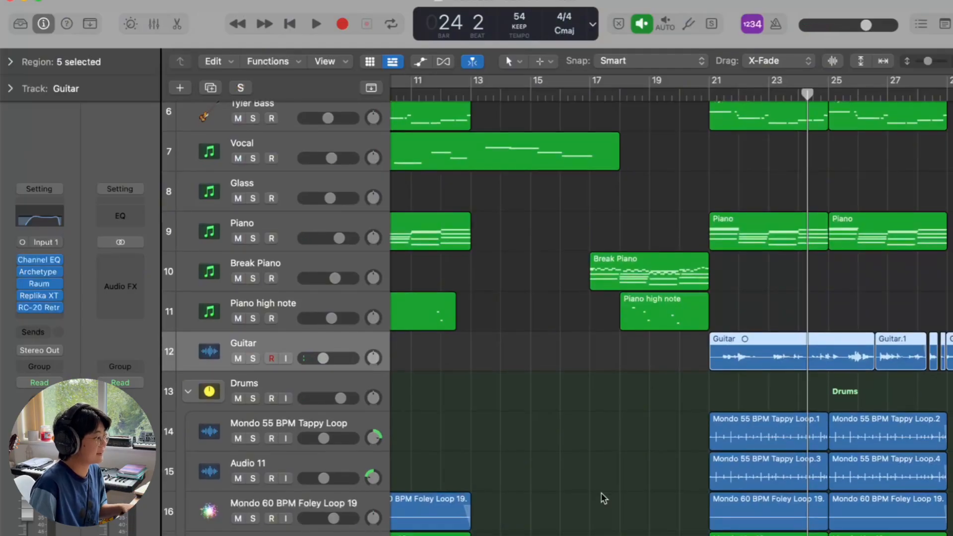
pyautogui.scroll(-3, 585, 486)
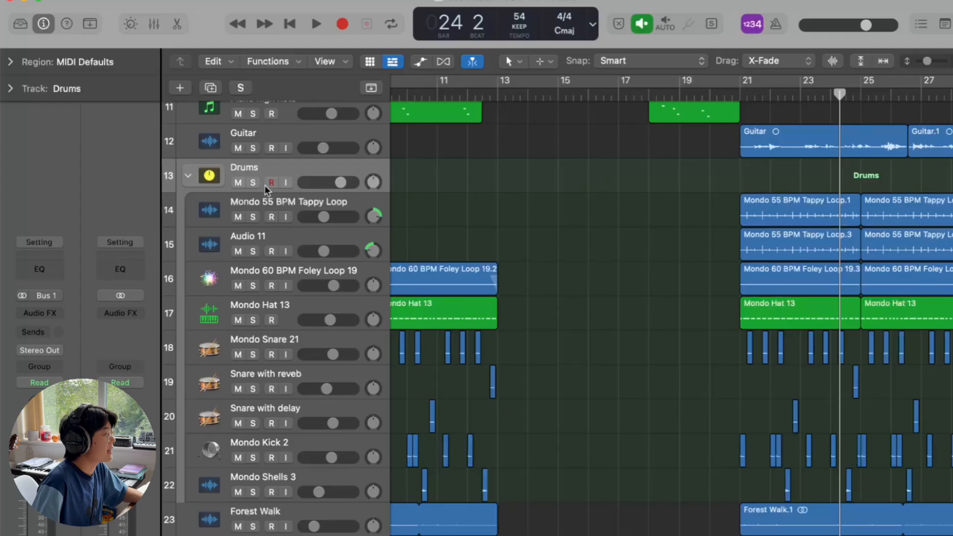
pyautogui.click(253, 182)
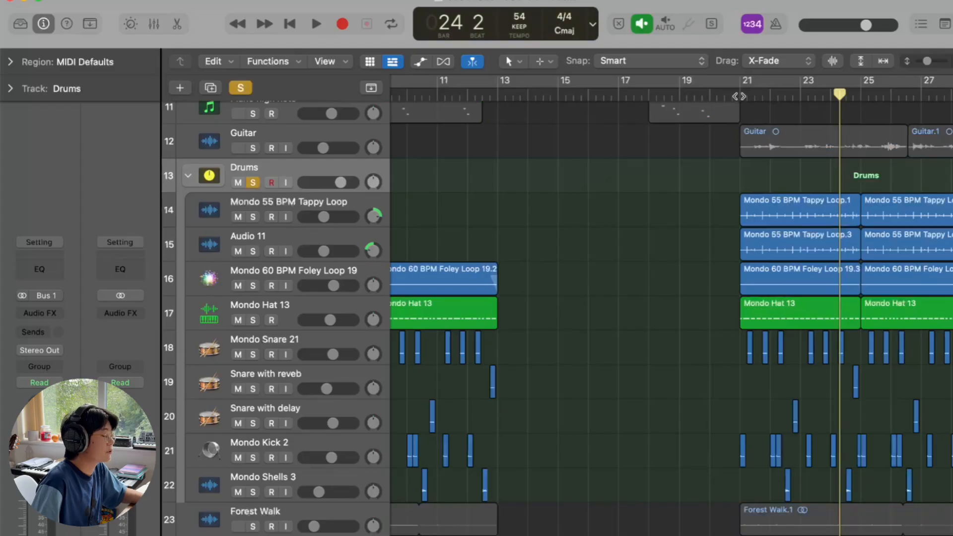
pyautogui.press('space')
pyautogui.press('super+Right')
pyautogui.press('super+Right')
pyautogui.press('super+Right')
pyautogui.press('super+Right')
pyautogui.hscroll(5, 677, 422)
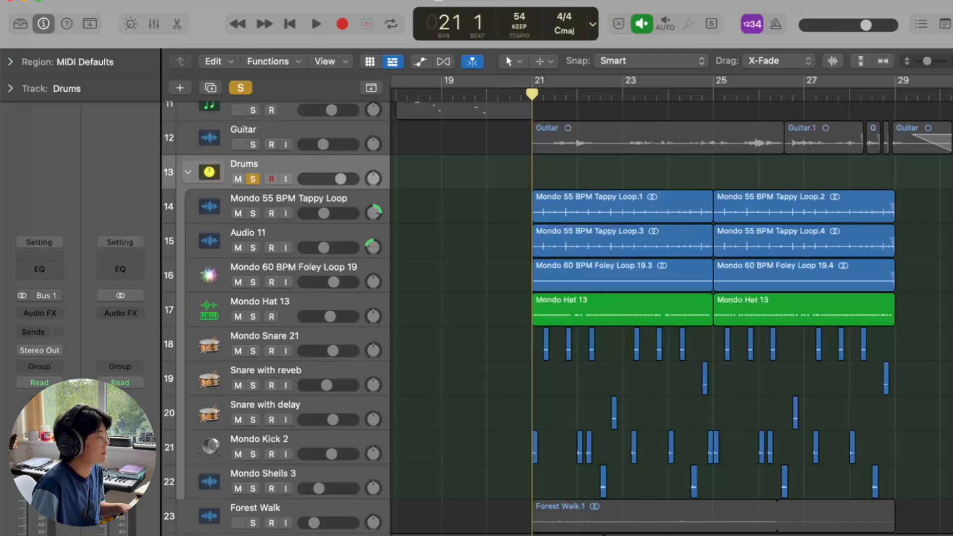
pyautogui.press('space')
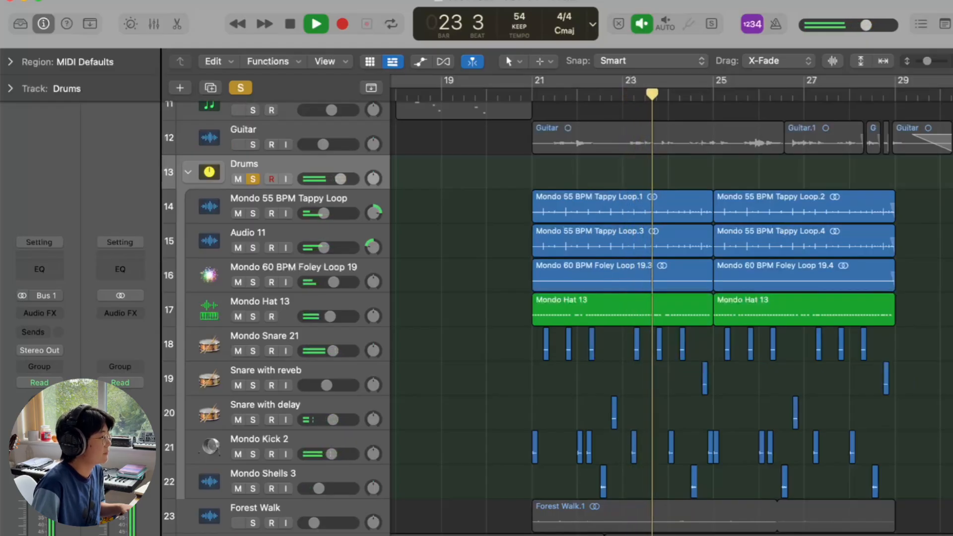
pyautogui.press('space')
# Step: Compare the drum regions before bar 13 with those from bar 21, including the Mondo 55 BPM Tappy Loop regions
pyautogui.hscroll(-10, 596, 400)
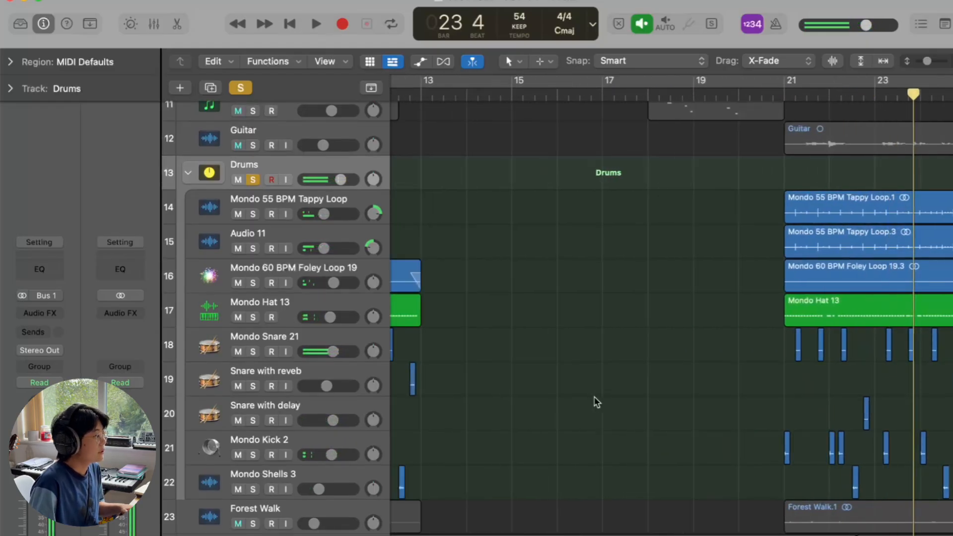
pyautogui.hscroll(-10, 596, 402)
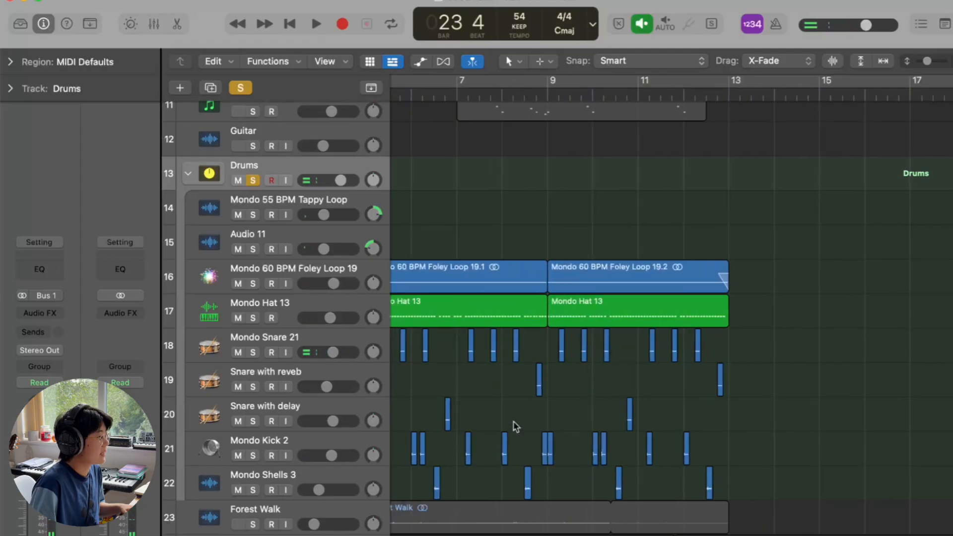
pyautogui.hscroll(-2, 513, 420)
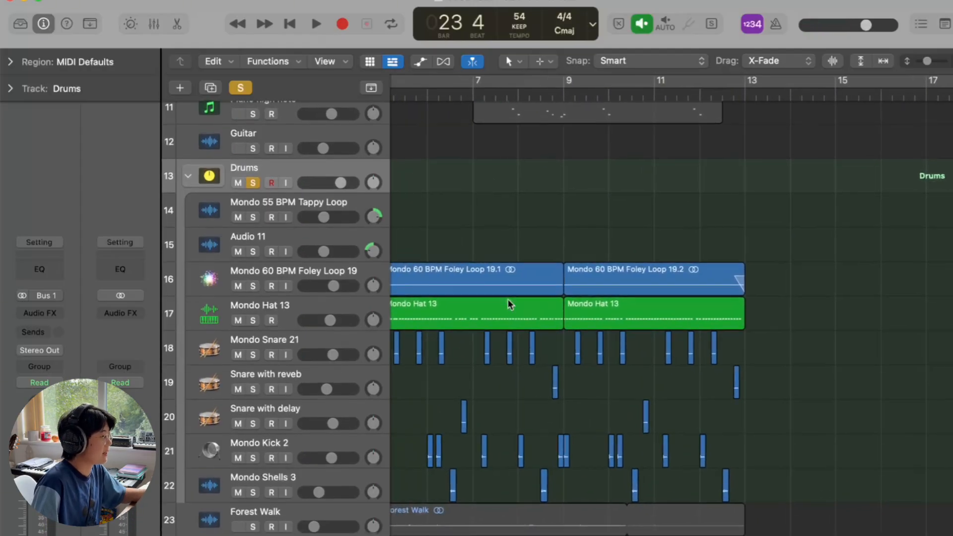
pyautogui.hscroll(-1, 507, 299)
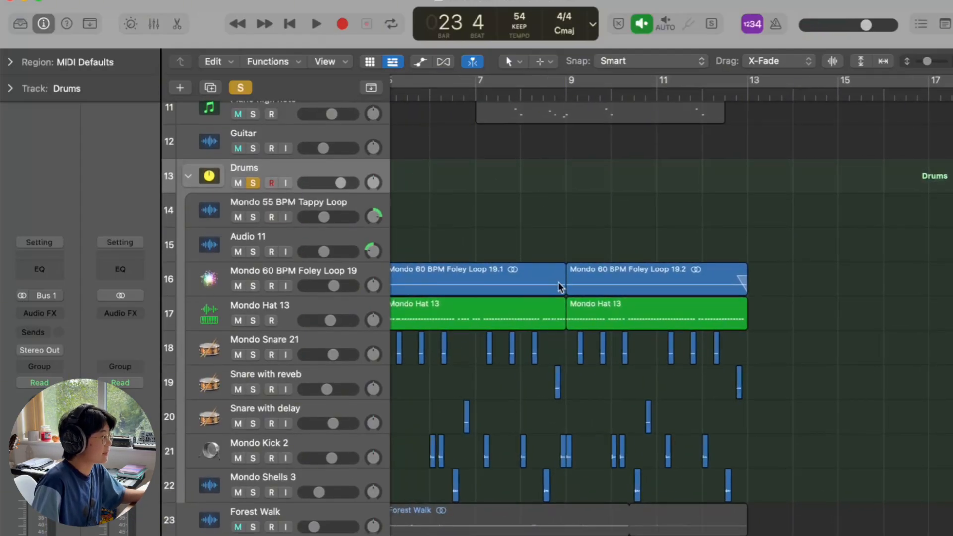
pyautogui.hscroll(12, 558, 282)
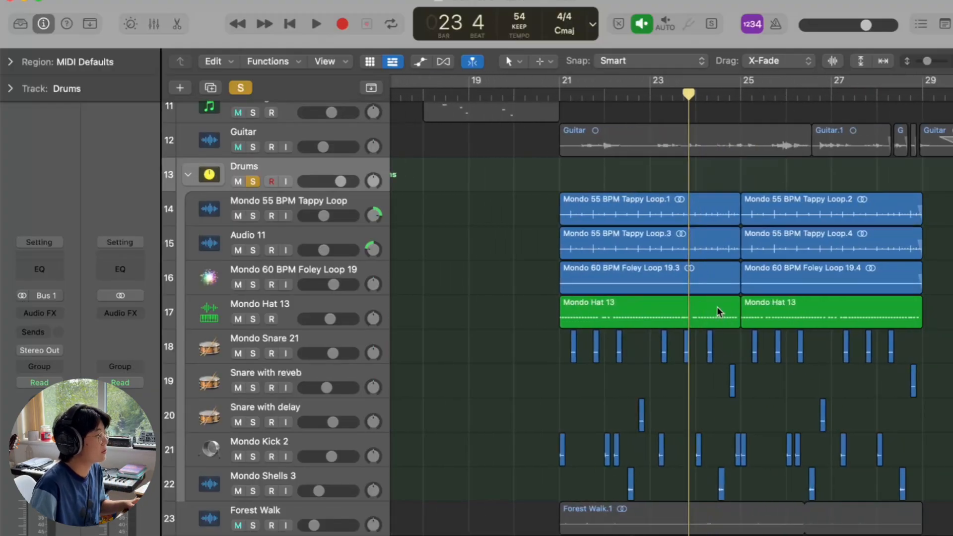
pyautogui.click(627, 289)
pyautogui.click(525, 297)
pyautogui.hscroll(-2, 522, 299)
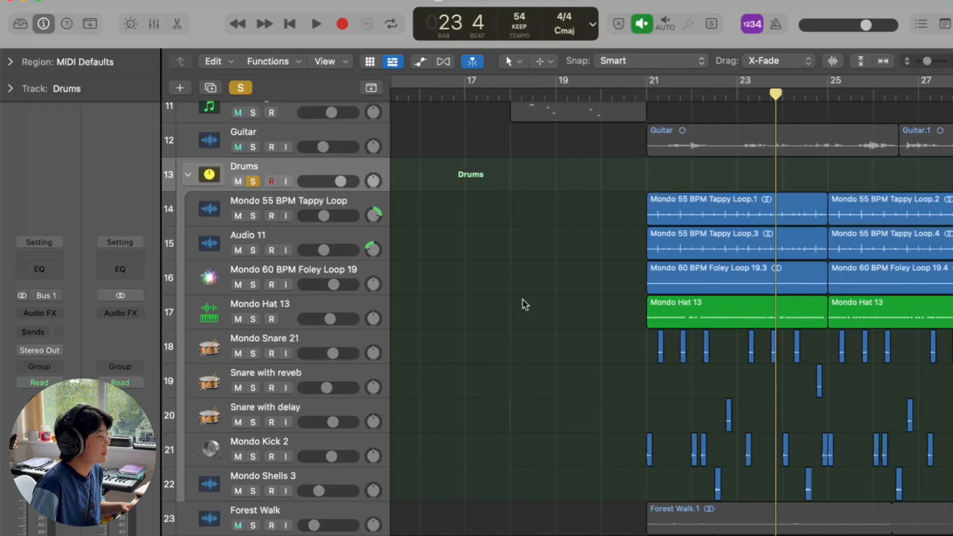
pyautogui.click(724, 209)
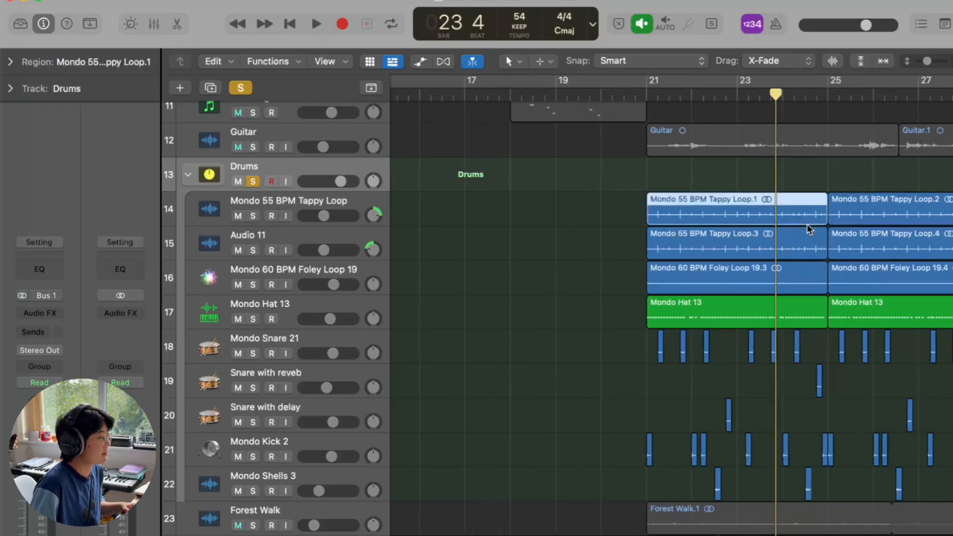
pyautogui.hscroll(-10, 734, 270)
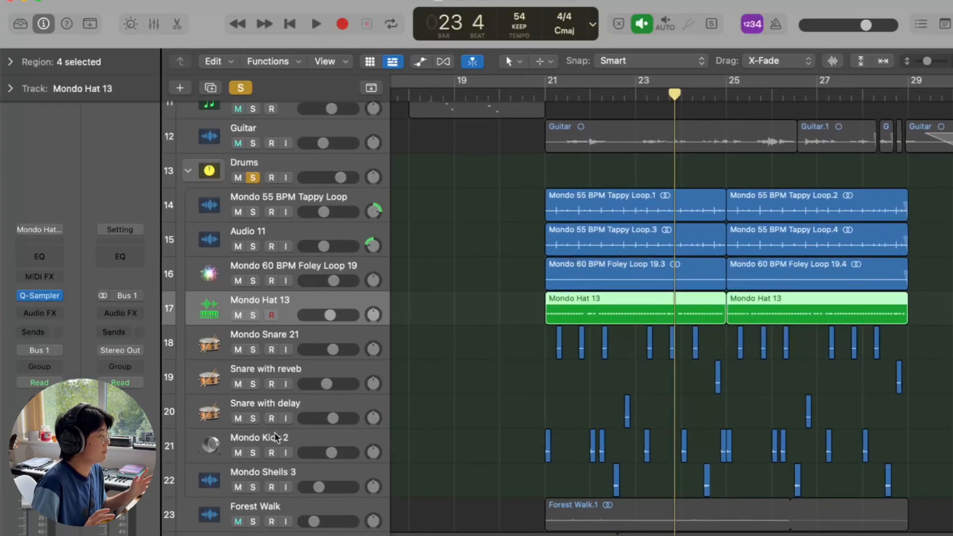
# Step: Compare the Mondo 55 BPM Tappy Loop and Audio 11 tracks and check the region delay of the Audio 11 regions
pyautogui.click(291, 222)
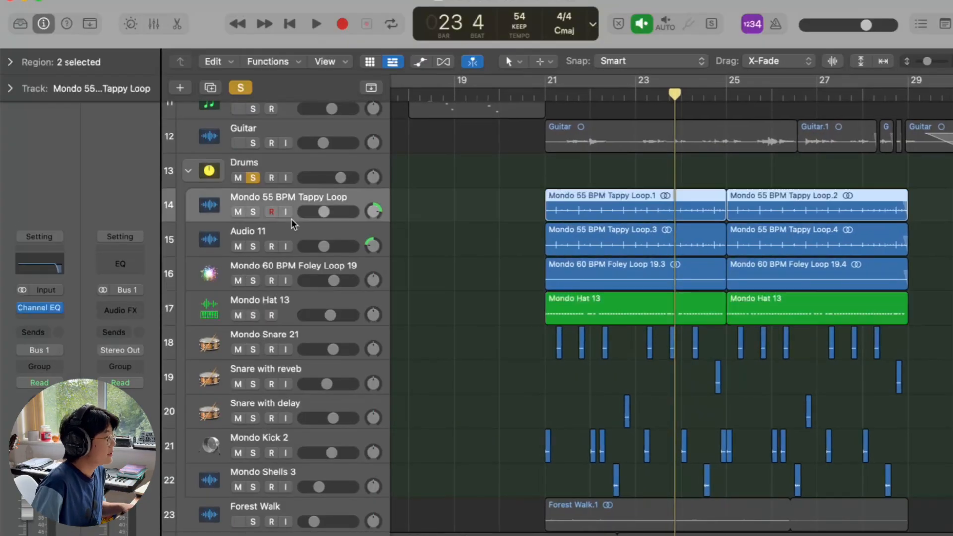
pyautogui.click(331, 227)
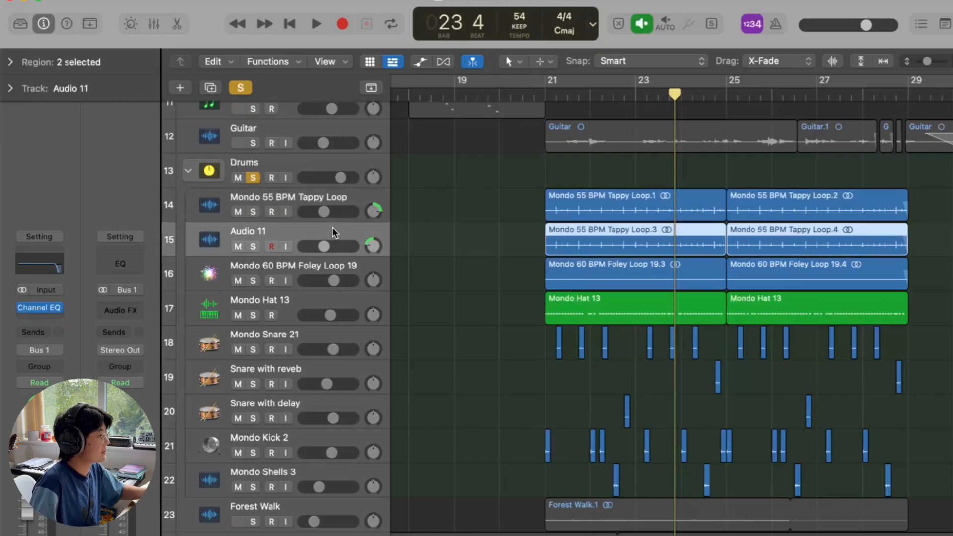
pyautogui.click(354, 197)
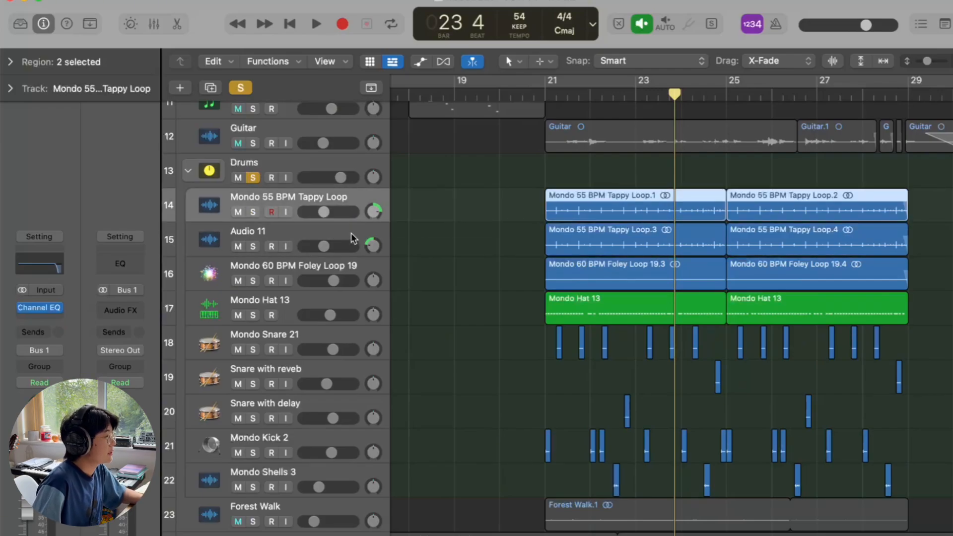
pyautogui.click(350, 232)
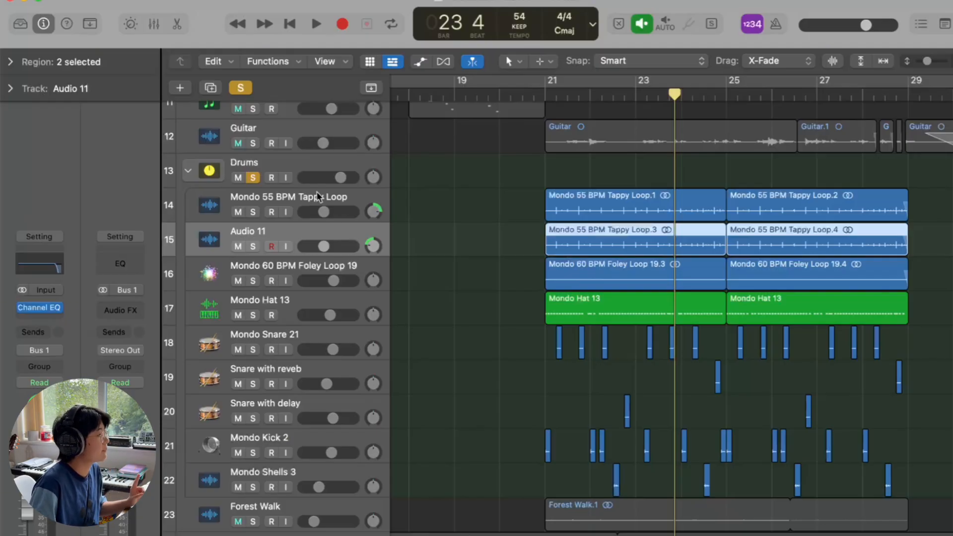
pyautogui.click(31, 59)
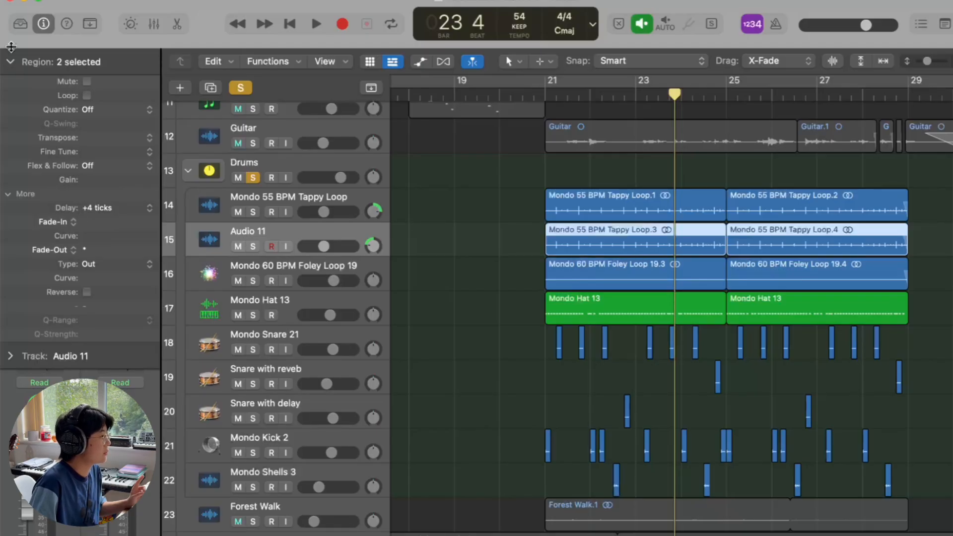
pyautogui.click(11, 63)
# Step: Solo only the Mondo 55 BPM Tappy Loop and Audio 11 tracks within the drums and play them from bar 21
pyautogui.moveTo(255, 209); pyautogui.dragTo(255, 260)
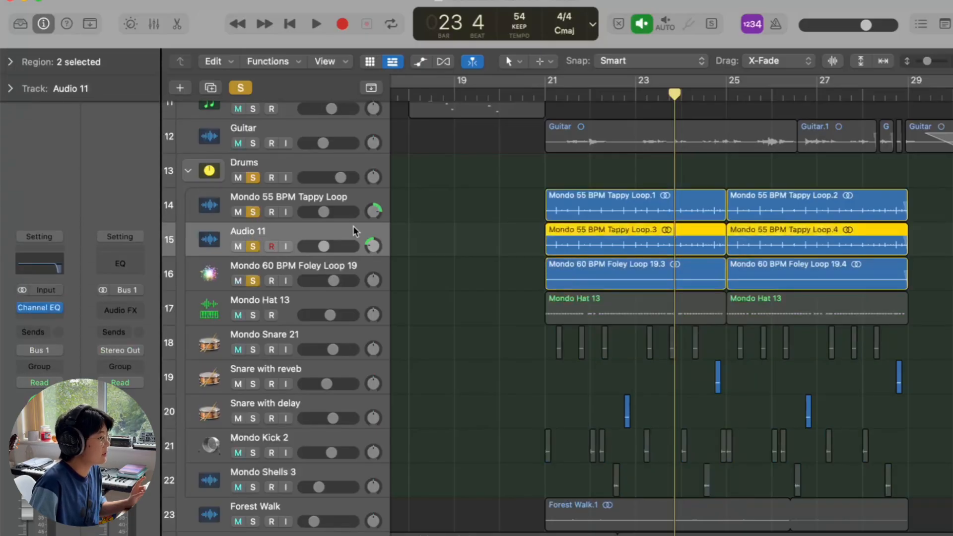
pyautogui.click(252, 282)
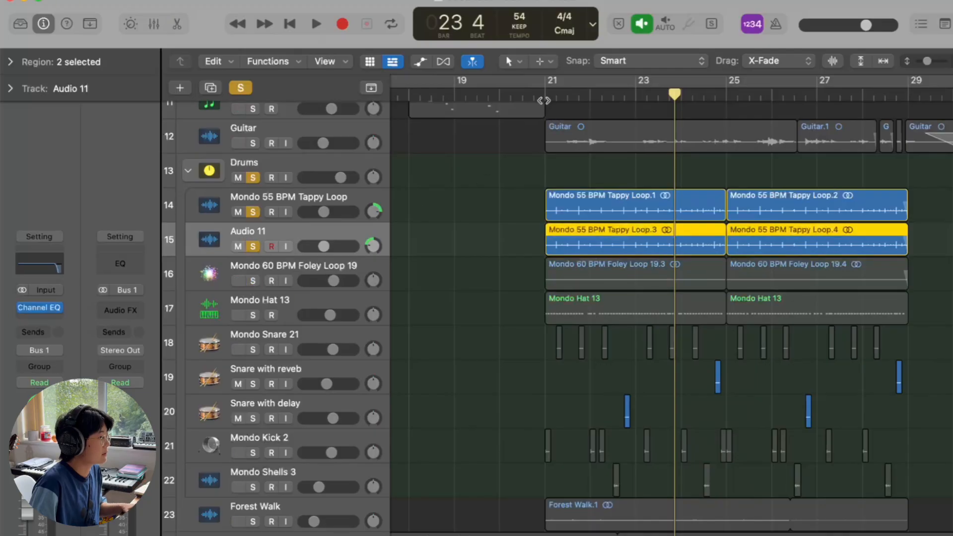
pyautogui.click(544, 100)
pyautogui.press('space')
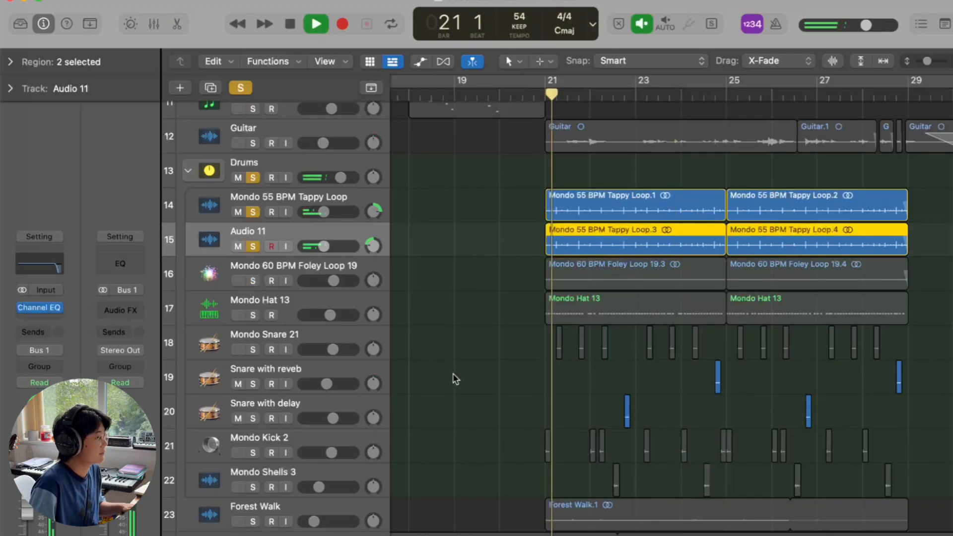
# Step: Try a delay of 0 on the two Audio 11 regions during playback, set it to -5 ticks and stop in bar 24
pyautogui.click(39, 62)
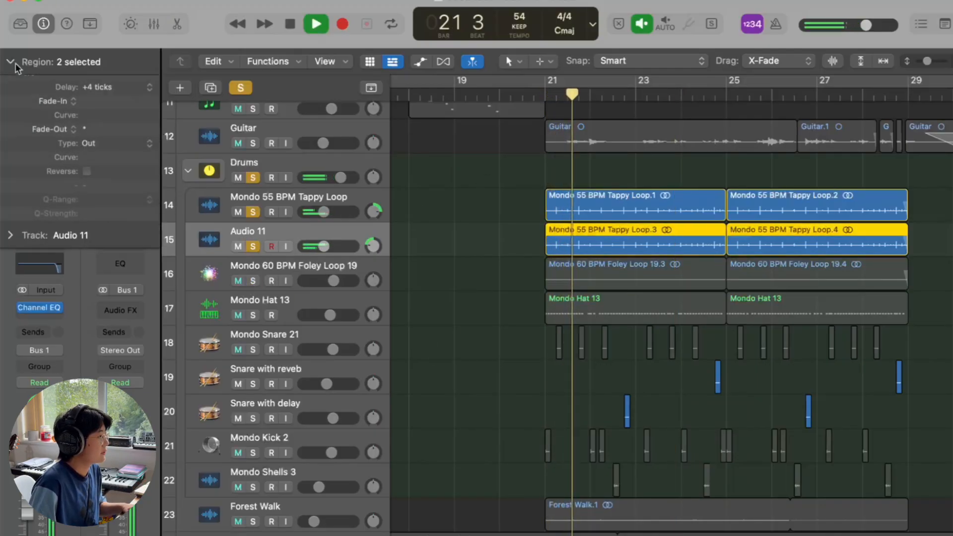
pyautogui.doubleClick(94, 207)
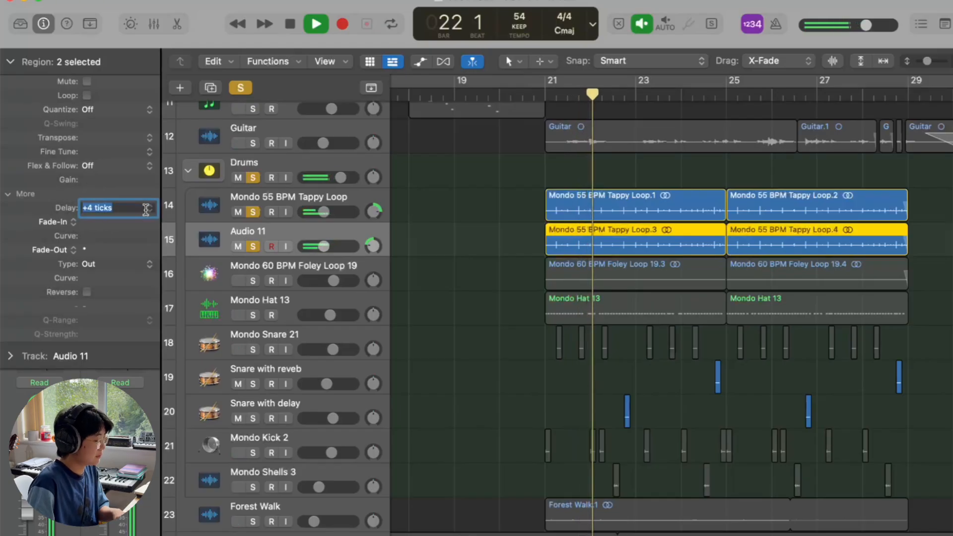
pyautogui.write('0')
pyautogui.press('Return')
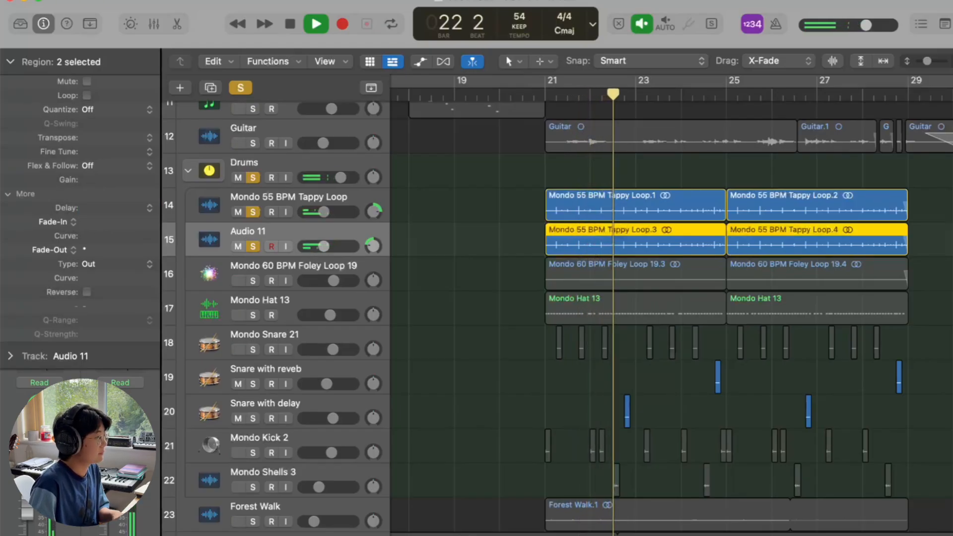
pyautogui.doubleClick(111, 211)
pyautogui.press('Return')
pyautogui.moveTo(102, 213); pyautogui.dragTo(102, 223)
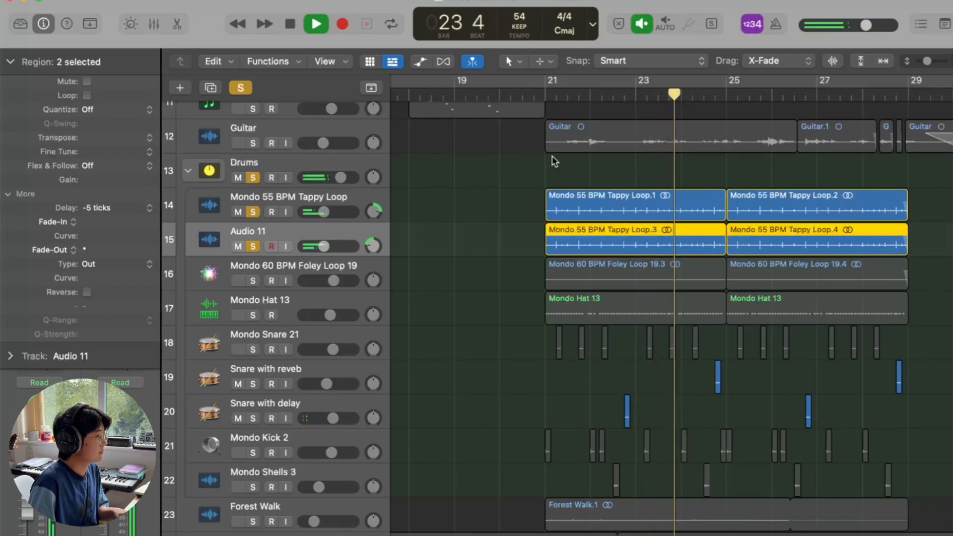
pyautogui.press('space')
pyautogui.click(20, 67)
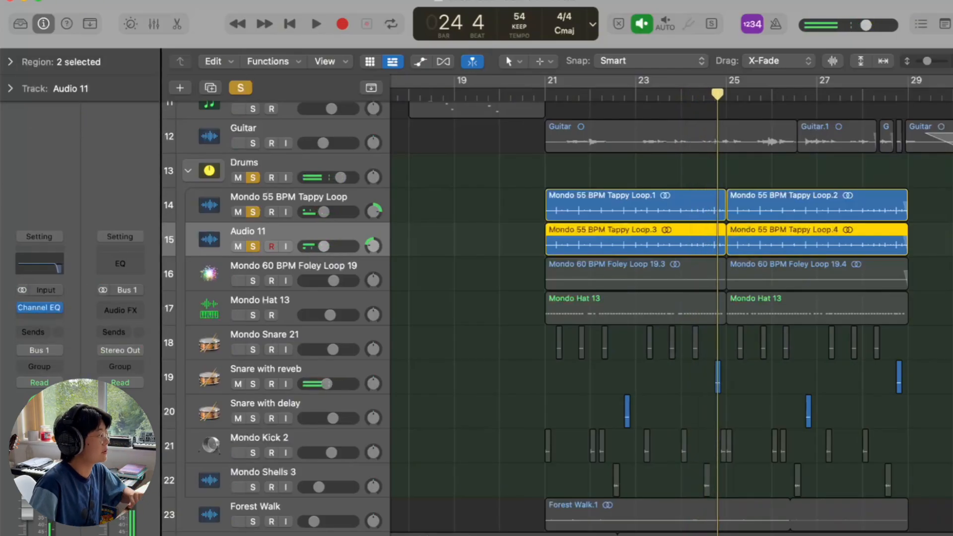
# Step: Clear the solo on the Drums stack and on the Mondo 55 BPM Tappy Loop and Audio 11 tracks
pyautogui.scroll(1, 404, 234)
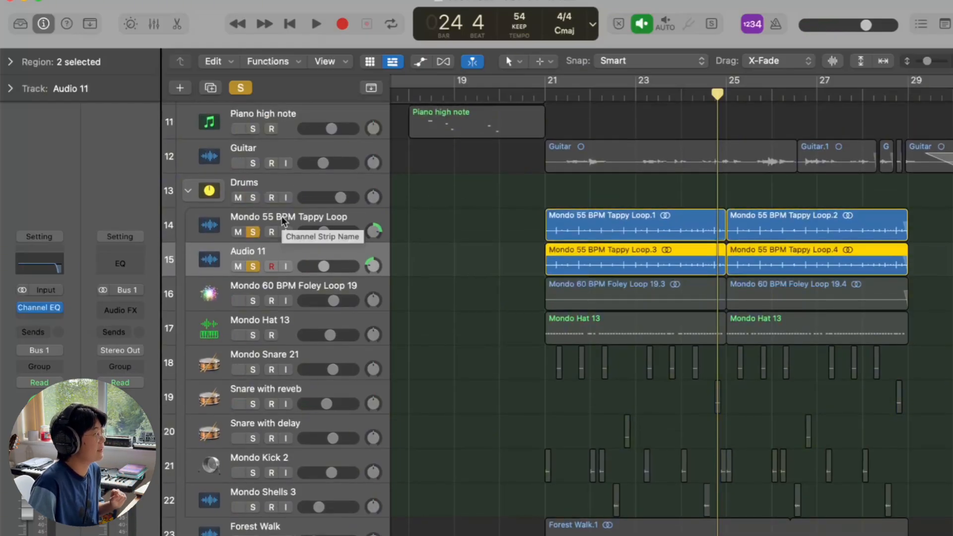
pyautogui.click(254, 232)
pyautogui.click(254, 265)
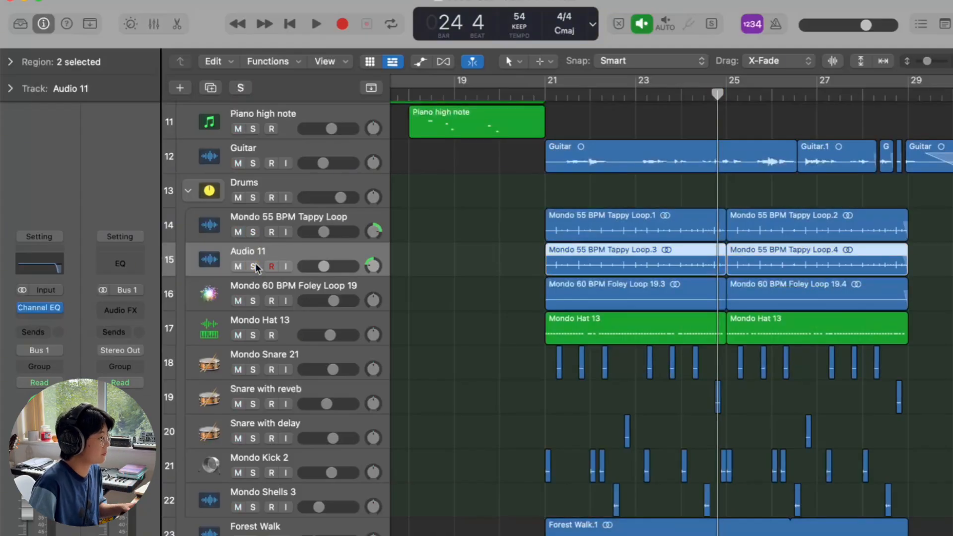
# Step: Solo the Mondo 60 BPM Foley Loop 19 track, play it from bar 21 and clear its solo
pyautogui.click(292, 288)
pyautogui.click(252, 301)
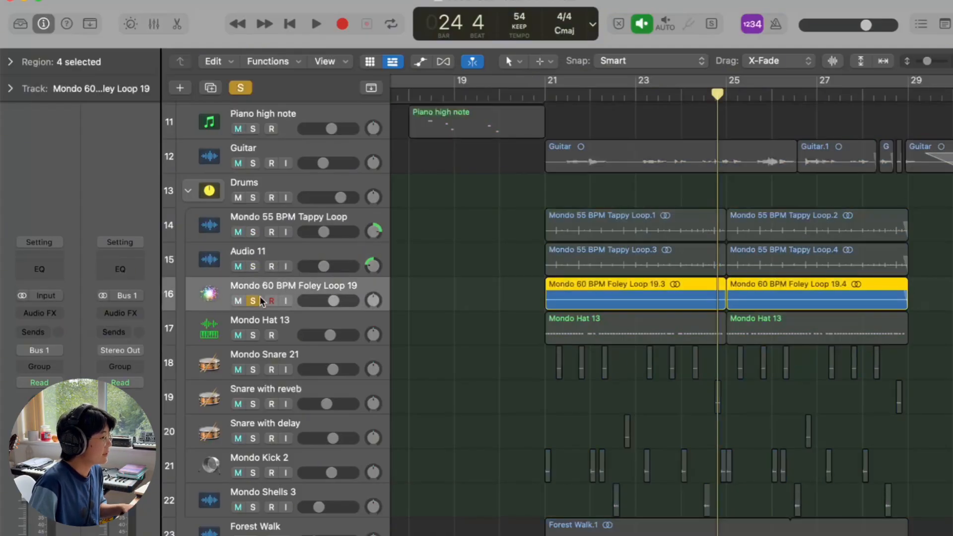
pyautogui.click(546, 93)
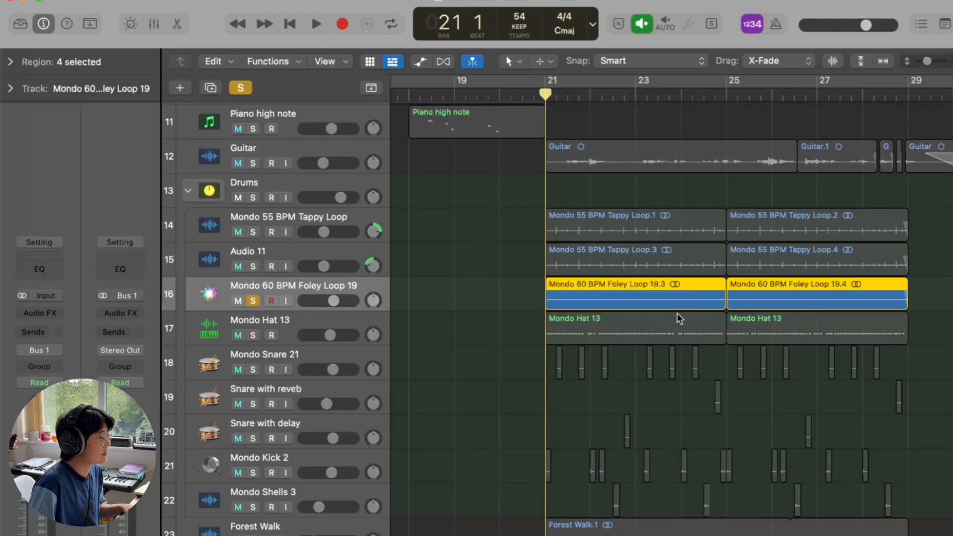
pyautogui.press('space')
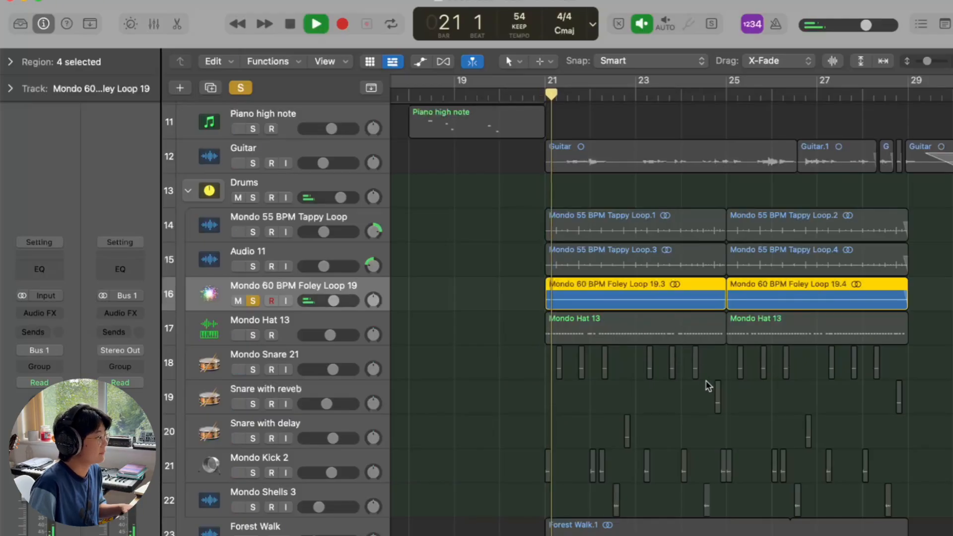
pyautogui.scroll(-1, 708, 386)
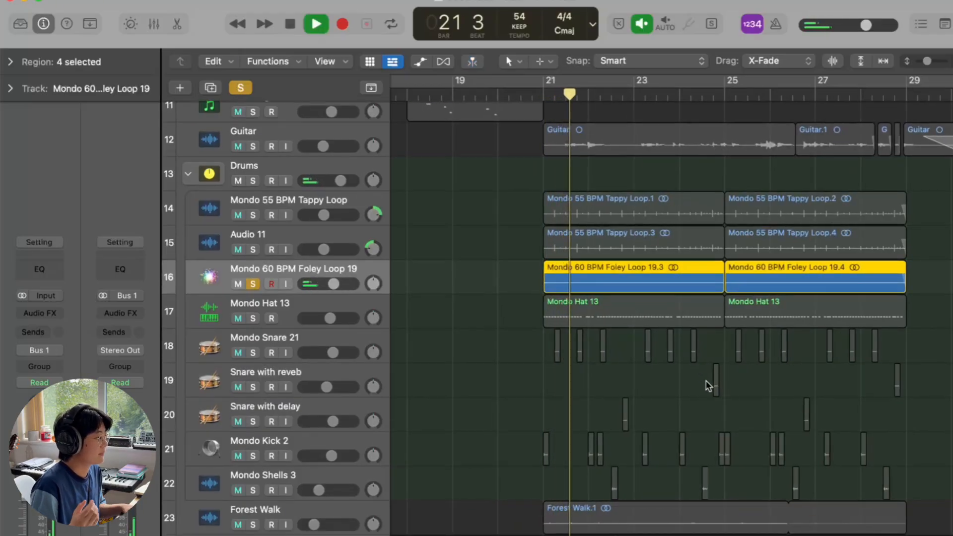
pyautogui.press('space')
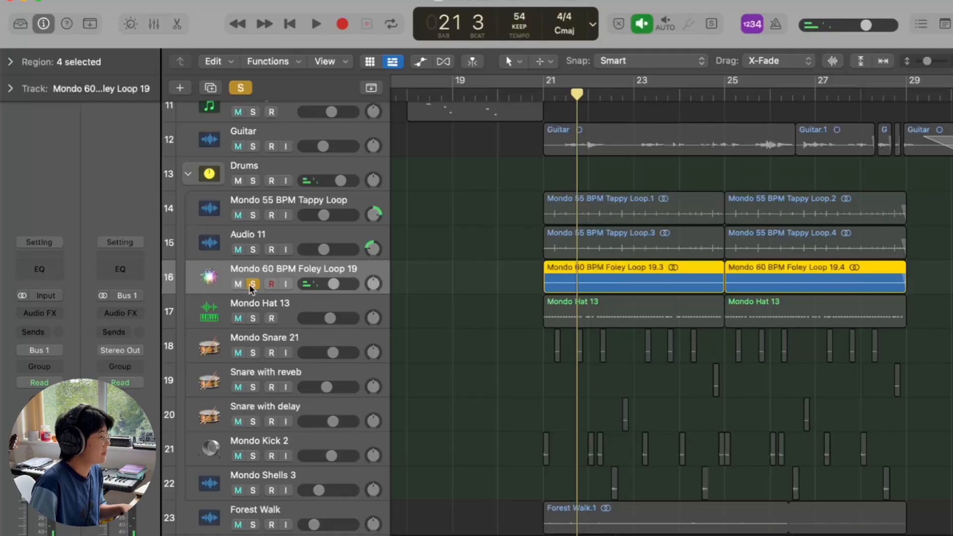
pyautogui.click(252, 284)
# Step: Solo the Mondo Hat 13 track, inspect its first region's notes in the Piano Roll and play it from bar 21
pyautogui.click(252, 321)
pyautogui.click(253, 318)
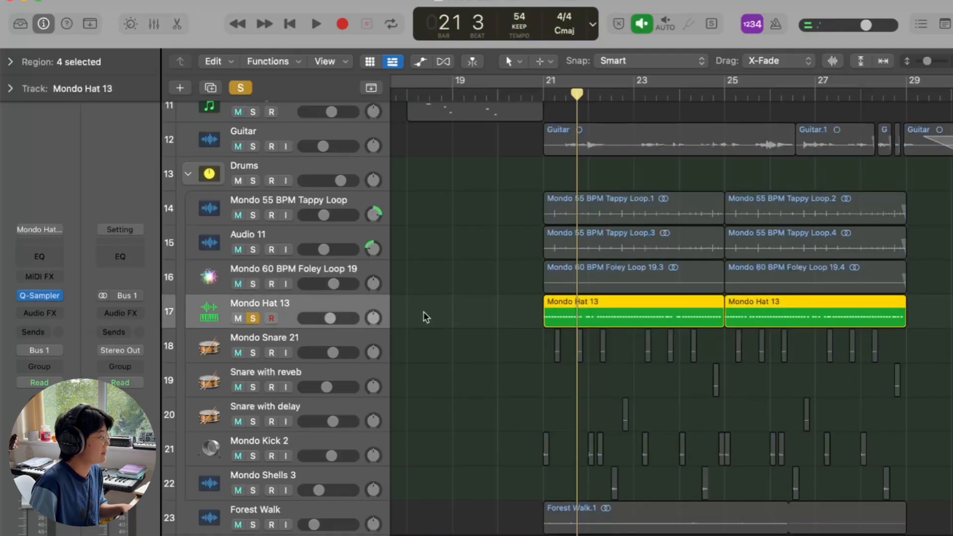
pyautogui.doubleClick(599, 314)
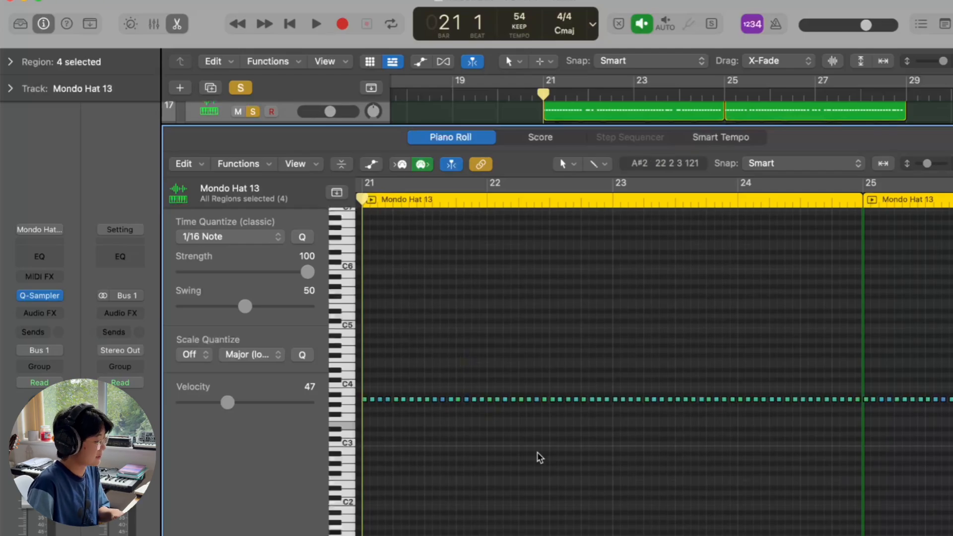
pyautogui.press('e')
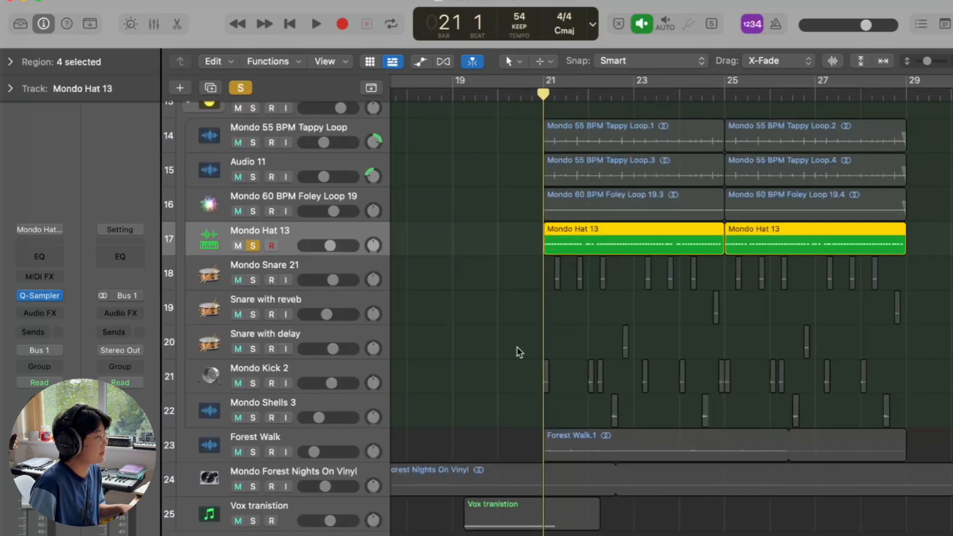
pyautogui.press('space')
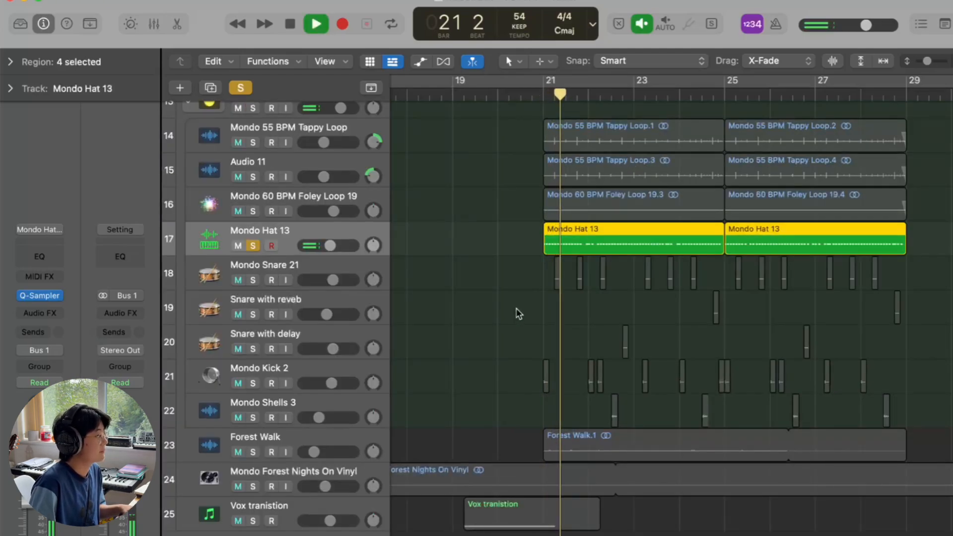
pyautogui.press('space')
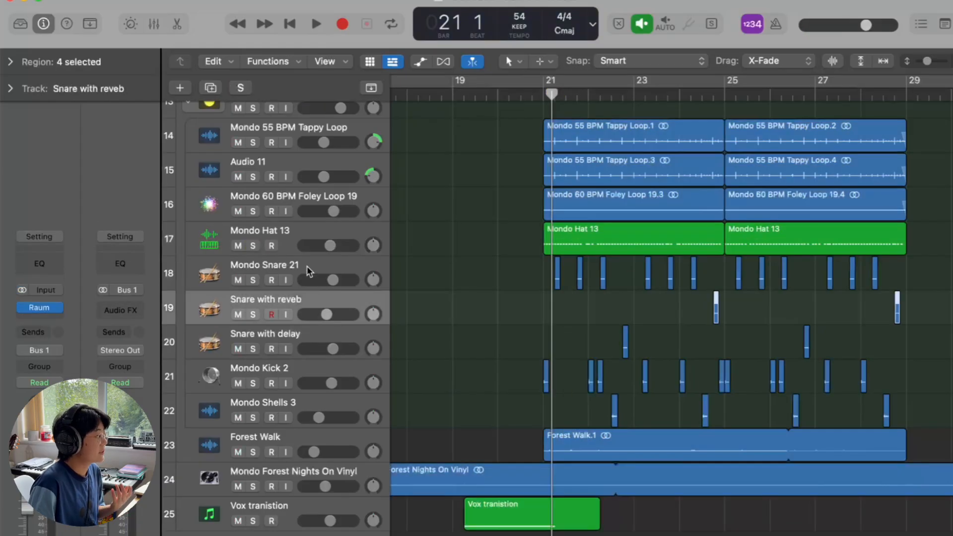
# Step: Compare the effects on the Mondo Snare 21, Snare with reveb and Snare with delay tracks
pyautogui.click(309, 270)
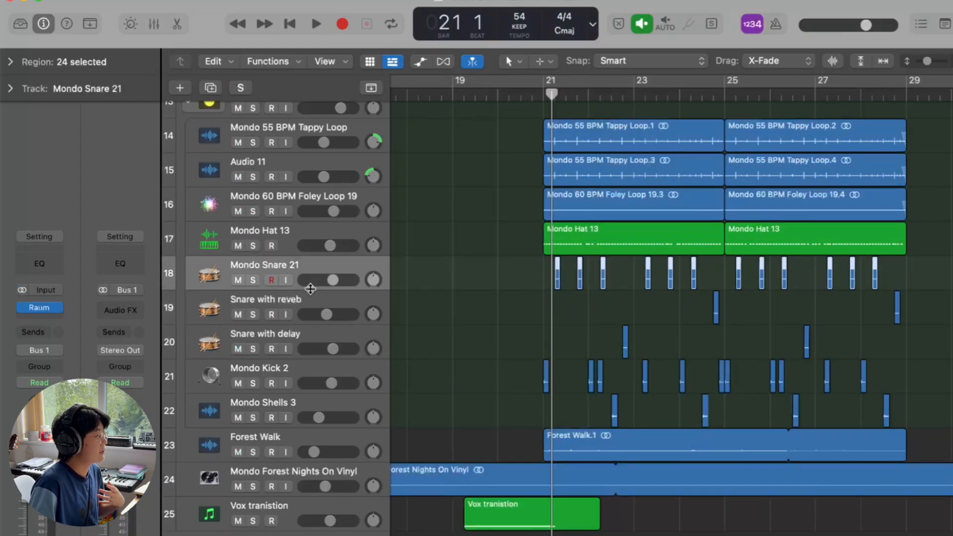
pyautogui.click(311, 309)
pyautogui.click(310, 333)
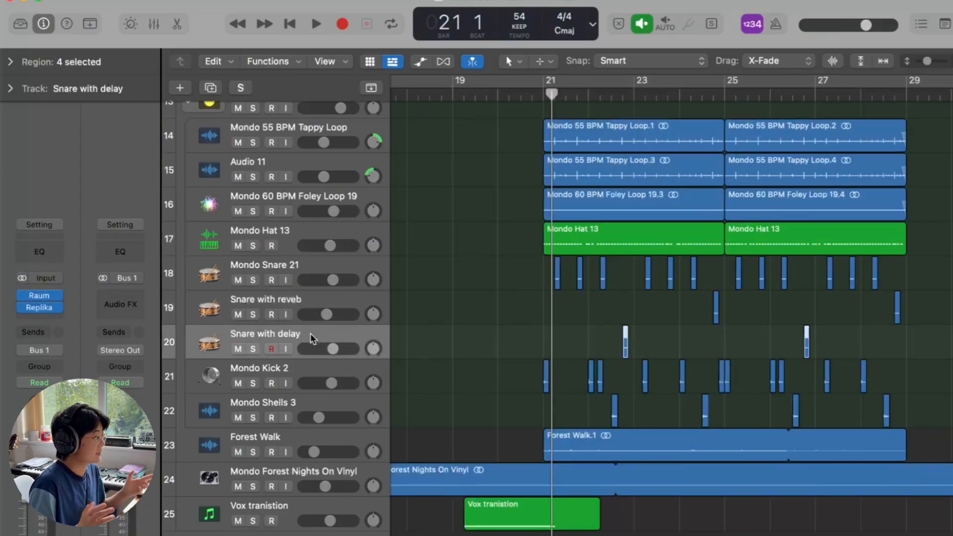
pyautogui.click(314, 303)
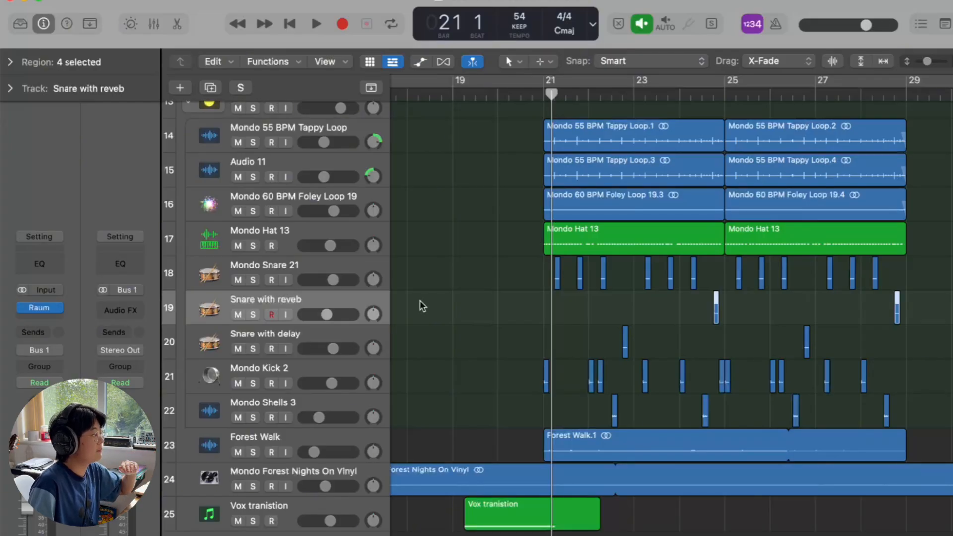
pyautogui.click(294, 334)
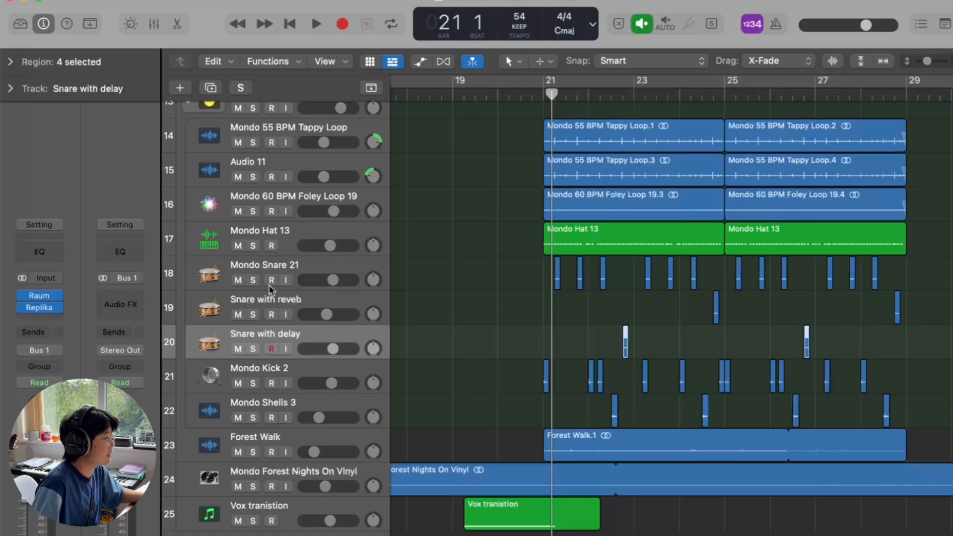
# Step: Solo the three snare tracks, play them from bar 21 and from bar 24, and examine the reverb and delay hits
pyautogui.moveTo(253, 281); pyautogui.dragTo(257, 332)
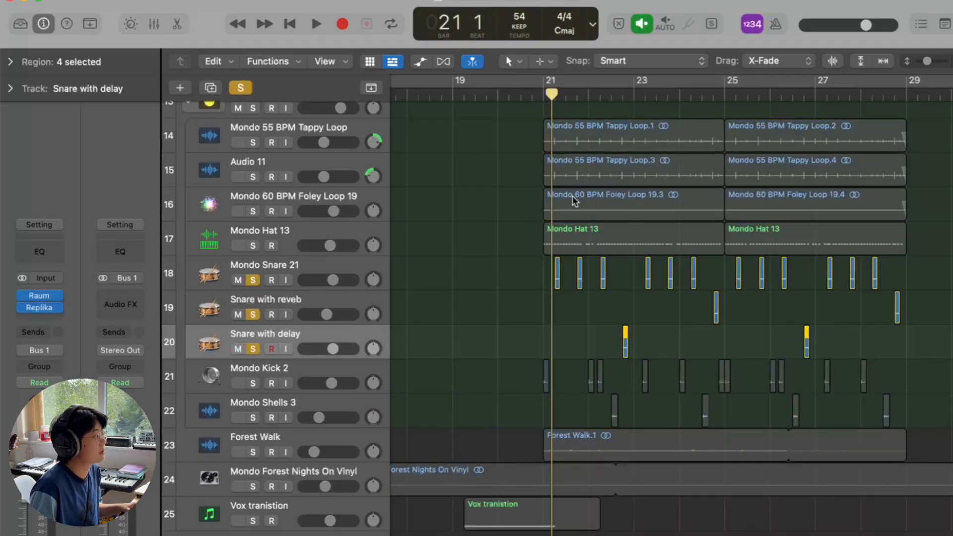
pyautogui.press('space')
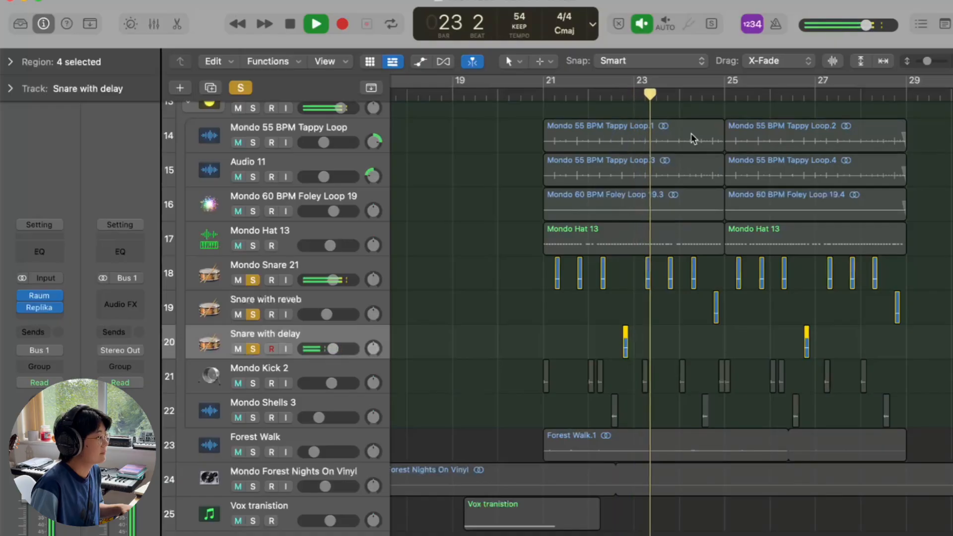
pyautogui.click(701, 95)
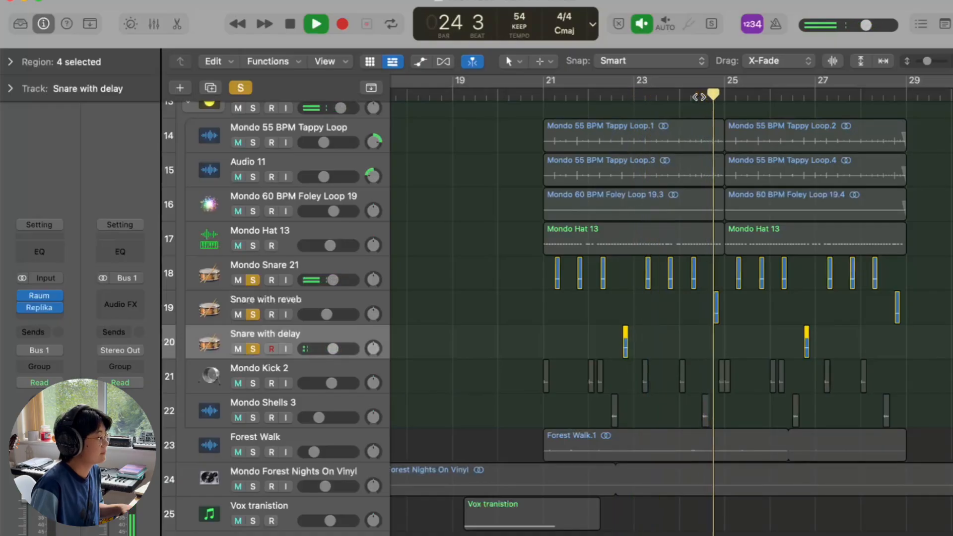
pyautogui.press('space')
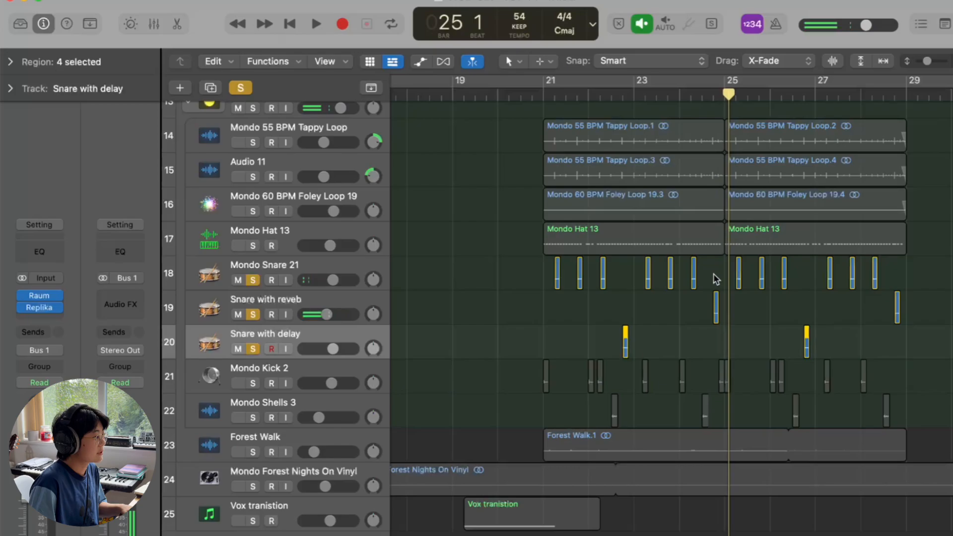
pyautogui.click(711, 93)
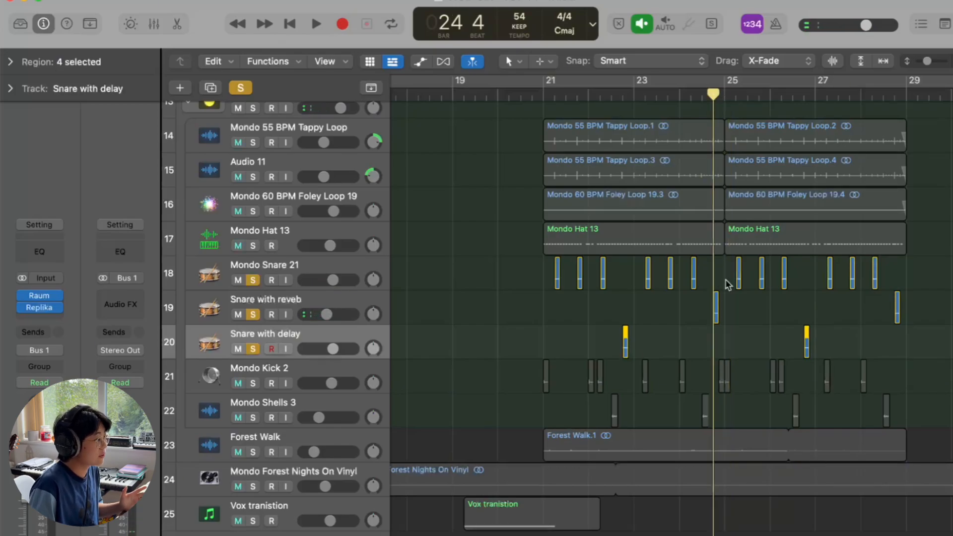
pyautogui.press('super+Right')
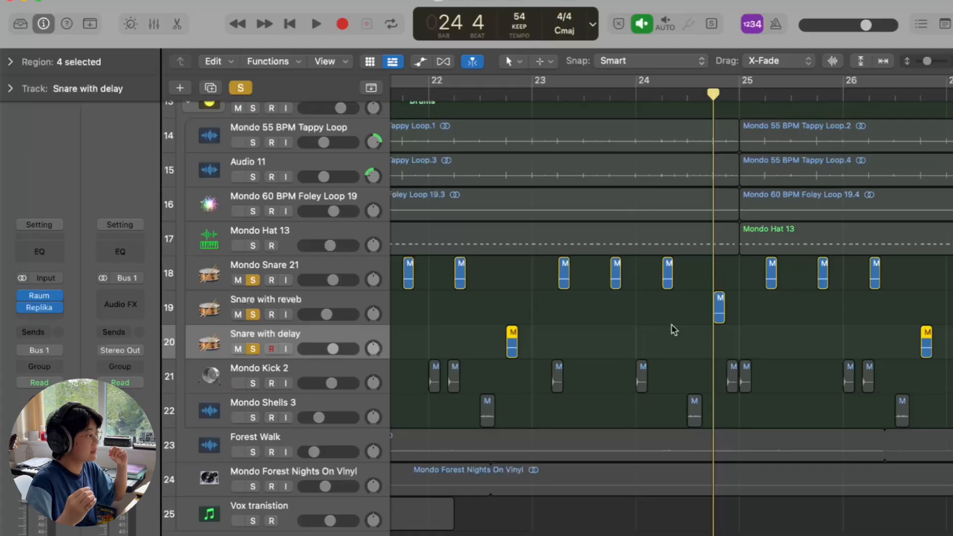
pyautogui.press('super+Left')
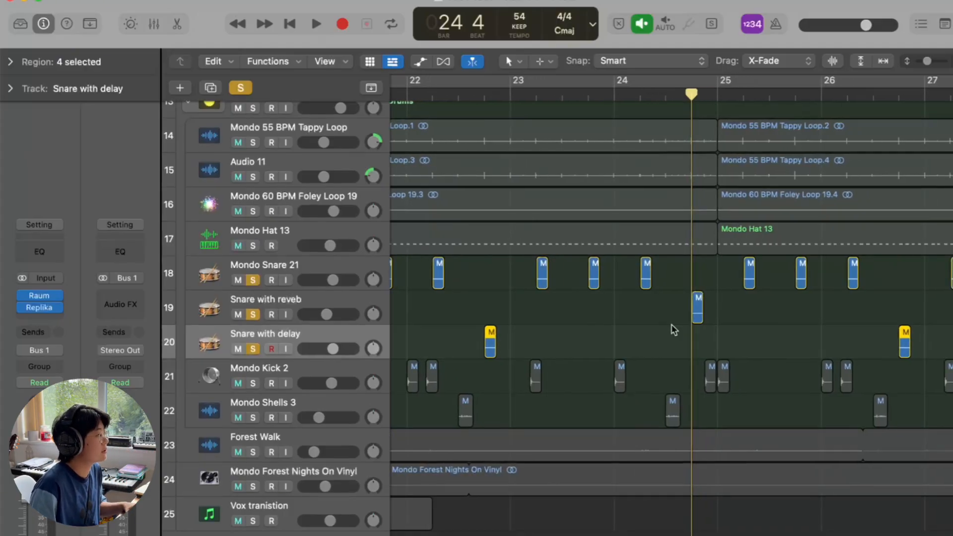
# Step: Clear the solo on the three snare tracks and play the full arrangement from bar 25
pyautogui.click(248, 92)
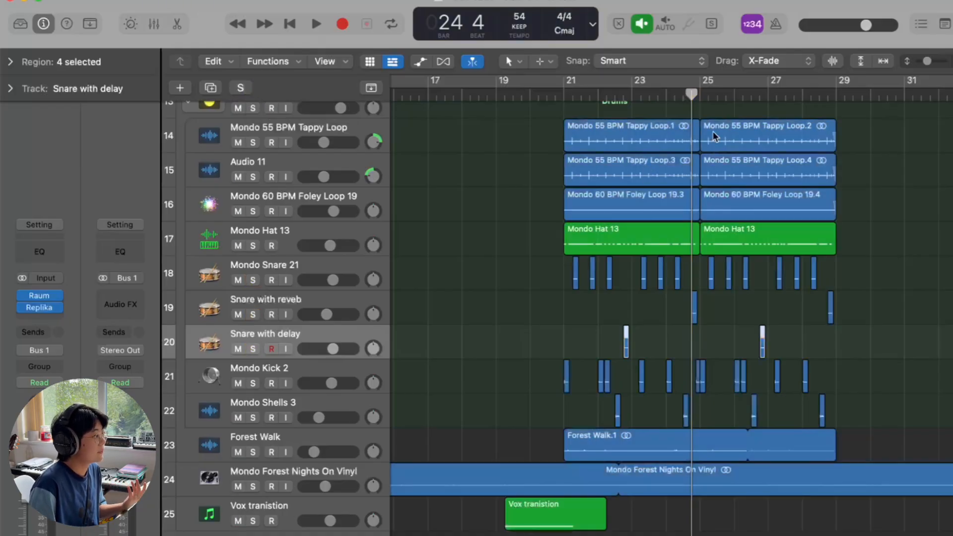
pyautogui.click(701, 97)
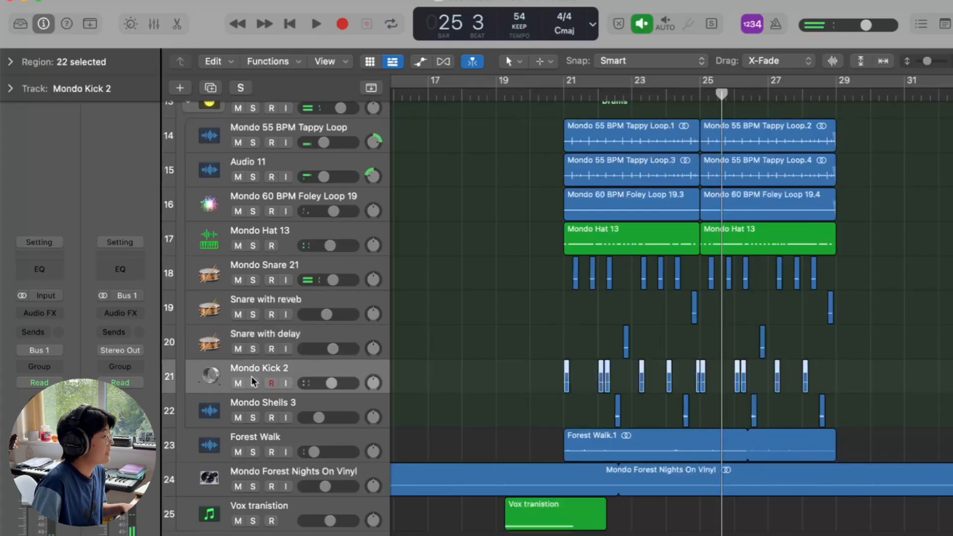
# Step: Solo the Mondo Kick 2 track and play its hits from bar 21 into bar 22
pyautogui.click(252, 382)
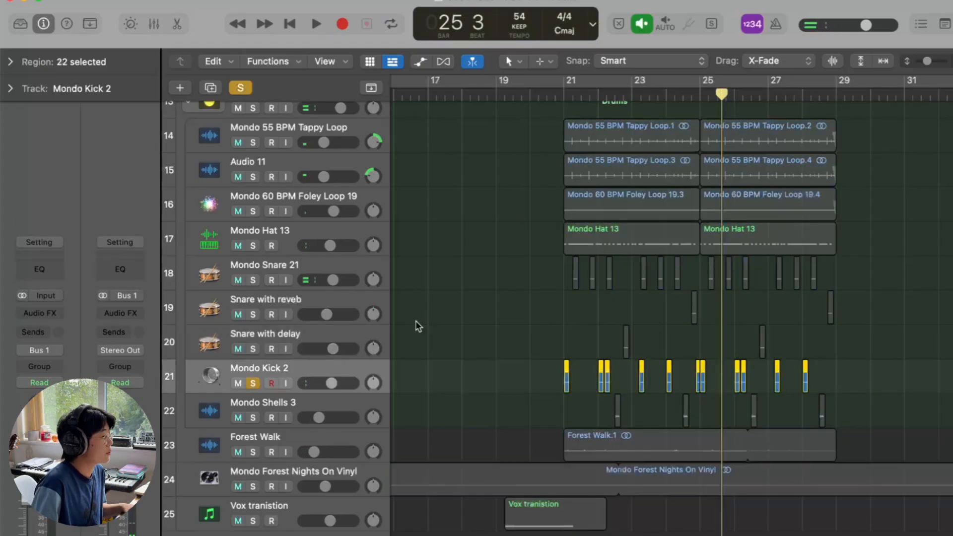
pyautogui.click(563, 98)
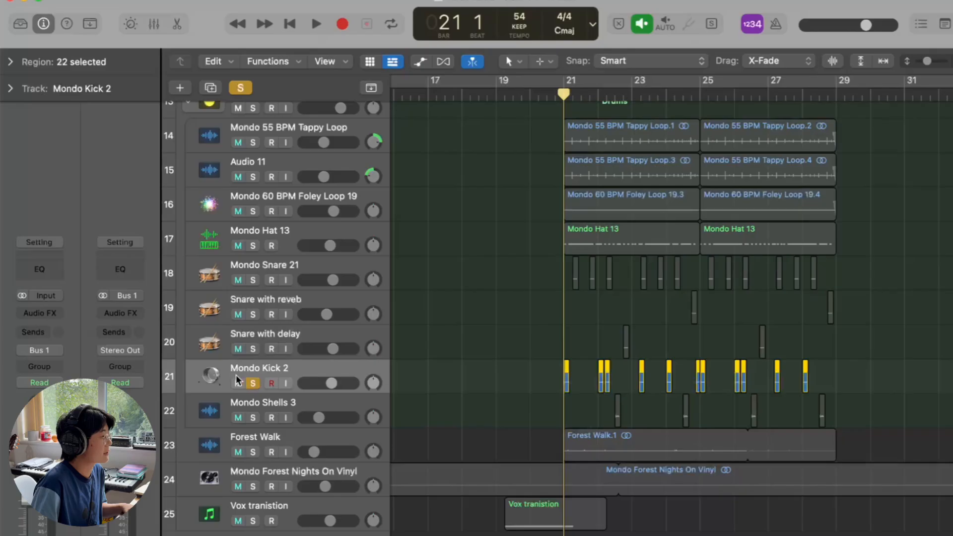
pyautogui.scroll(10, 434, 373)
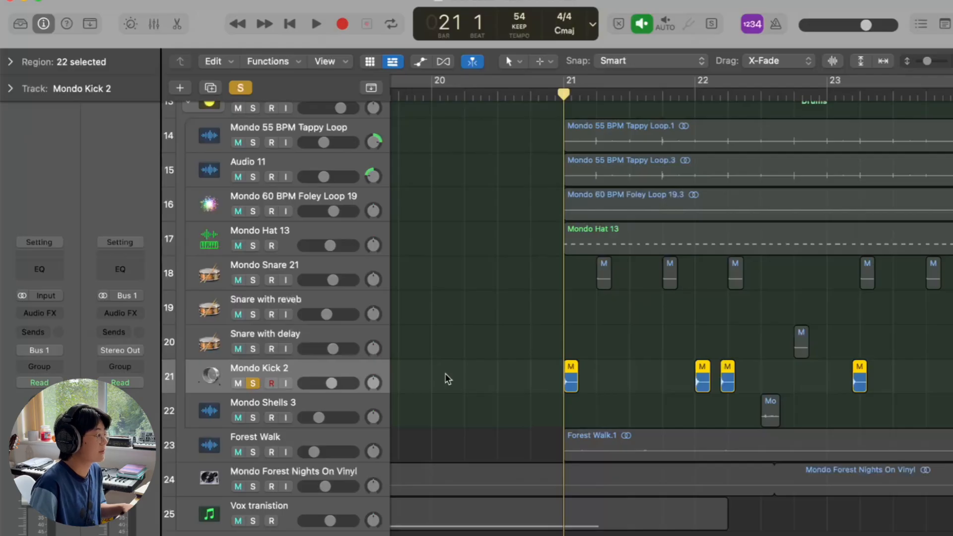
pyautogui.press('space')
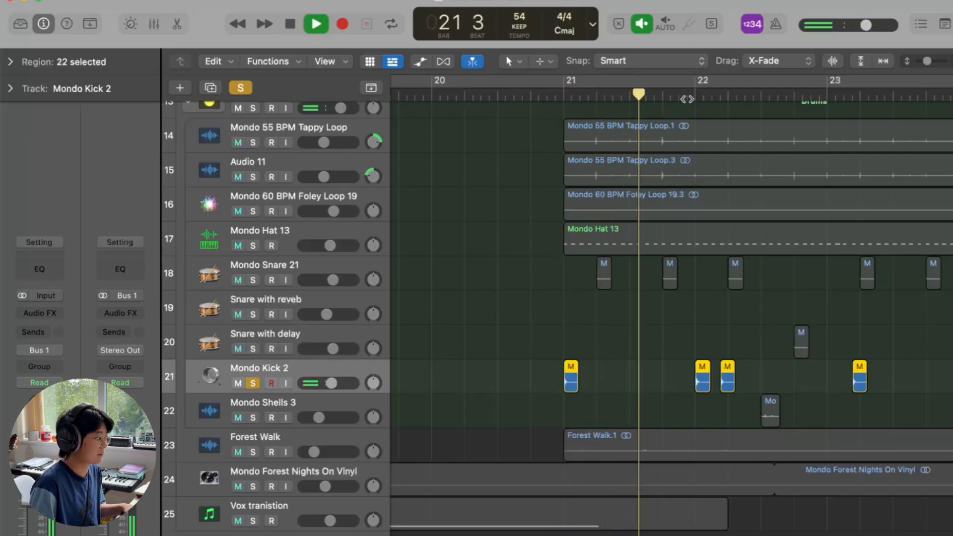
pyautogui.hscroll(1, 596, 379)
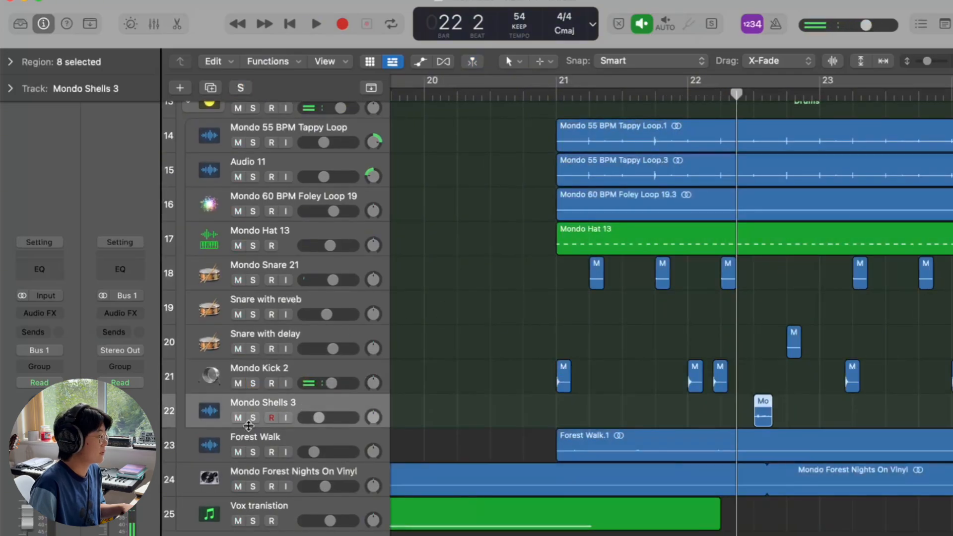
# Step: Solo the Mondo Shells 3 track, play its hit in bar 22 and return the playhead to that hit
pyautogui.click(252, 420)
pyautogui.hscroll(4, 650, 421)
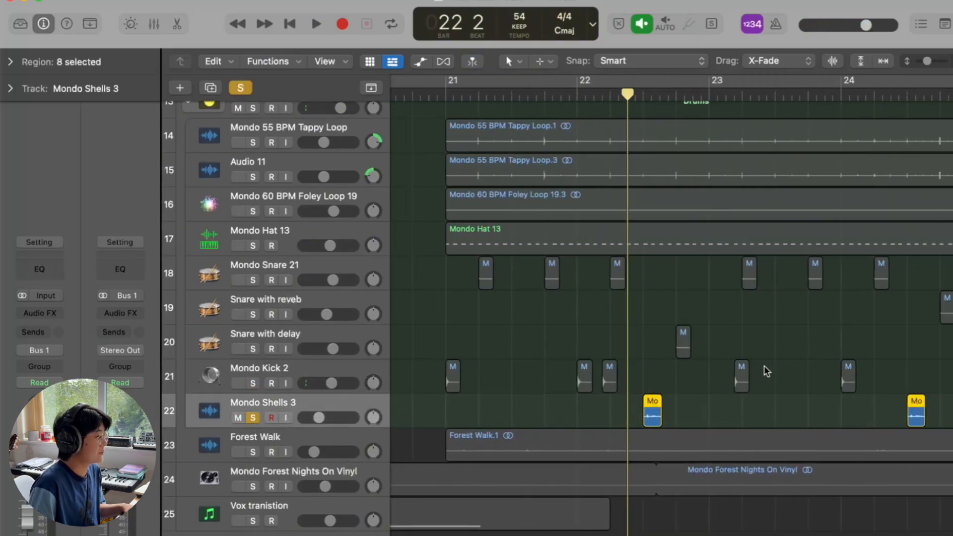
pyautogui.press('space')
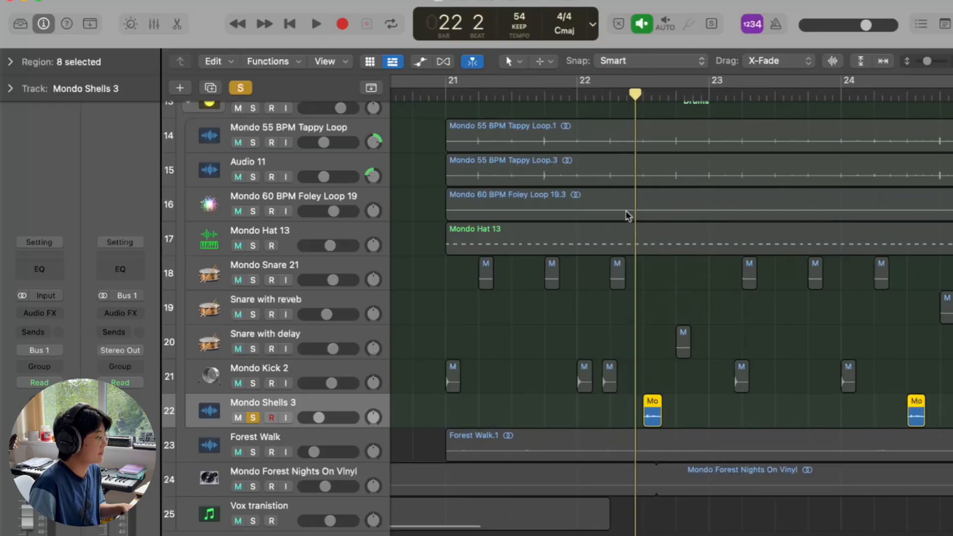
pyautogui.press('space')
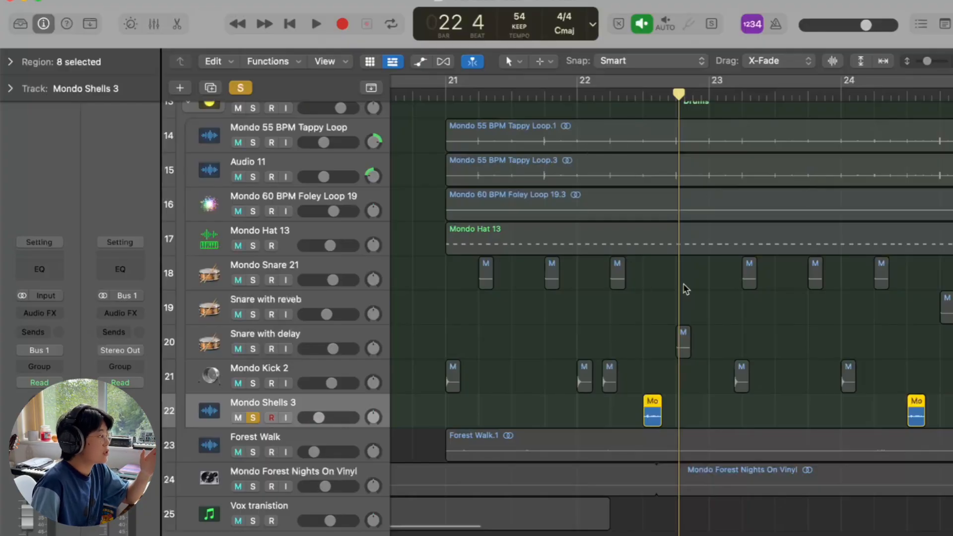
pyautogui.click(641, 96)
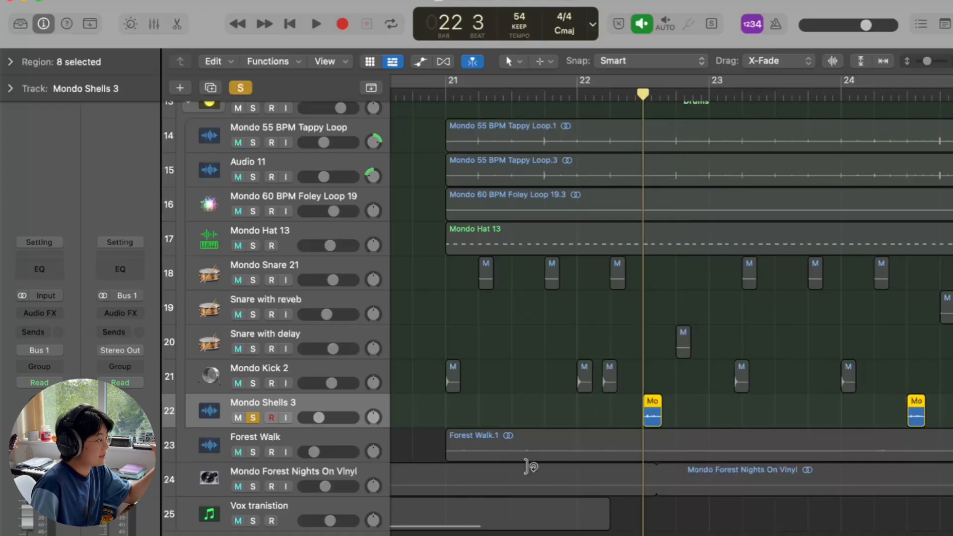
pyautogui.hscroll(2, 755, 419)
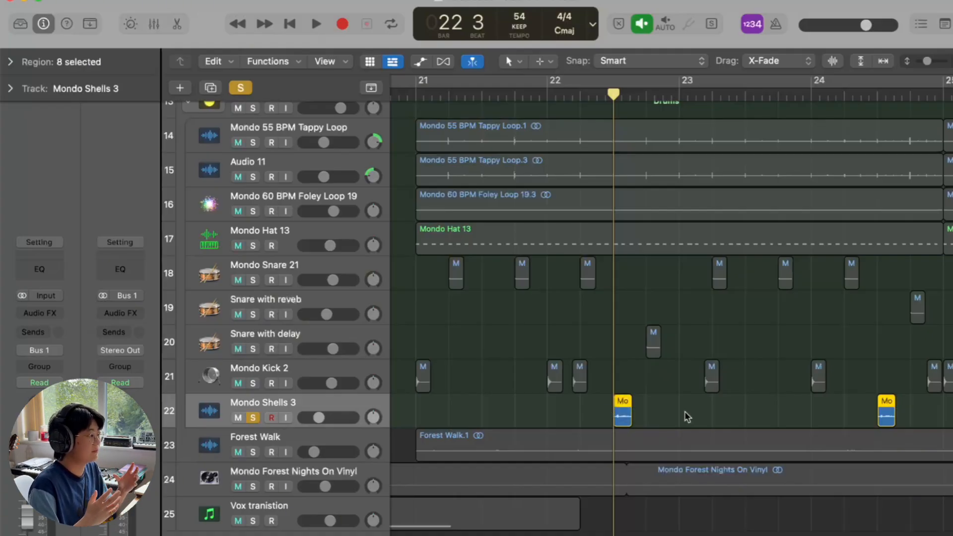
# Step: Clear the solo on Mondo Shells 3 and solo the Forest Walk and Mondo Forest Nights On Vinyl tracks
pyautogui.press('s')
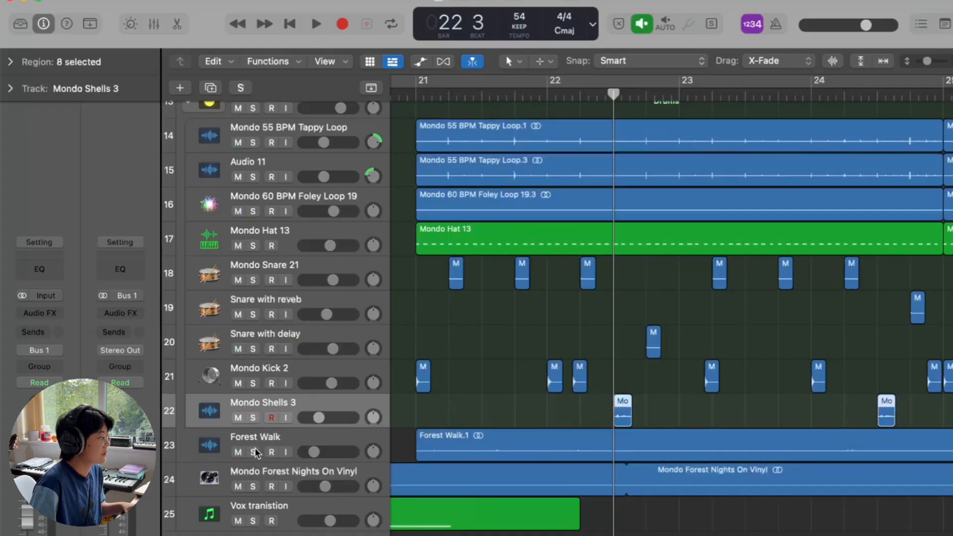
pyautogui.click(254, 452)
pyautogui.click(254, 486)
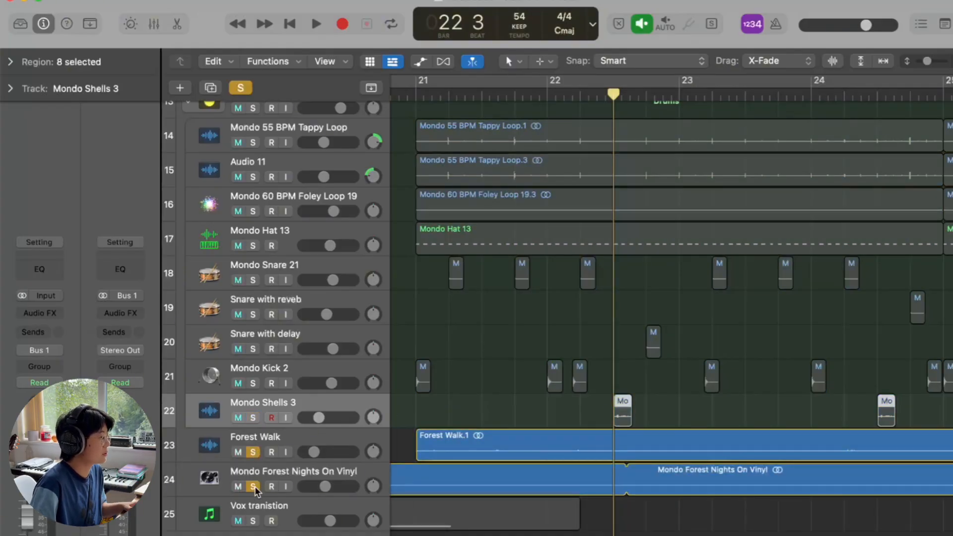
# Step: Select the Forest Walk track and play it soloed from bar 21
pyautogui.click(268, 431)
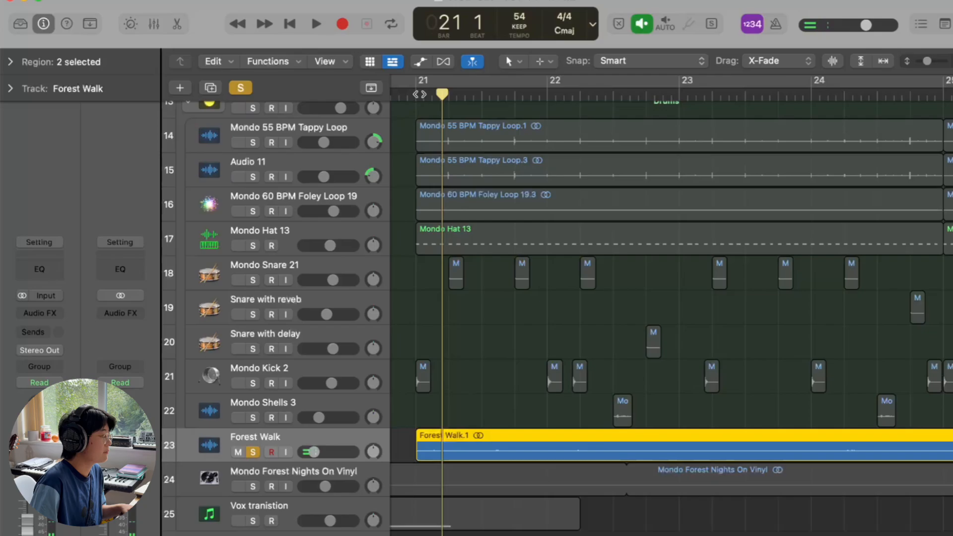
pyautogui.press('space')
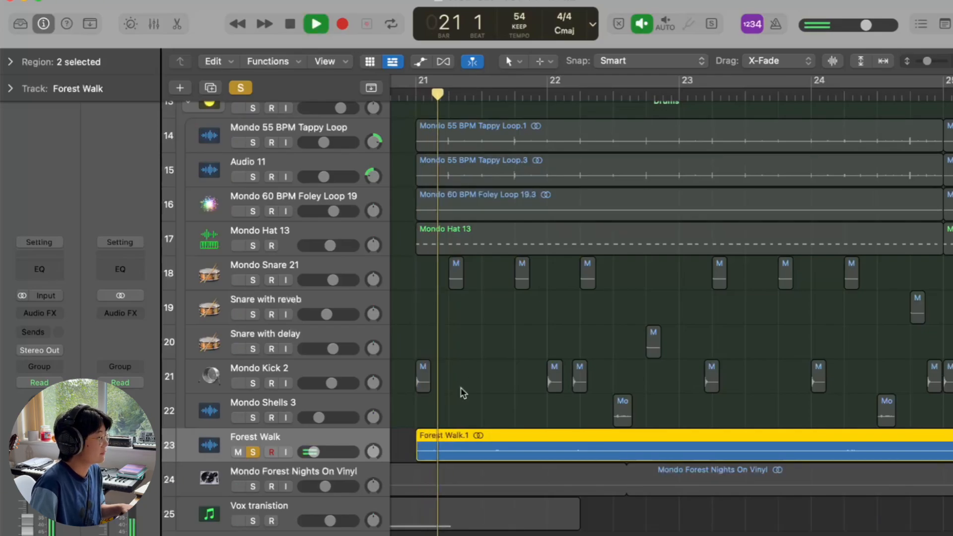
pyautogui.press('space')
# Step: Switch the solo from Forest Walk to Mondo Forest Nights On Vinyl and play it up to bar 22
pyautogui.click(252, 452)
pyautogui.click(254, 486)
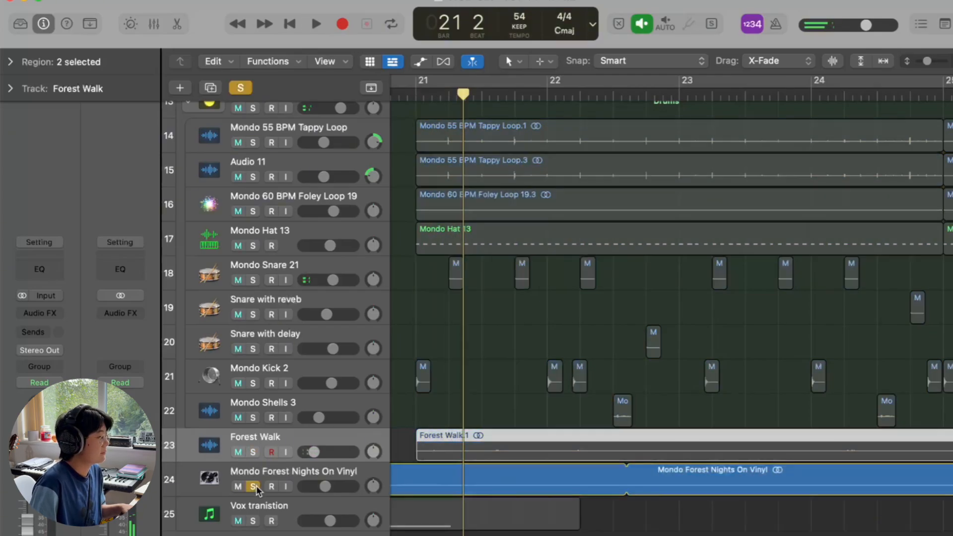
pyautogui.press('space')
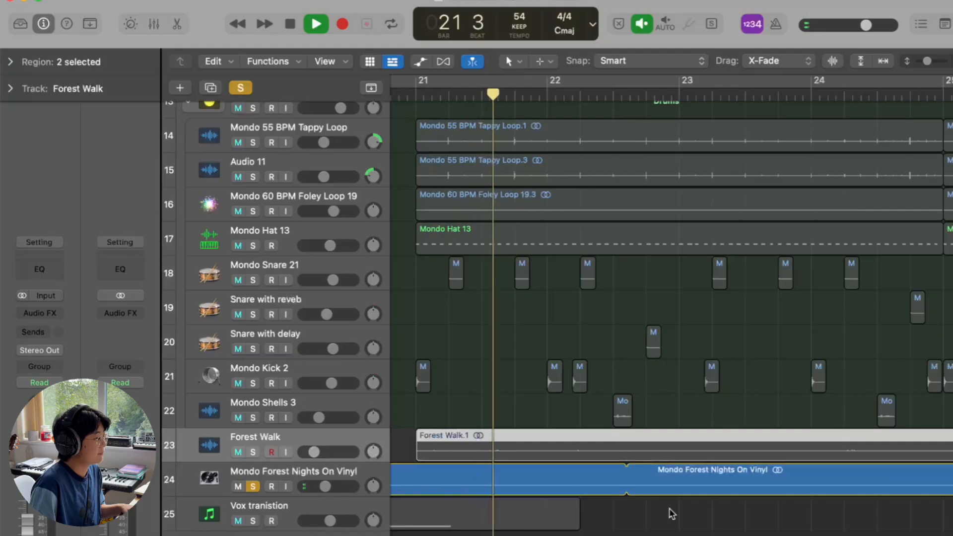
pyautogui.scroll(-8, 669, 507)
pyautogui.scroll(3, 669, 507)
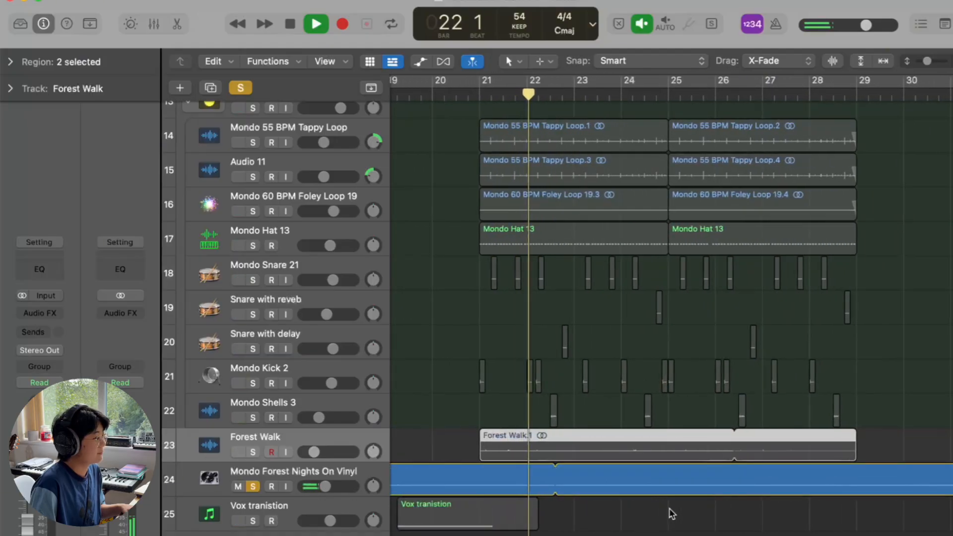
pyautogui.press('space')
# Step: View the Falcon instrument on the Vox tranistion track, close it and play the full arrangement from bar 19
pyautogui.click(314, 507)
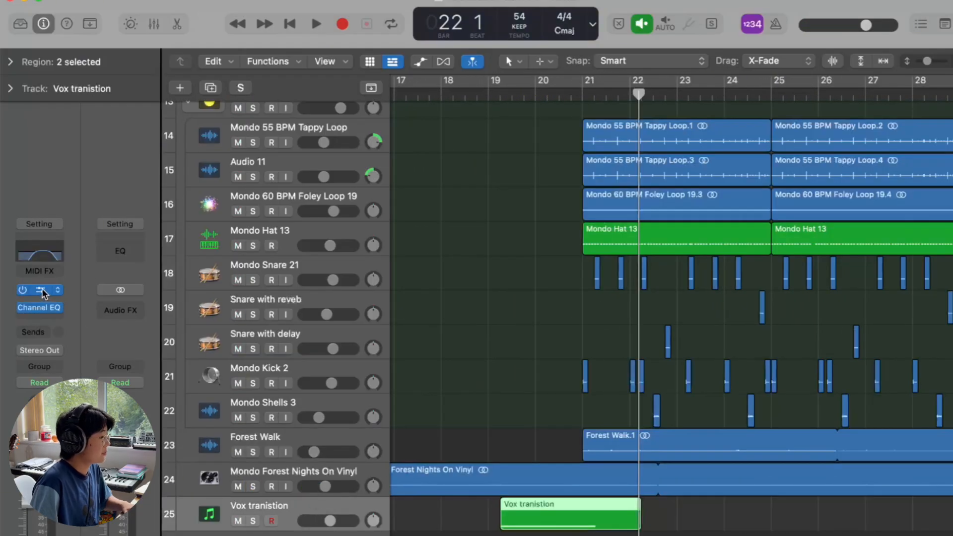
pyautogui.click(41, 290)
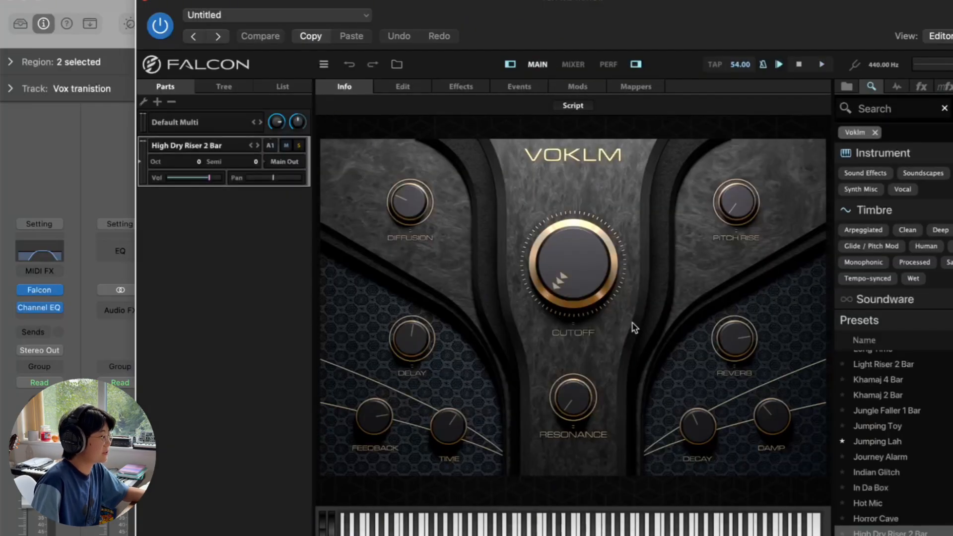
pyautogui.click(145, 1)
pyautogui.press('space')
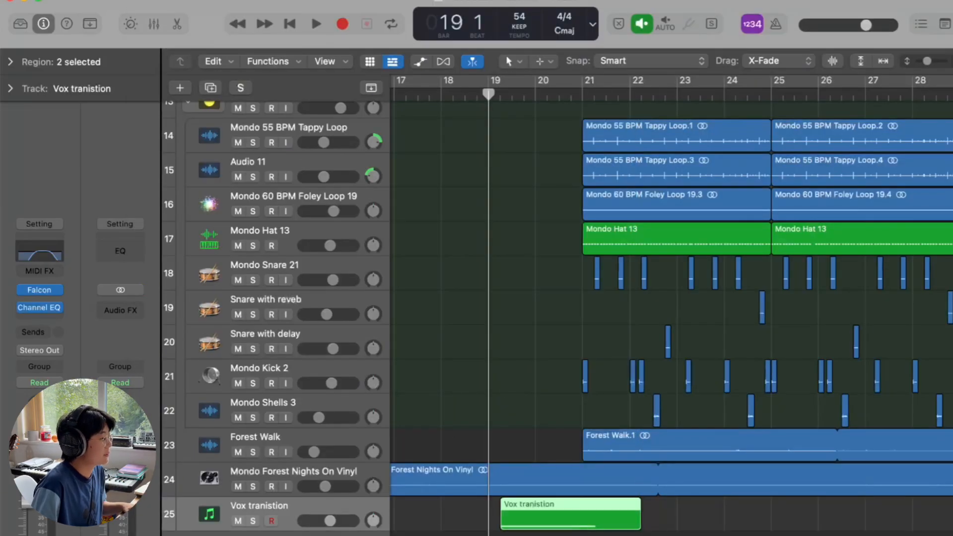
pyautogui.press('space')
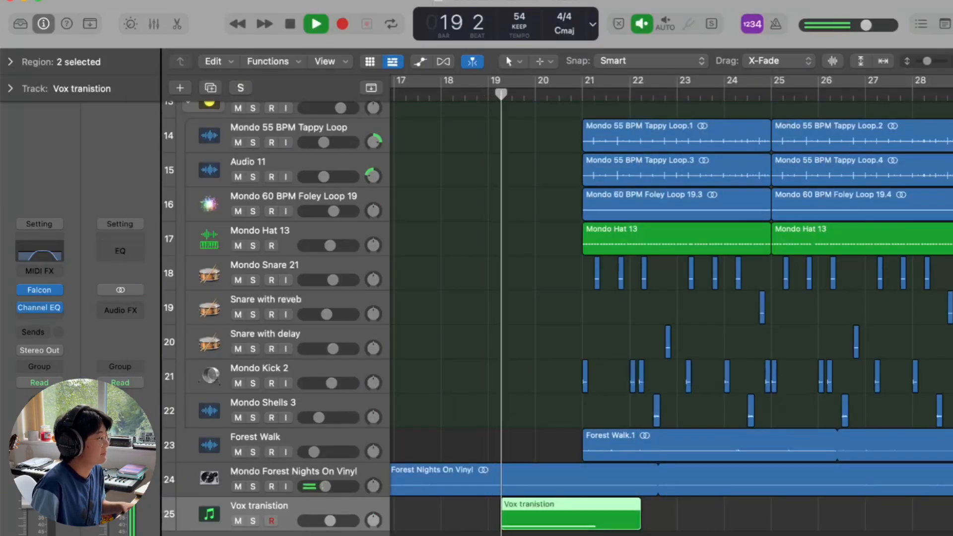